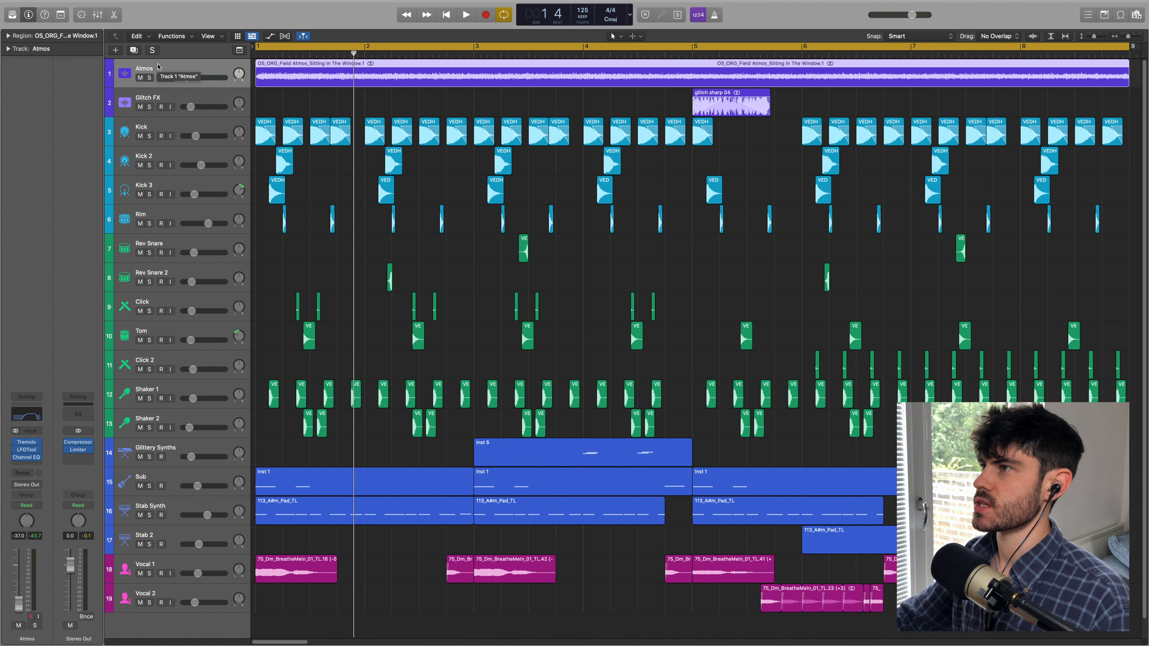
Audition the Atmos track in solo with its volume set to -34.0 dB, and open its Tremolo effect.
left_click(149, 77)
key("space")
mouse_move(187, 77)
left_mouse_down()
mouse_move(203, 78)
mouse_move(185, 78)
left_mouse_up()
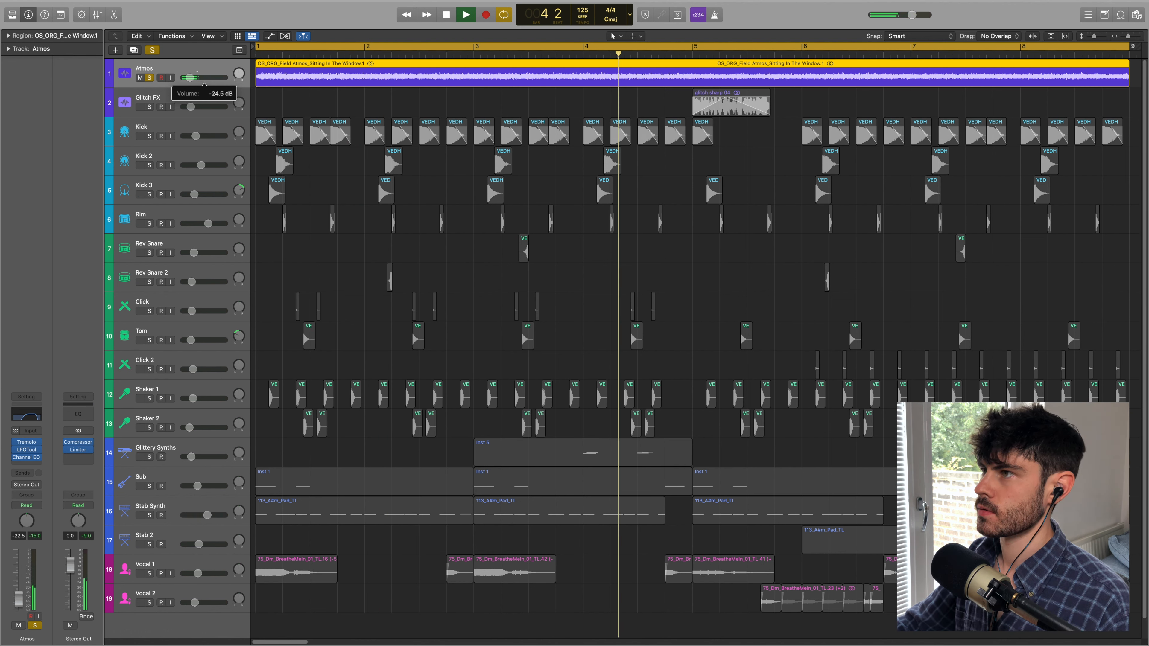
key("space")
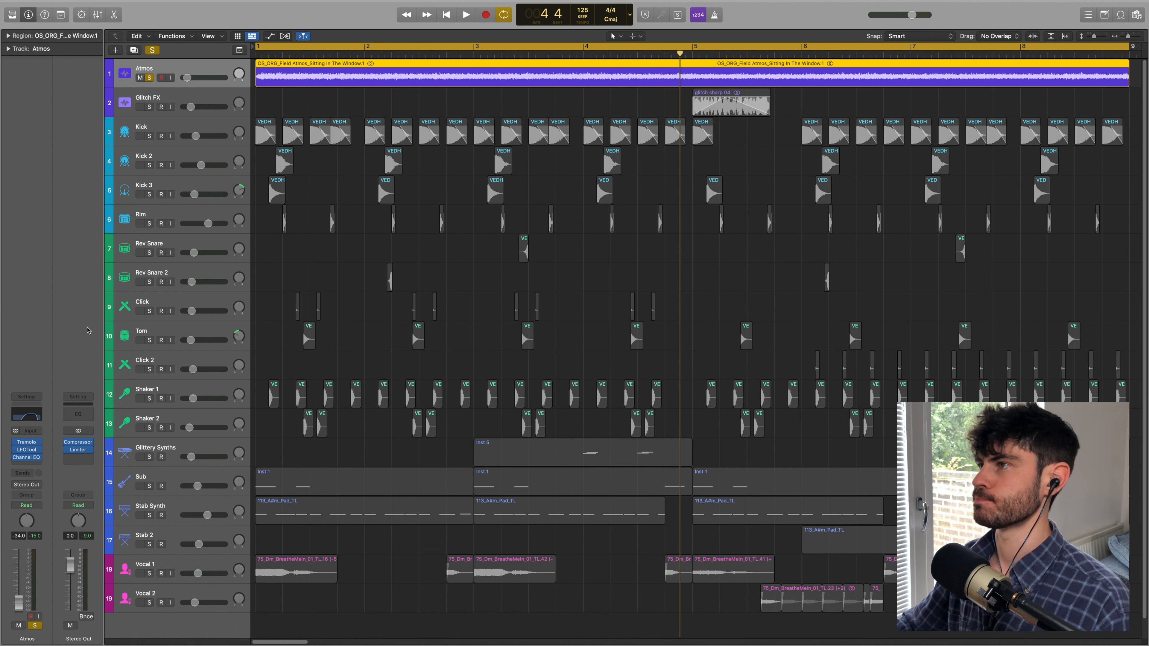
left_click(26, 442)
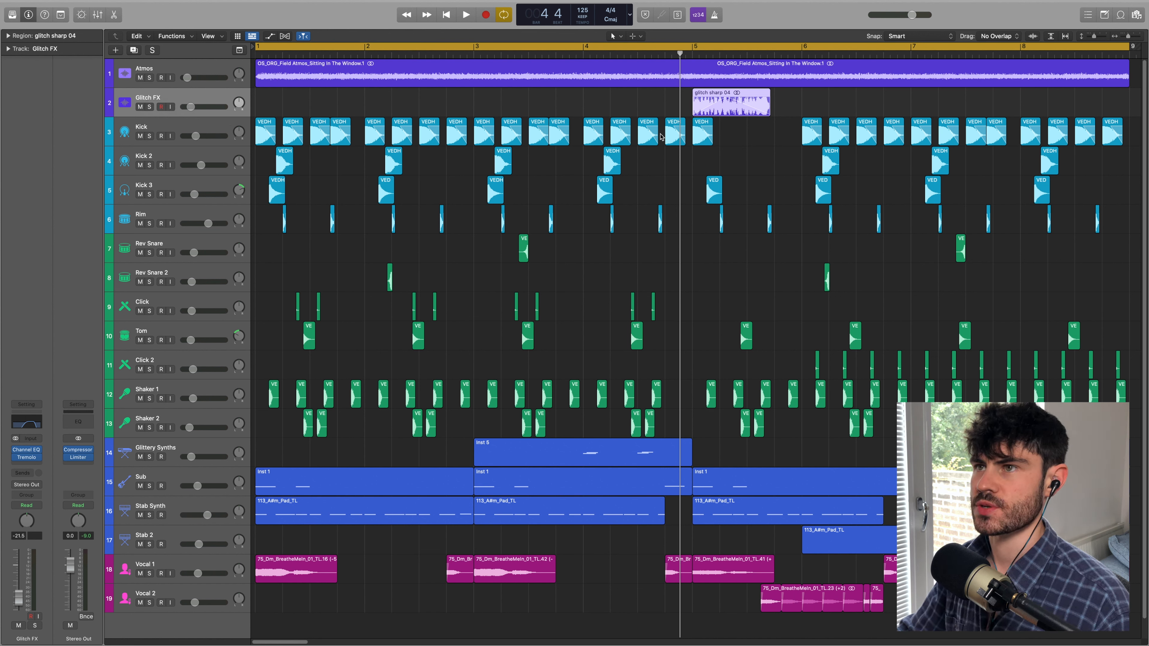
Turn off the cycle and play the section around the Glitch FX region in the full mix.
left_click(704, 53)
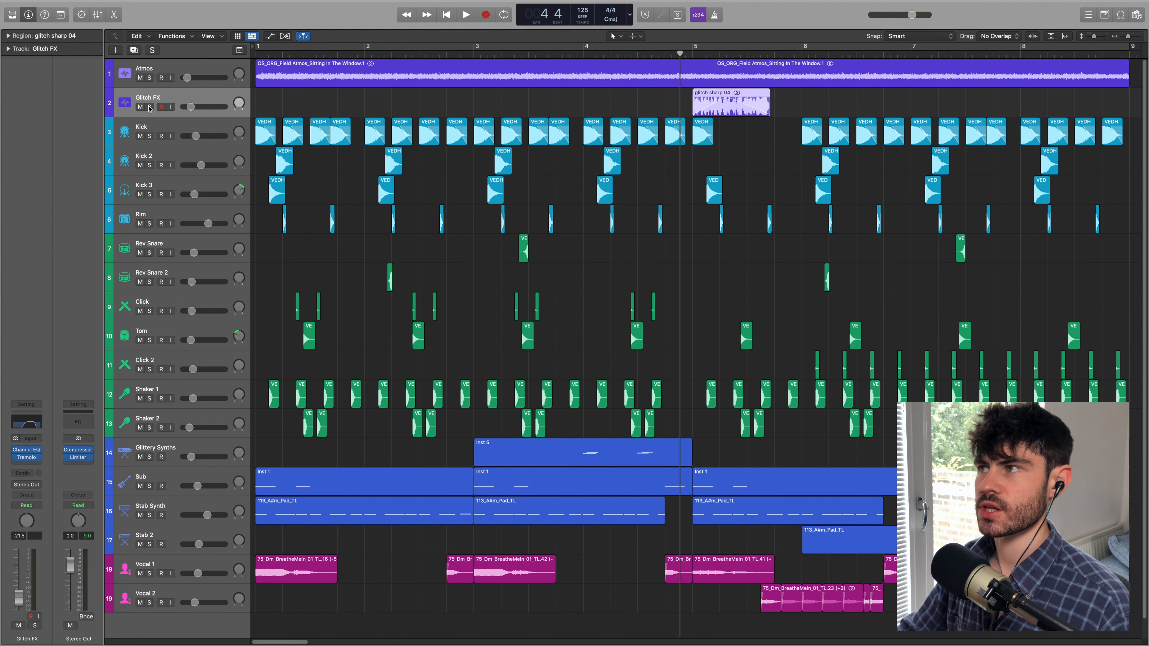
left_click(149, 107)
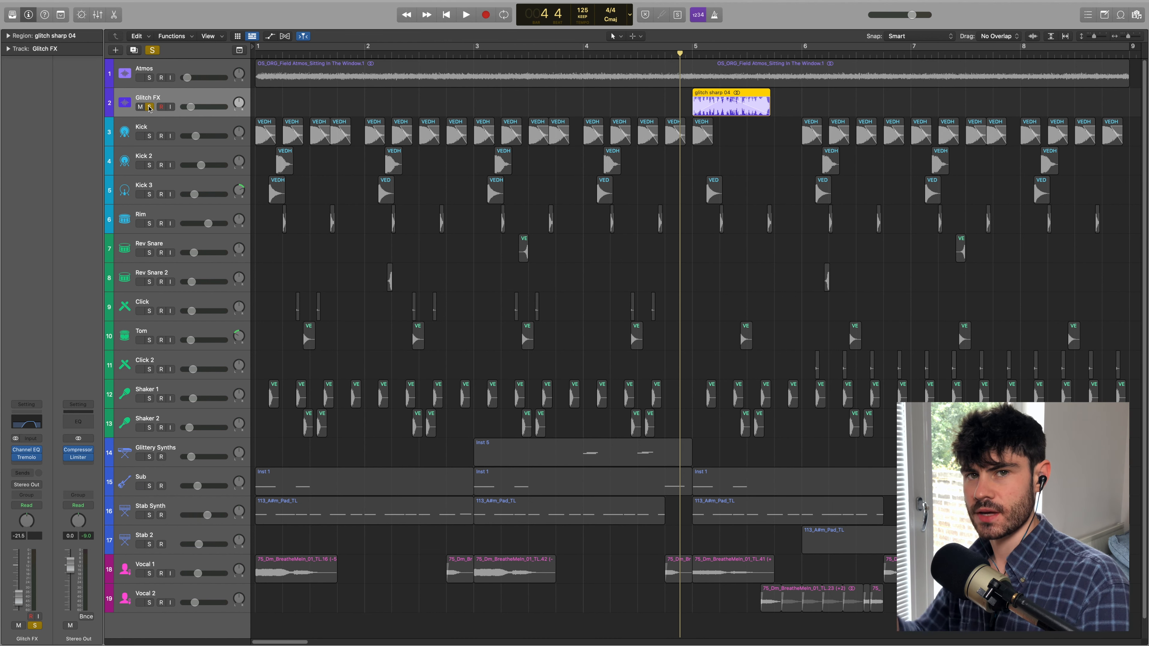
left_click(149, 107)
key("space")
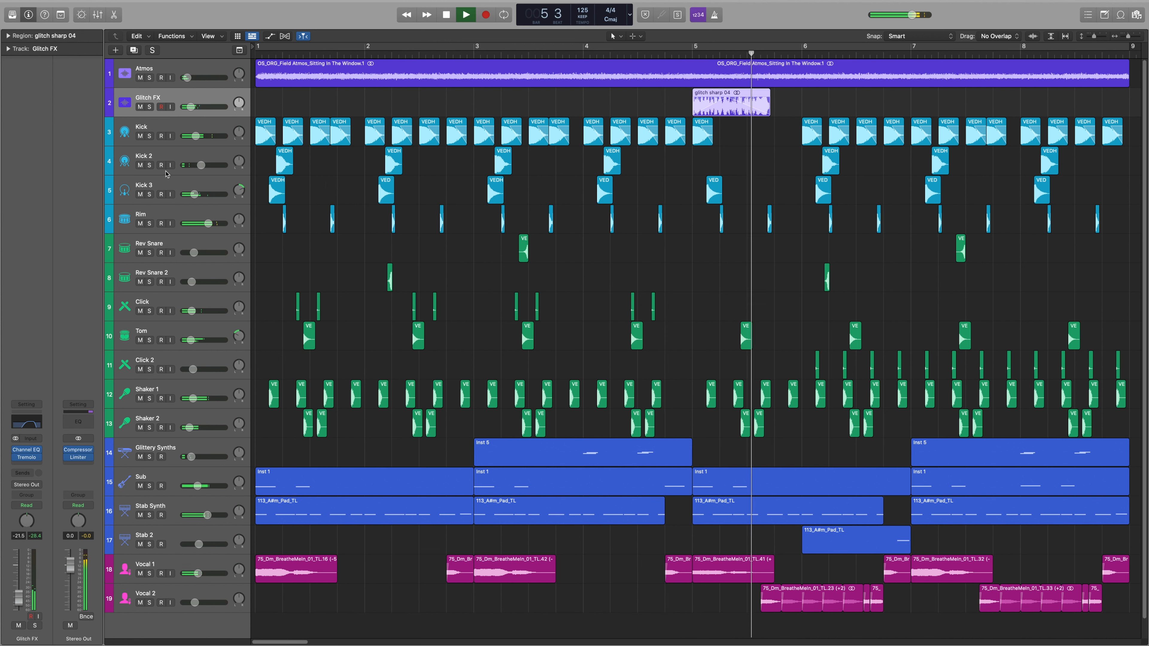
Audition the Glitch FX track in solo, and examine its glitch sharp 04 region and Tremolo effect.
left_click(150, 107)
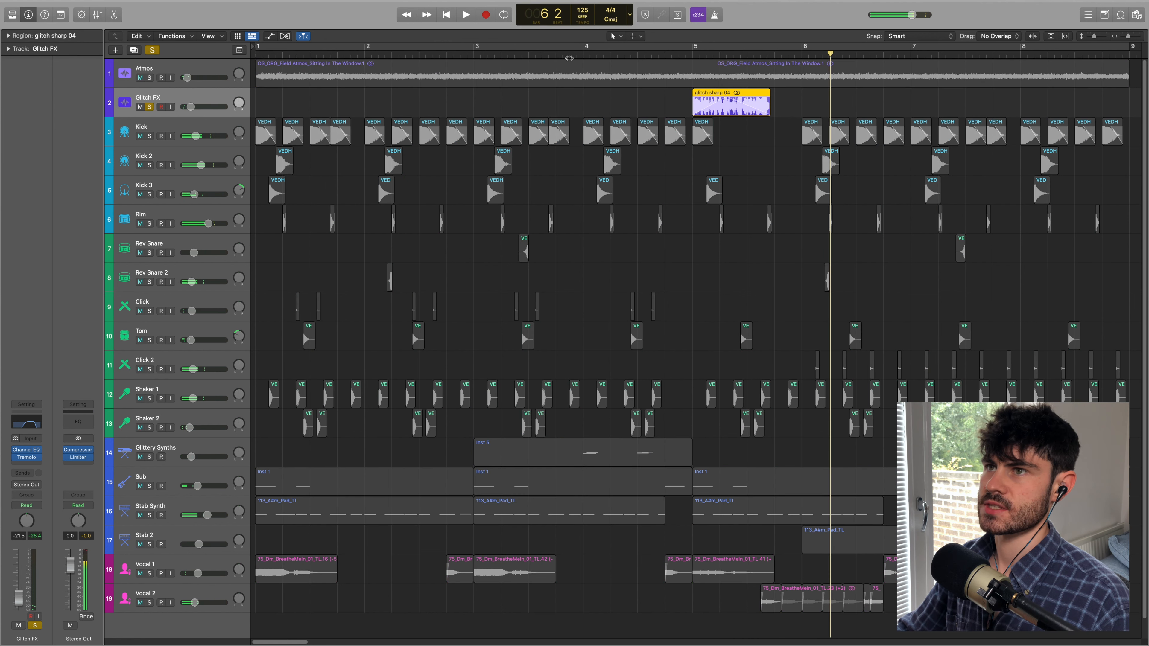
key("space")
key("space")
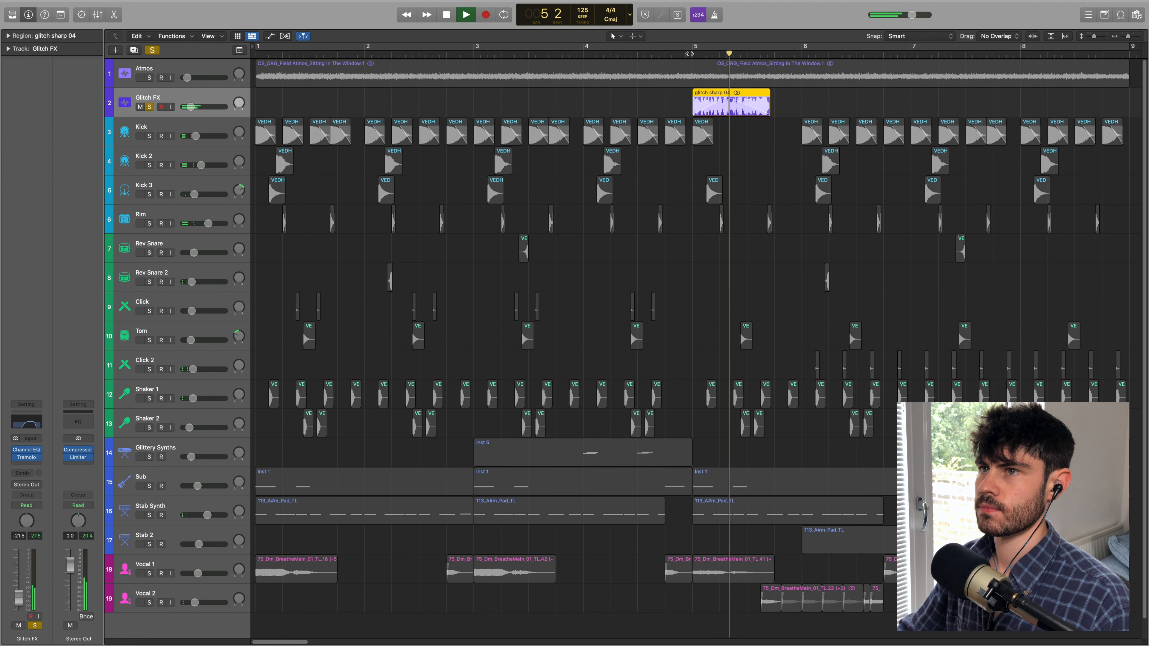
double_click(731, 109)
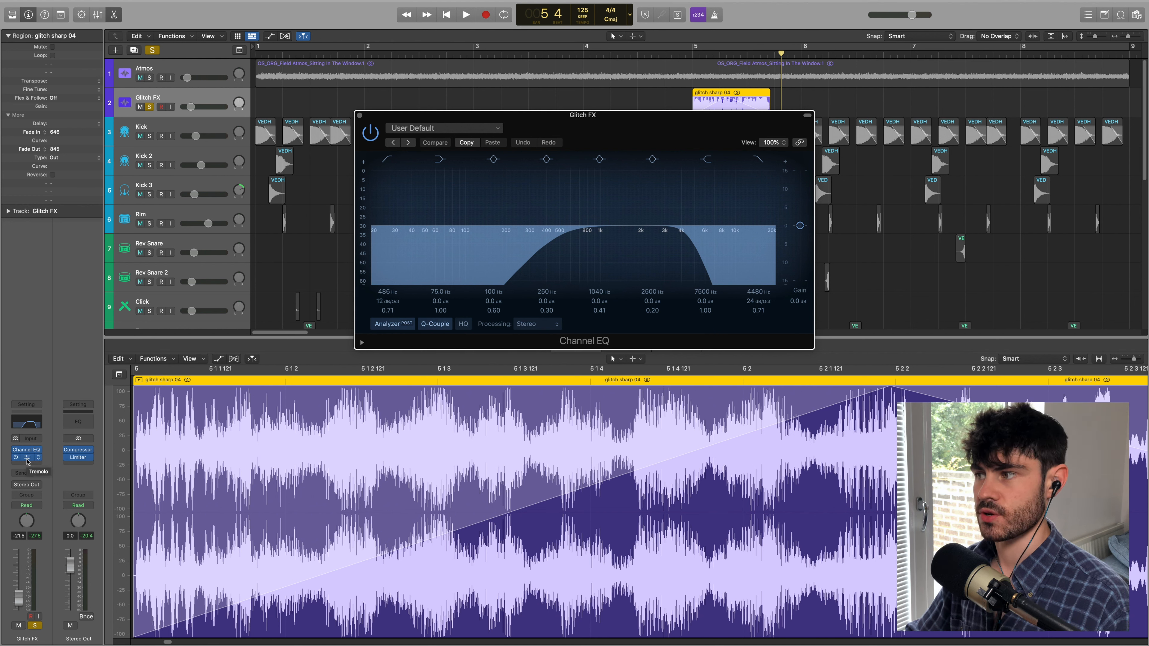
left_click(27, 458)
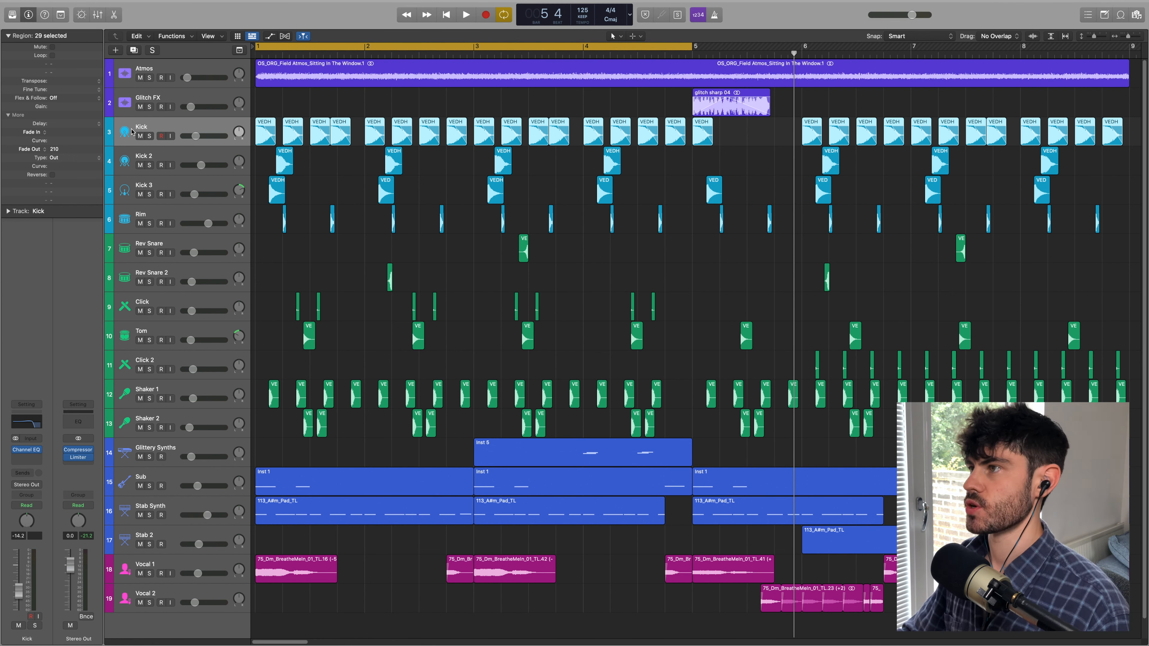
Solo all the drum and percussion tracks from Kick through Shaker 2 and play them together.
left_click_drag(149, 136, 149, 195)
left_click_drag(140, 330, 157, 425)
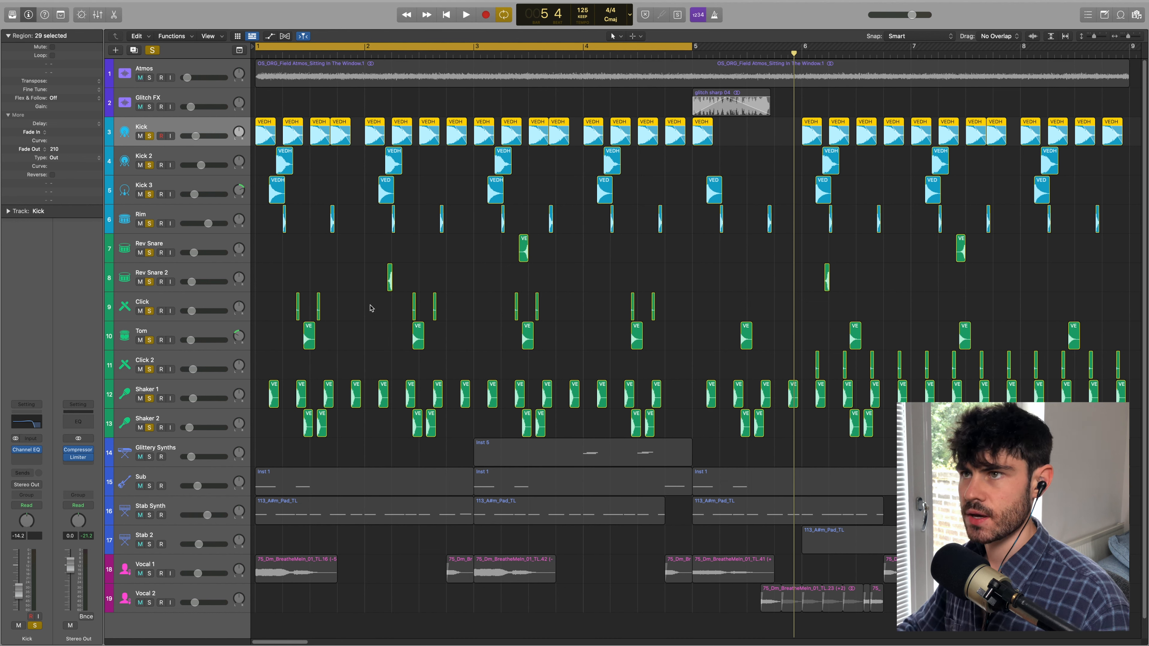
key("space")
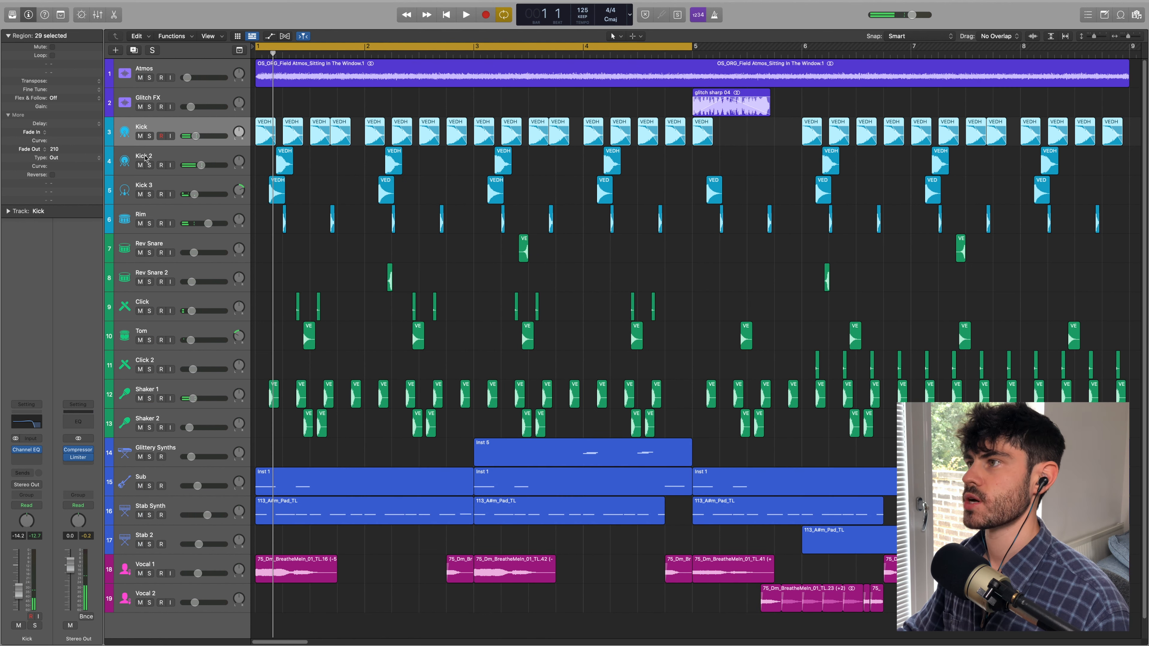
Audition the Kick track in solo and examine its Channel EQ curve.
left_click(149, 136)
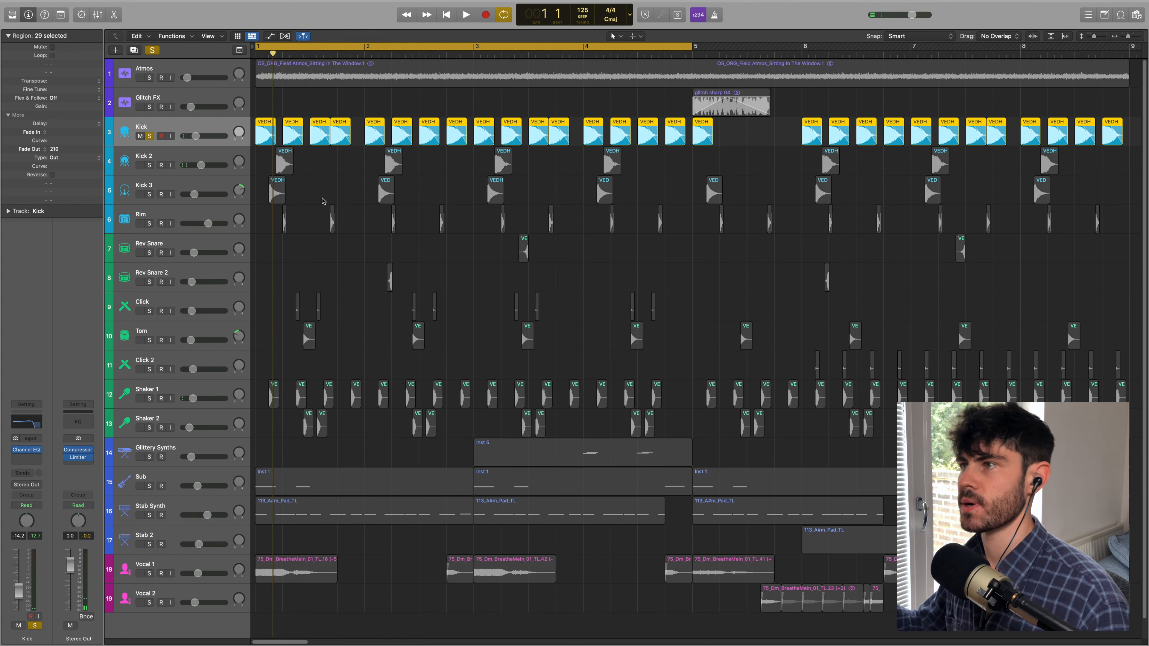
key("space")
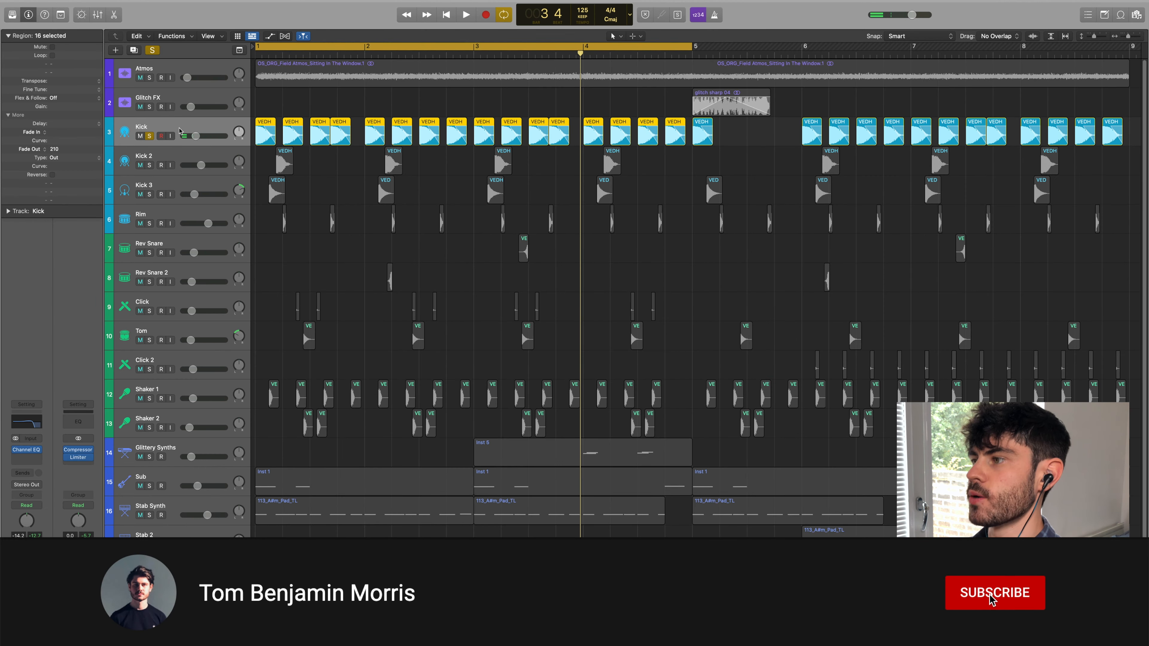
left_click(26, 449)
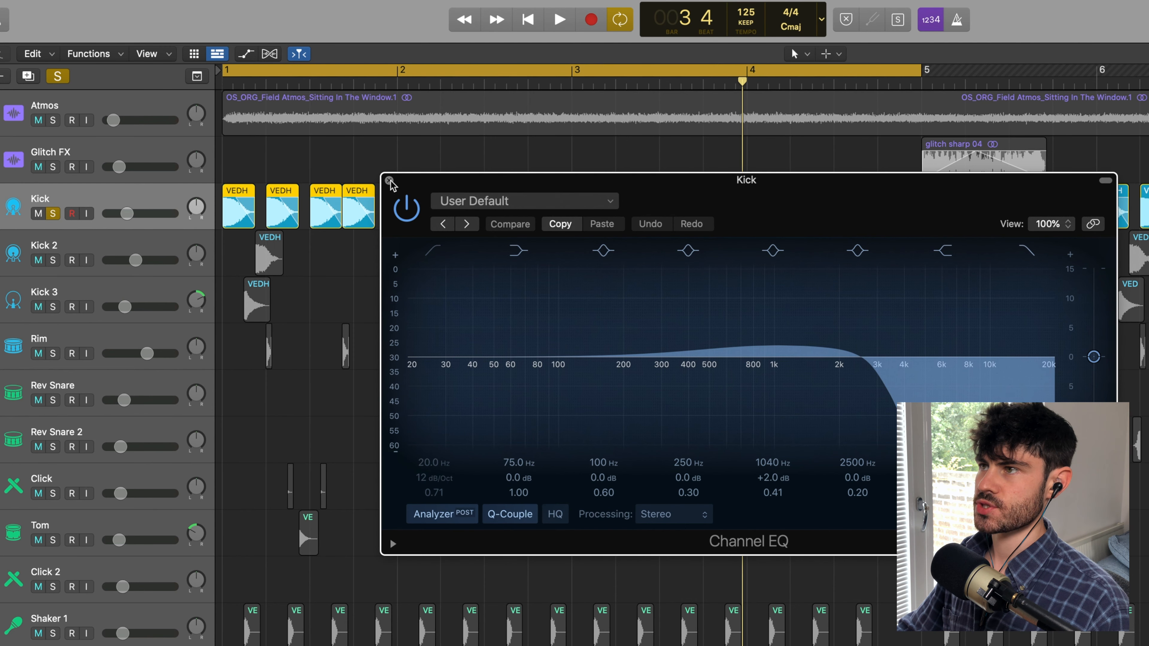
left_click(360, 115)
Add Kick 2 to the solo, play it together with Kick, and examine Kick 2's Channel EQ.
key("super+Right")
key("super+Right")
key("super+Right")
key("super+Right")
key("super+Right")
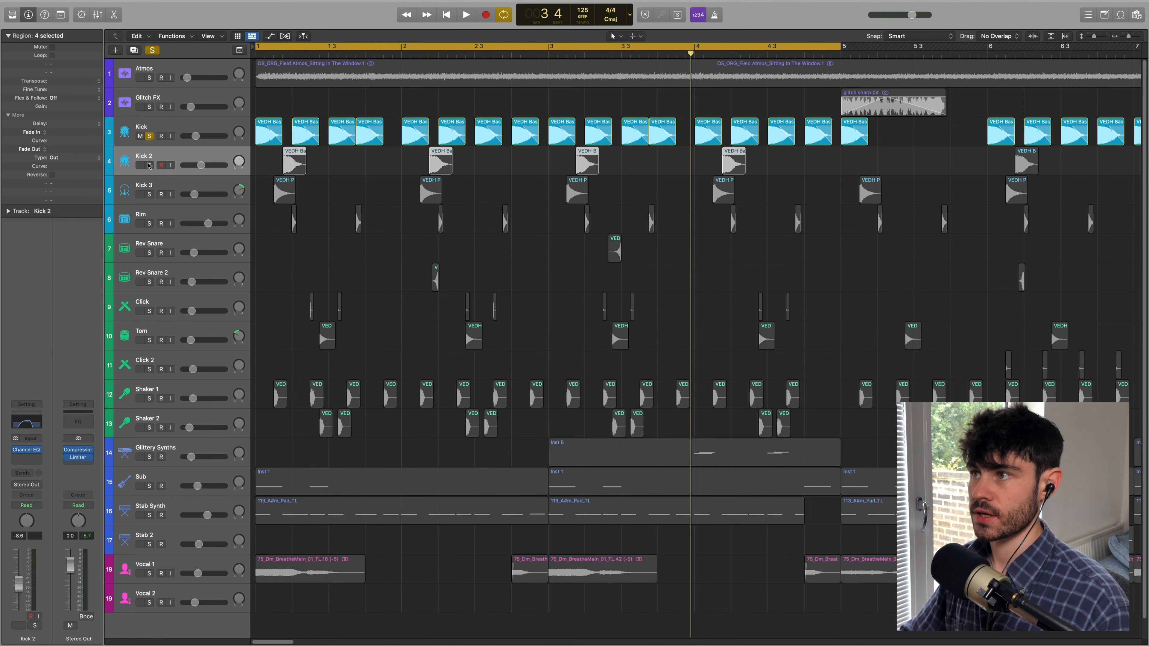
left_click(149, 165)
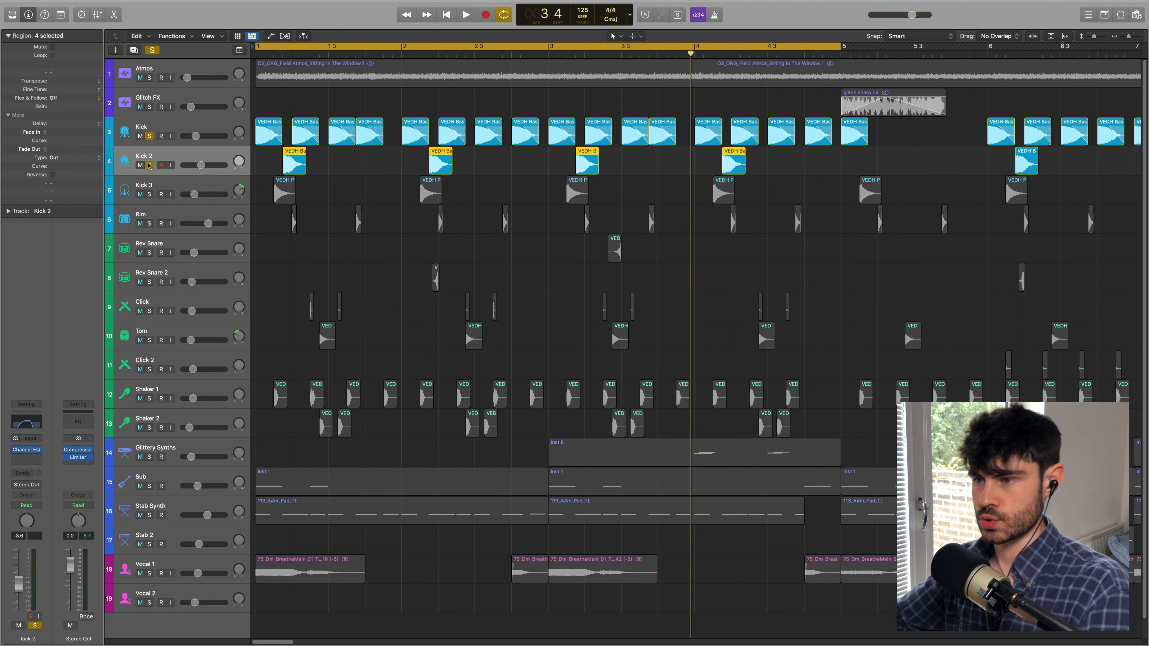
key("space")
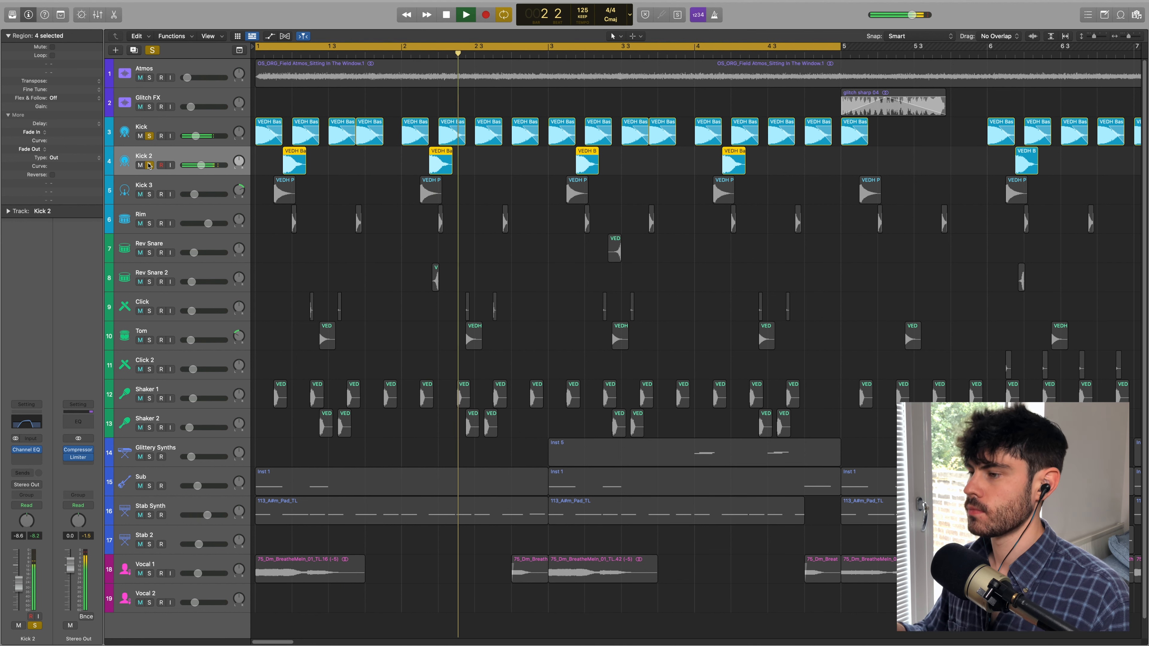
key("space")
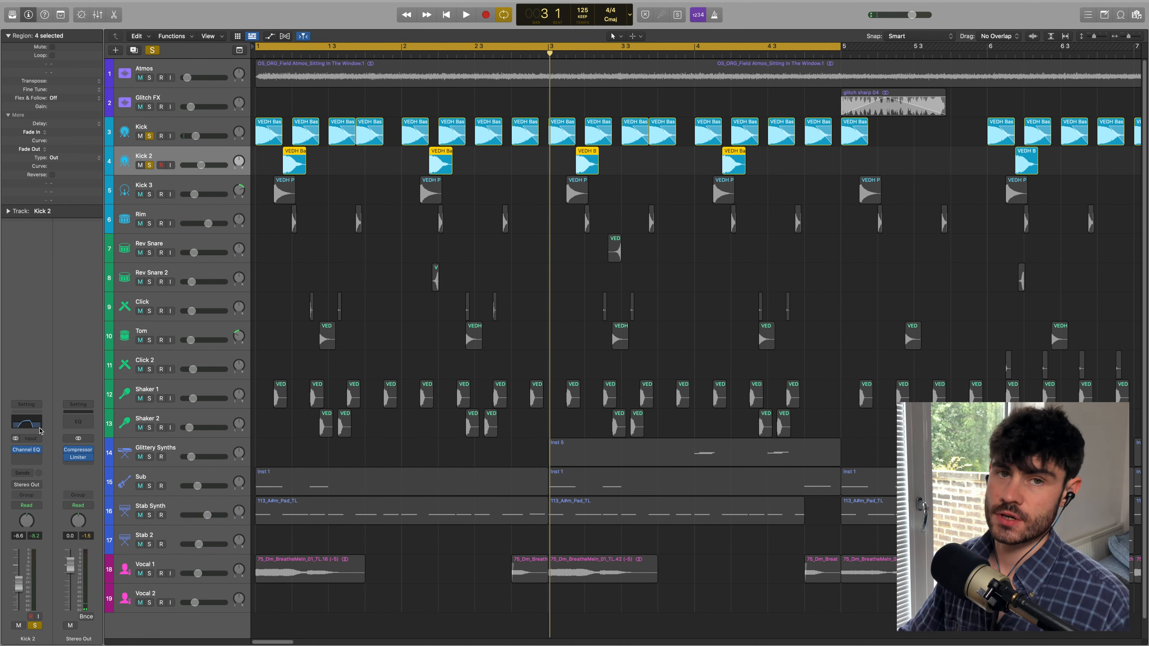
left_click(26, 449)
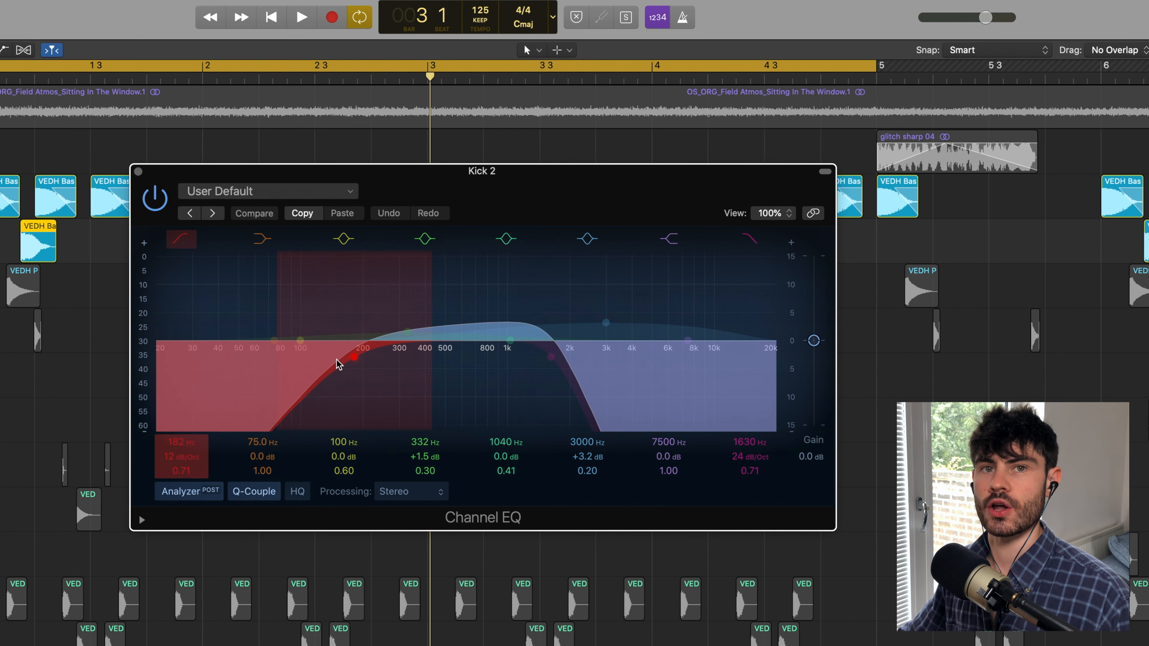
left_click(139, 172)
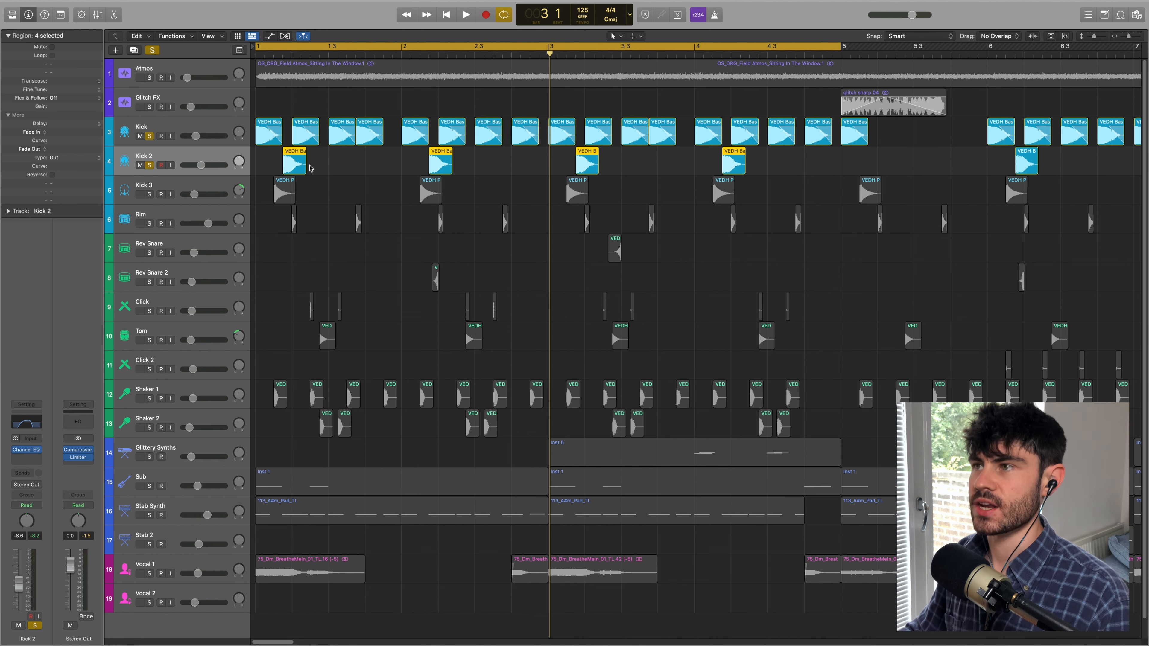
Add Kick 3 to the soloed kicks, play them together, and examine Kick 3's Channel EQ.
left_click(149, 194)
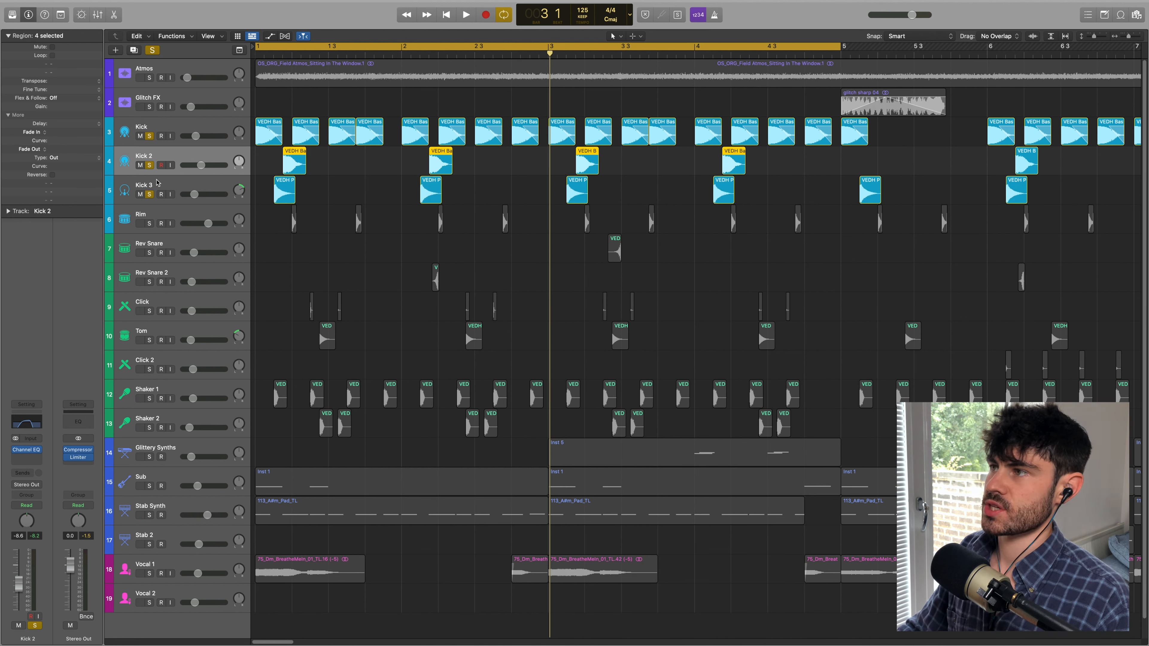
left_click(158, 186)
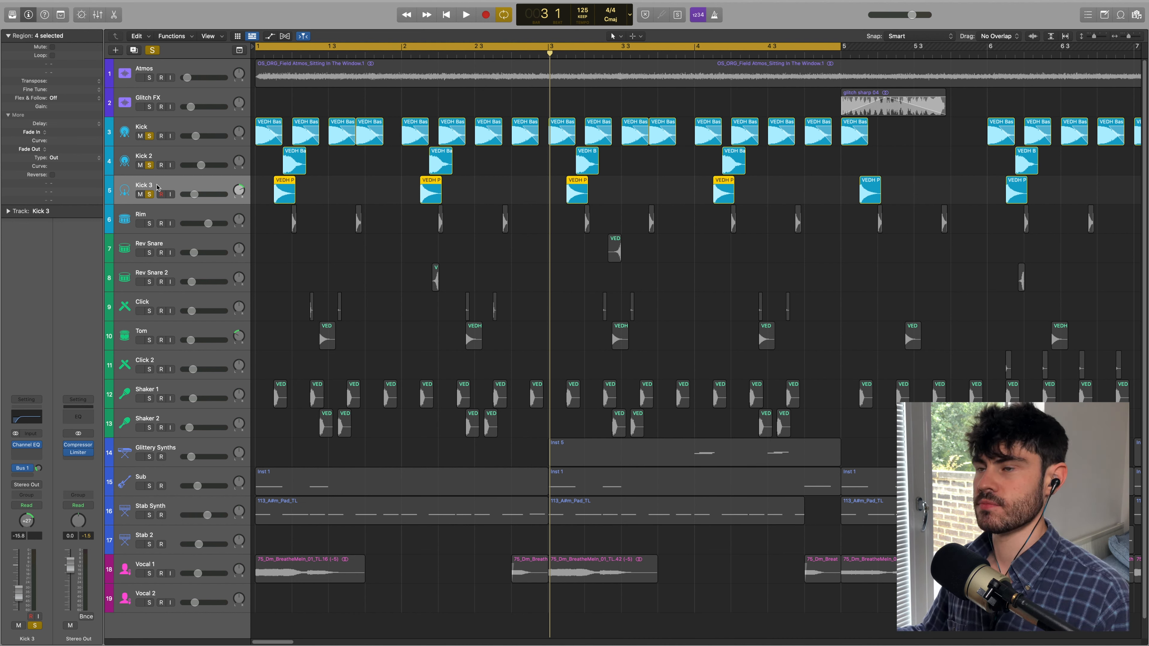
key("space")
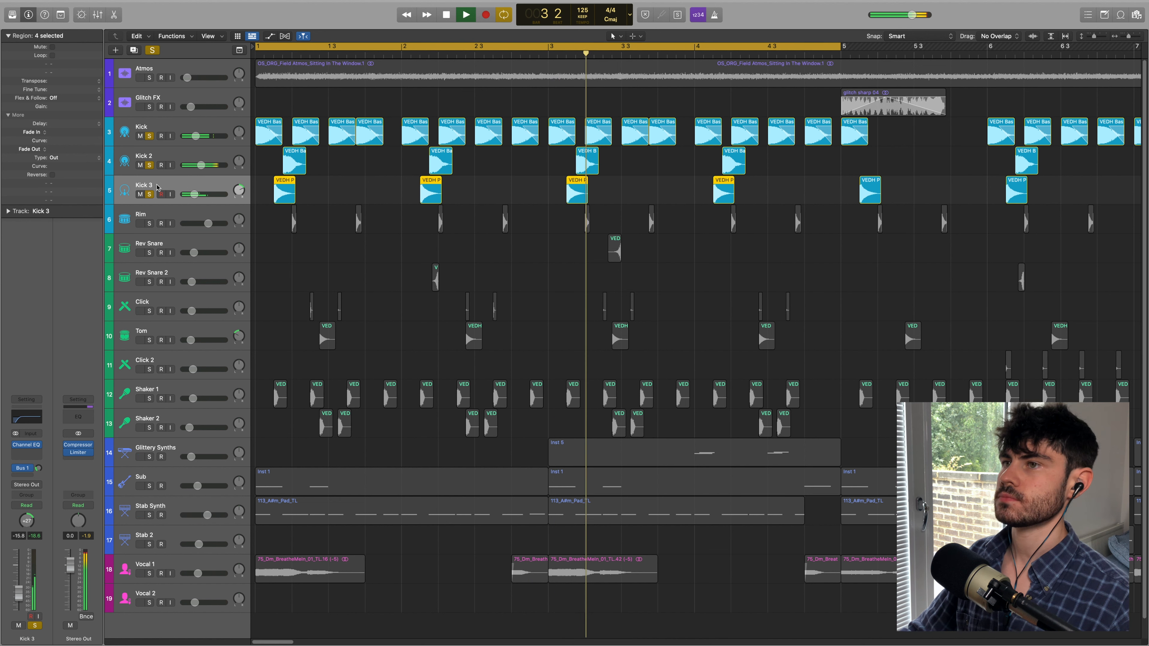
key("space")
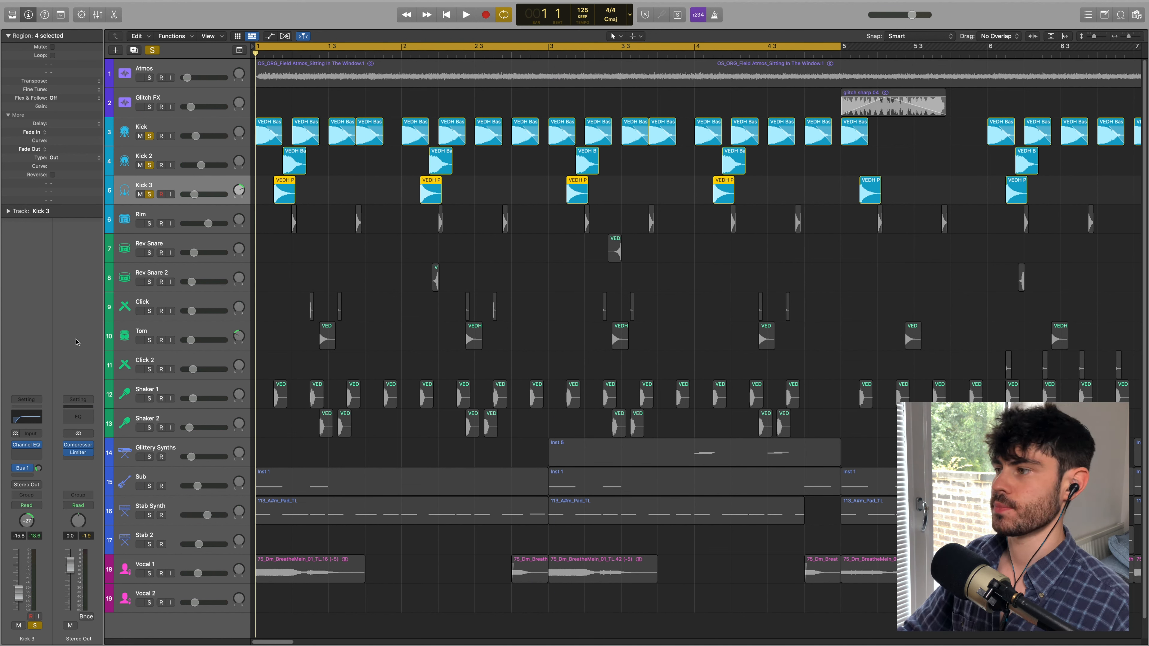
left_click(26, 444)
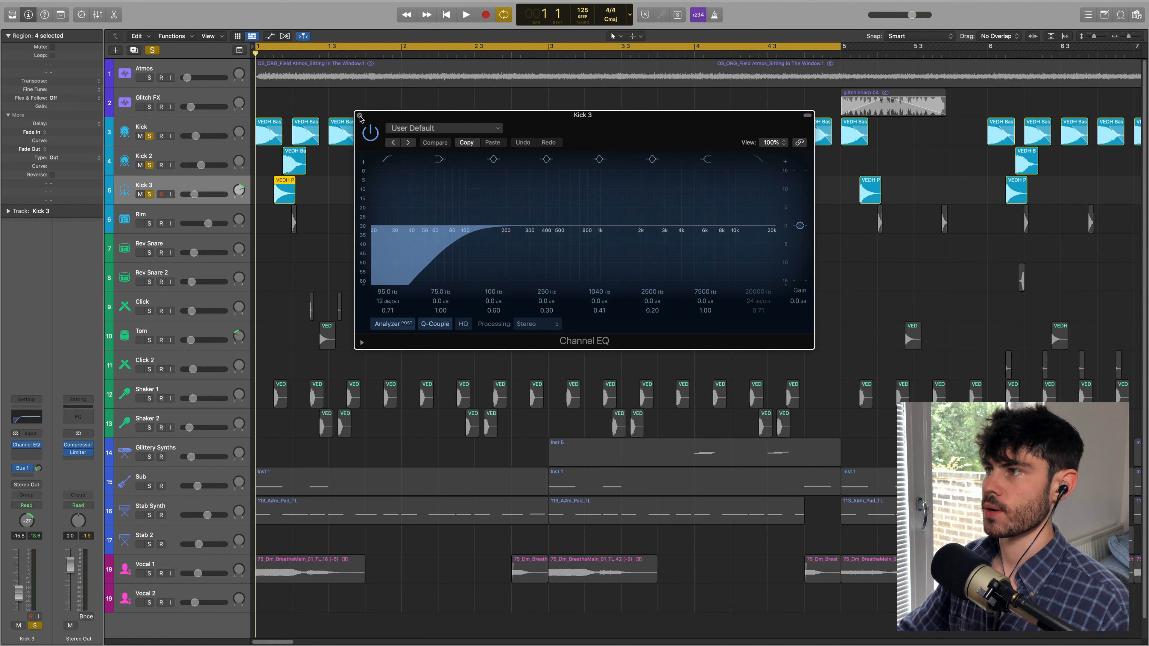
left_click(359, 114)
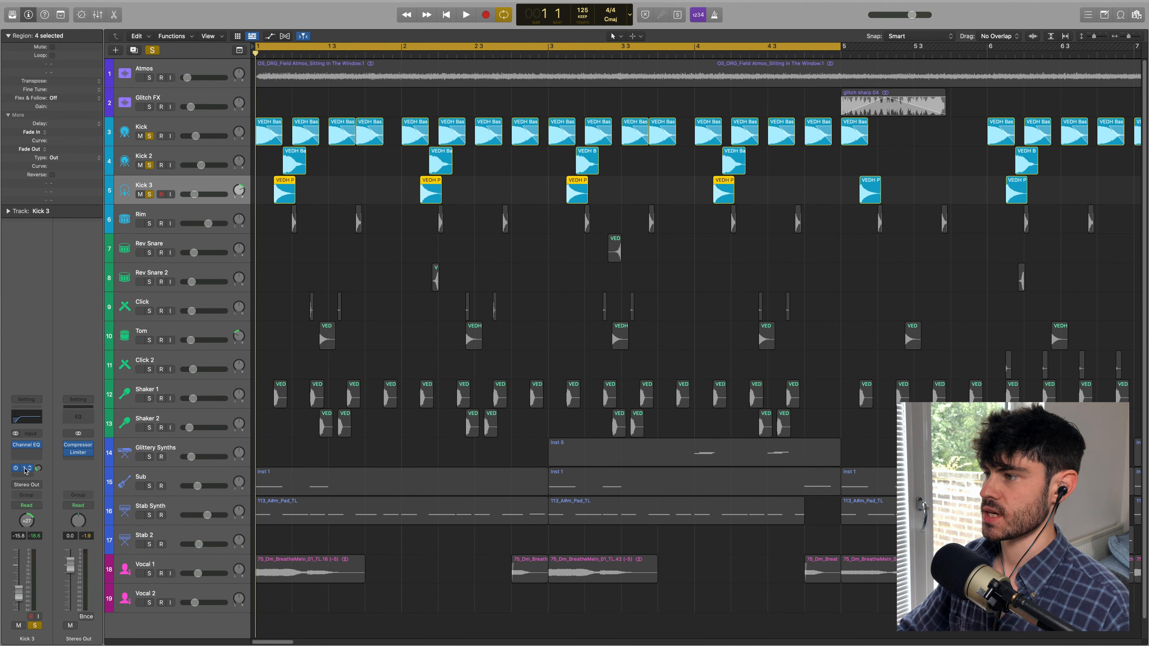
Examine the ValhallaVintageVerb settings on the Verb channel fed by Kick 3's Bus 1 send.
left_click(25, 469)
left_click(58, 448)
left_click(77, 453)
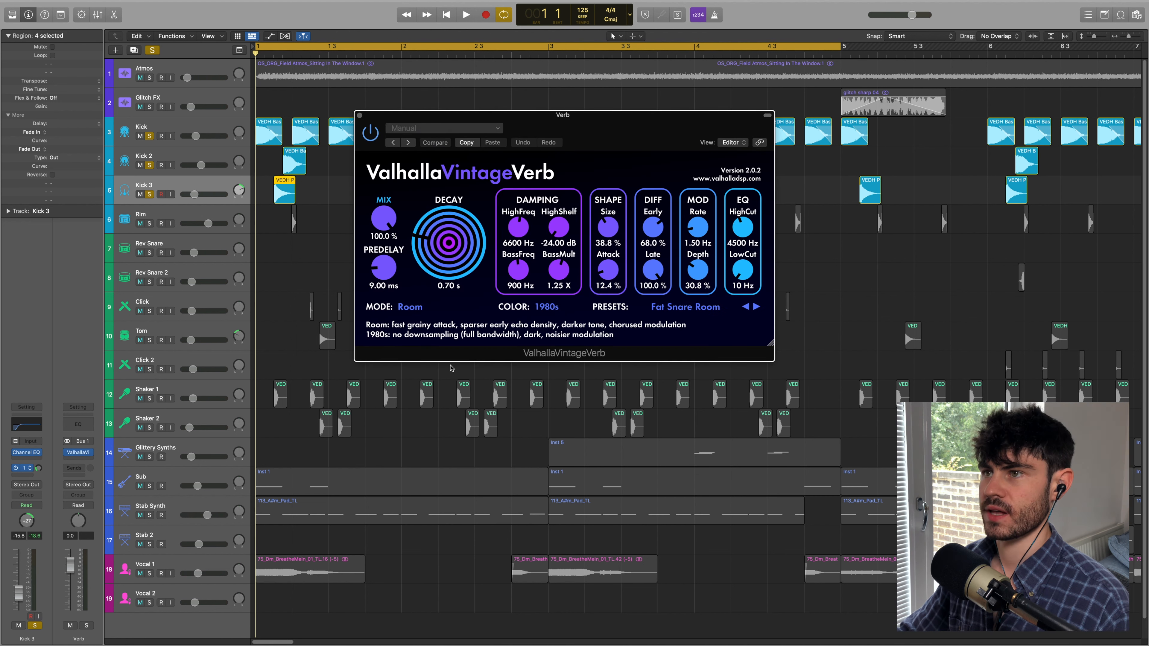
left_click_drag(655, 119, 651, 225)
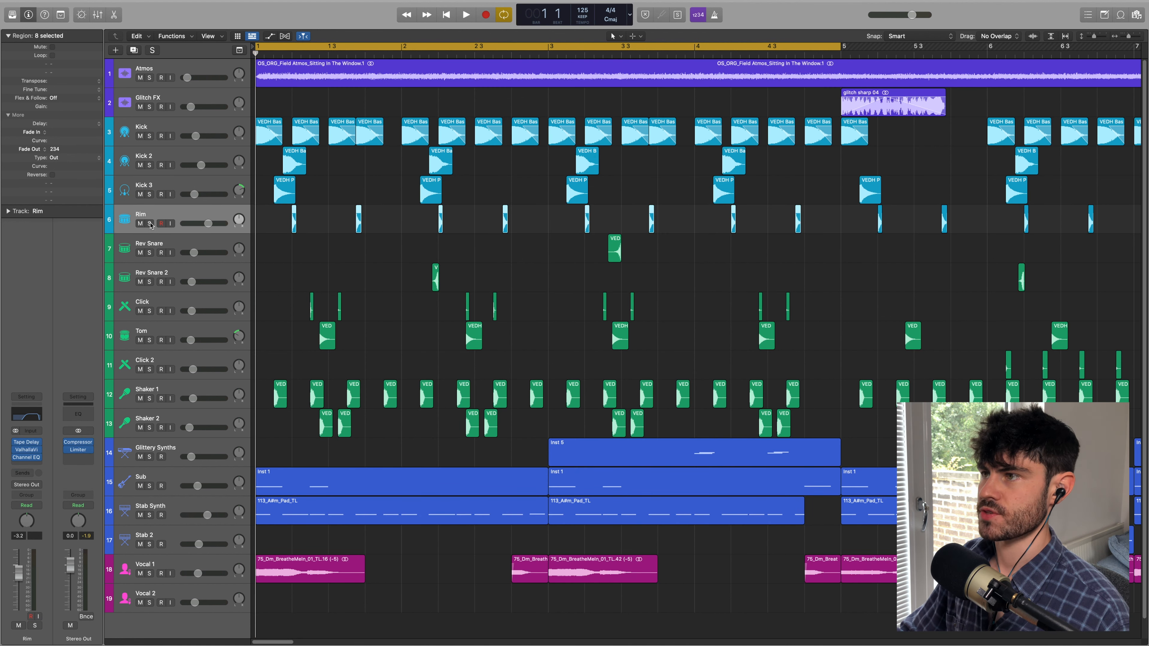
Audition the Rim track in solo, and play it again together with all three kick tracks.
left_click(149, 224)
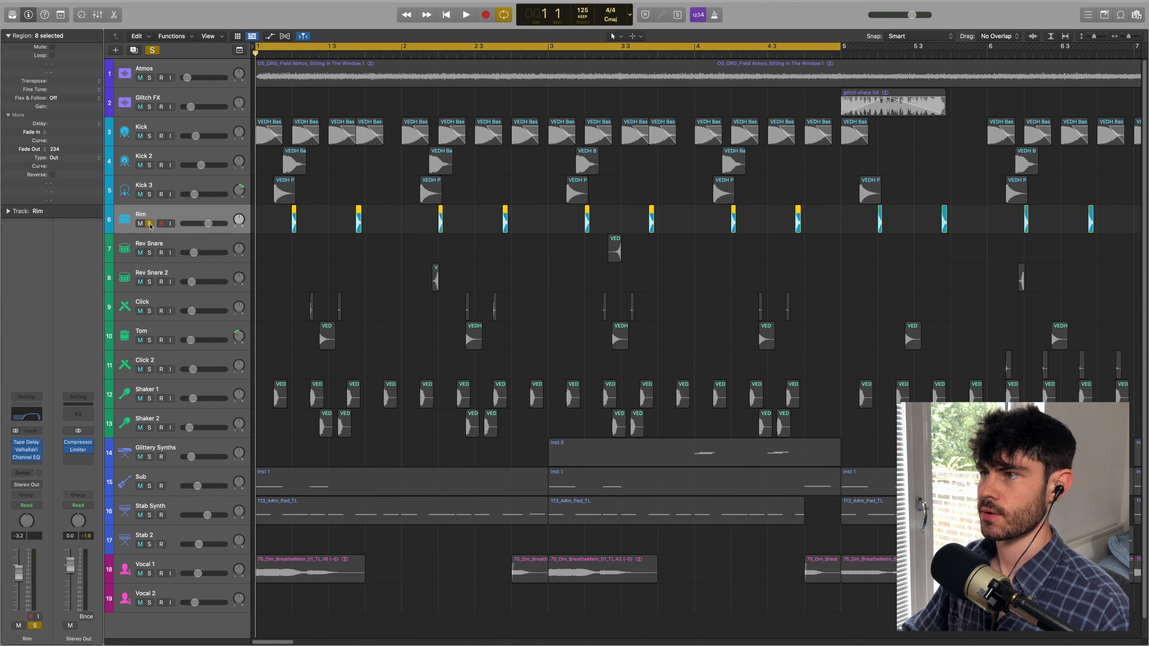
key("space")
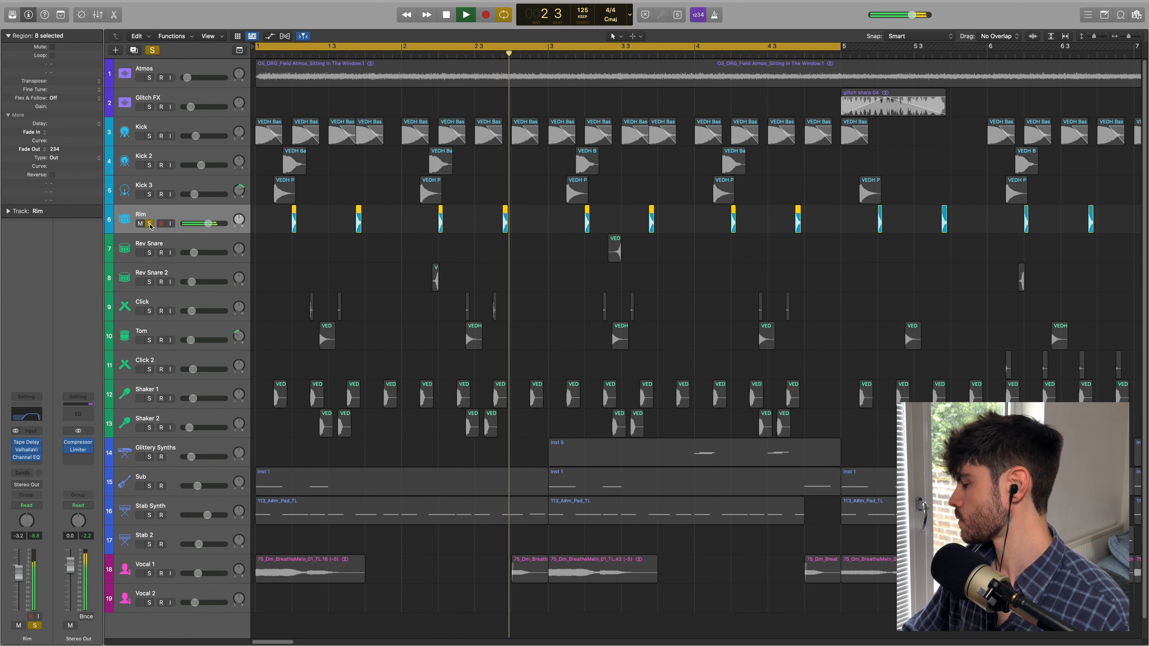
key("space")
left_click_drag(149, 194, 151, 138)
key("space")
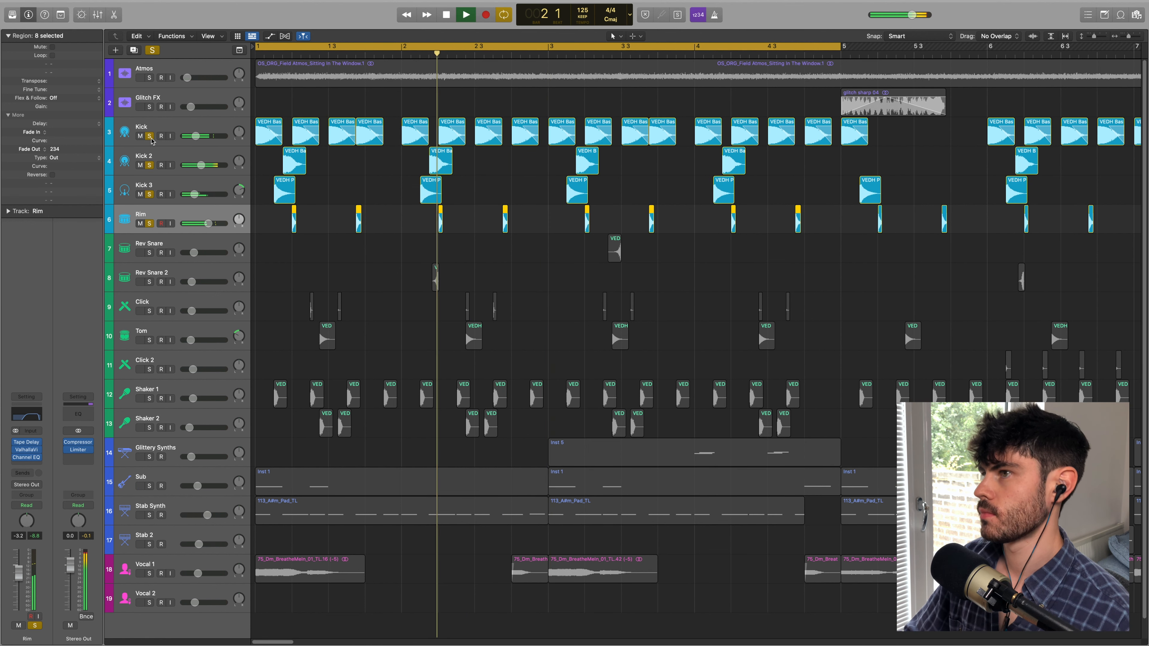
key("space")
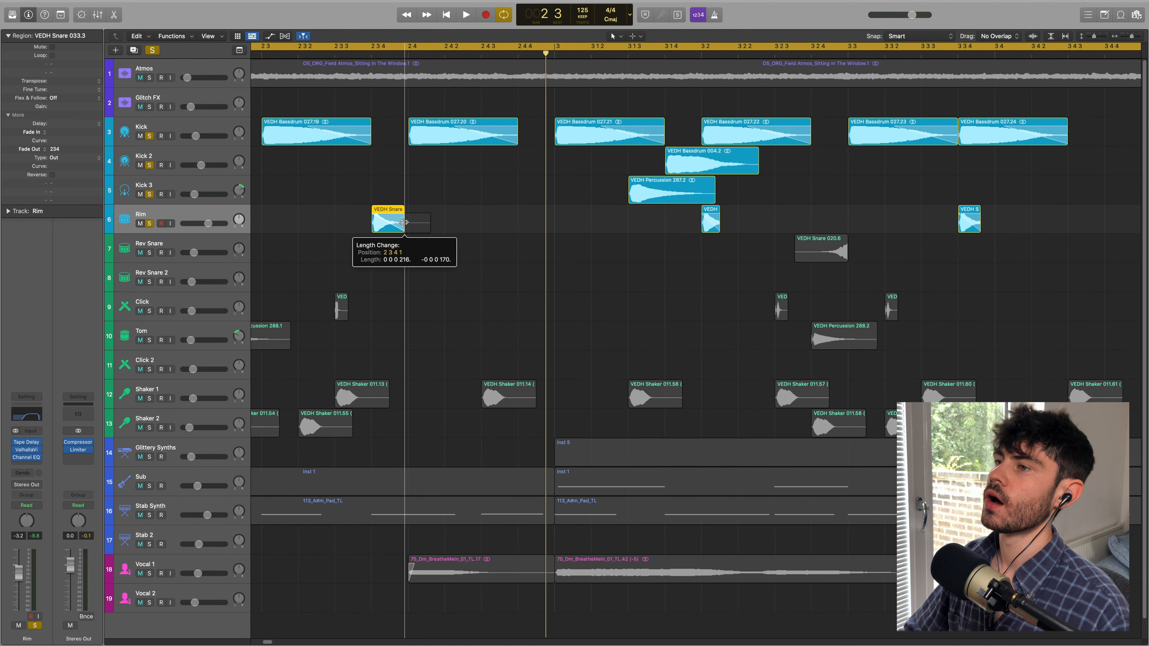
Extend the end of the VEDH Snare 033.3 region on the Rim track and remove its fade-out.
left_click_drag(394, 222, 429, 222)
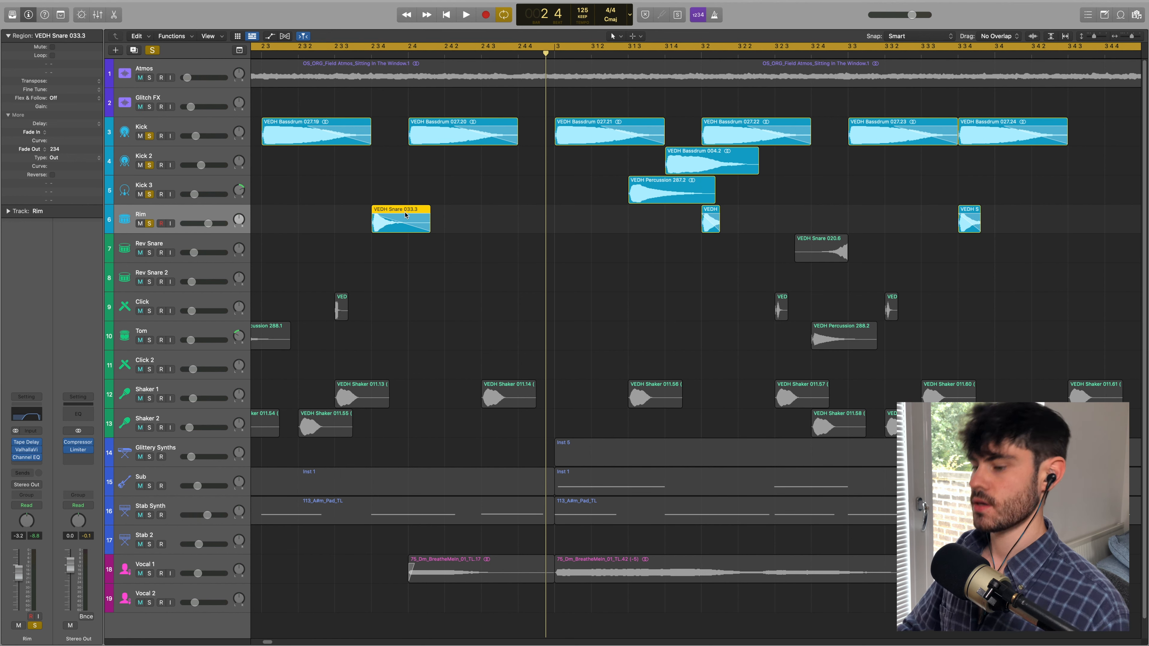
key("t")
key("a")
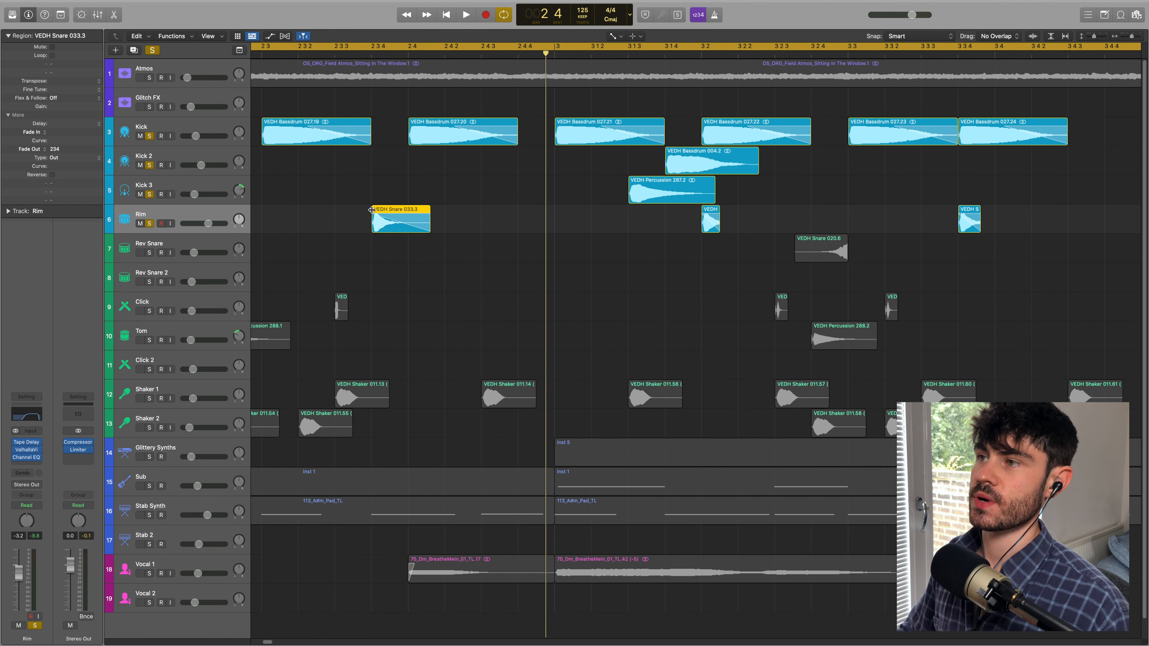
left_click_drag(382, 213, 467, 217)
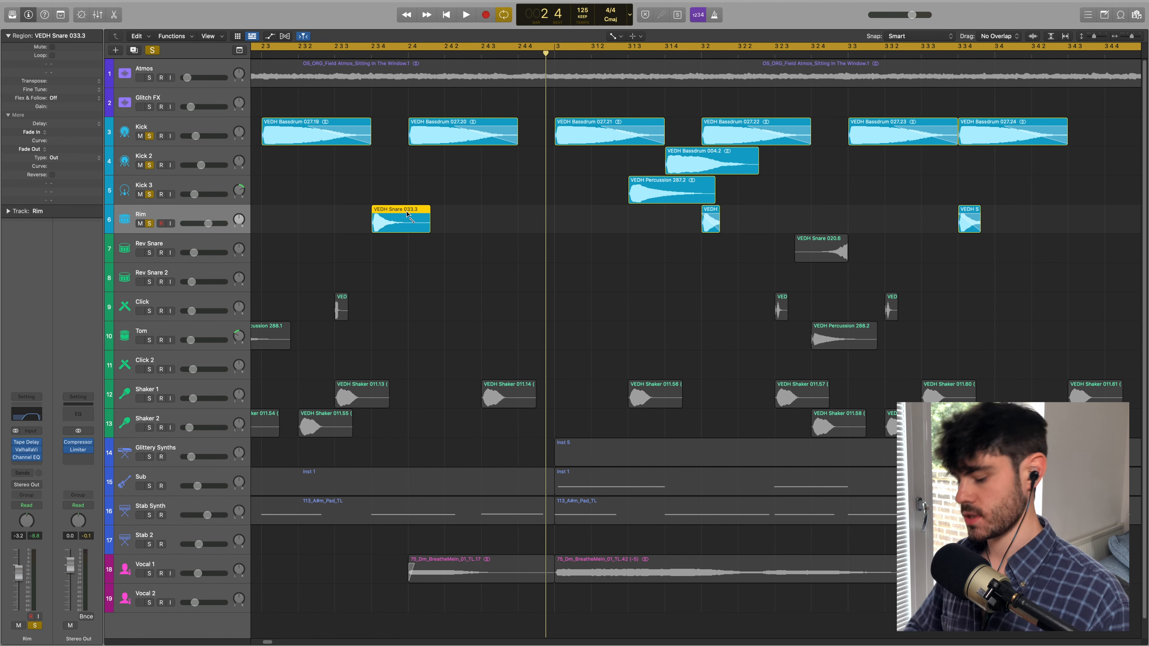
Audition the soloed Rim track with the lengthened snare region, and undo the region's length and fade edits.
key("space")
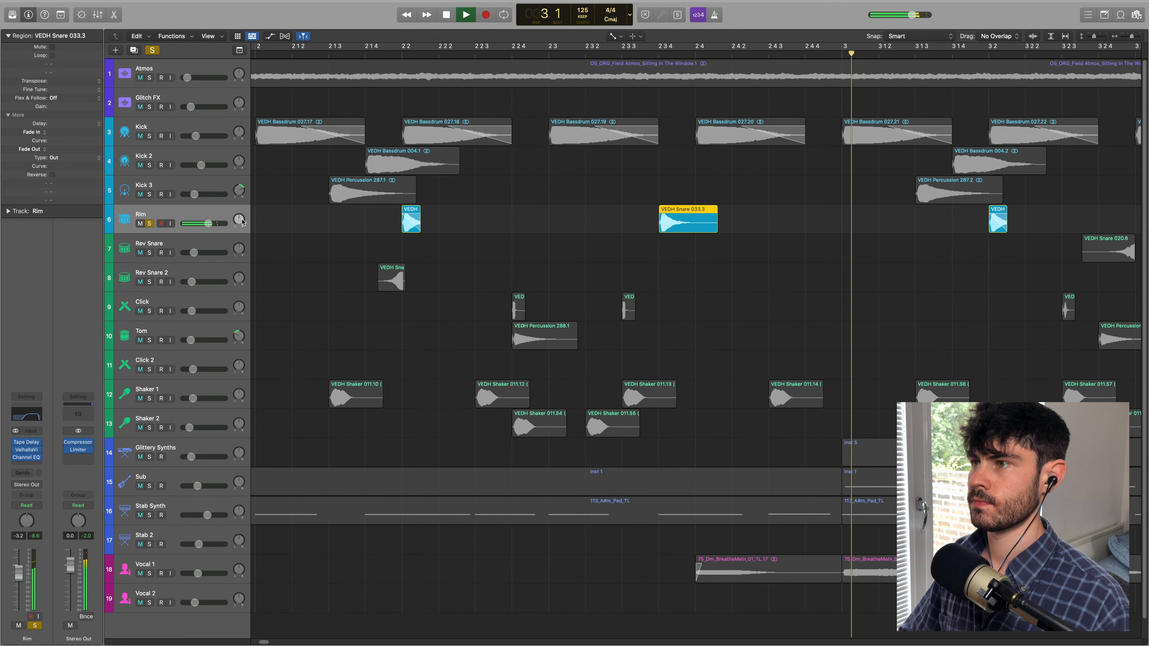
key("space")
key("space")
key("space")
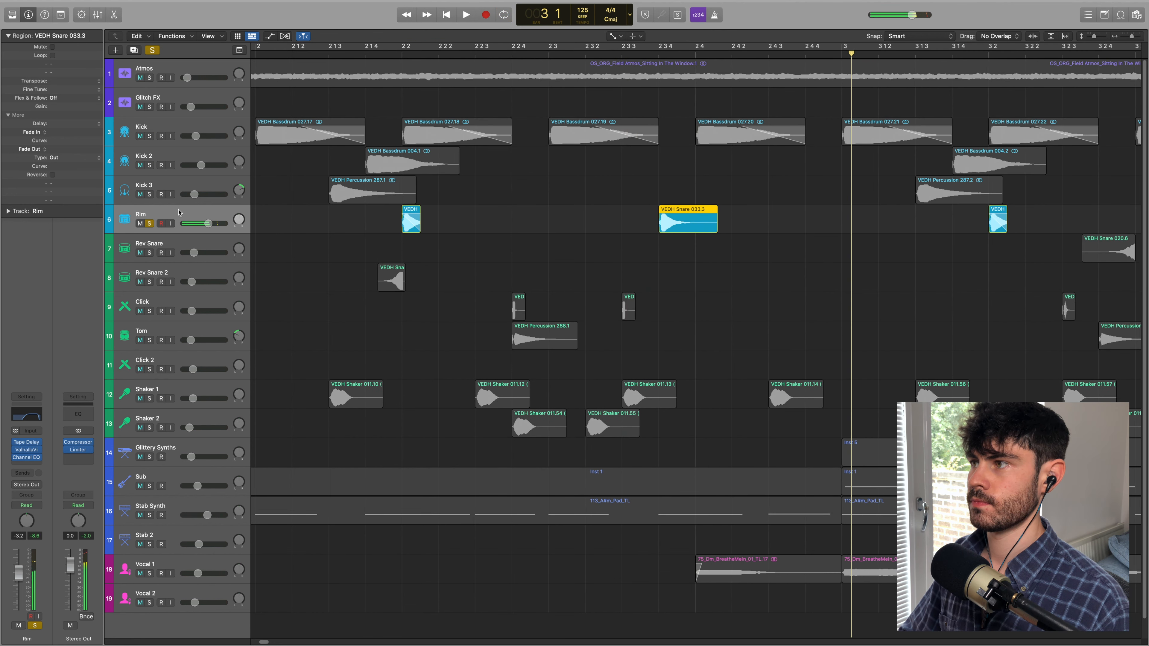
left_click(384, 53)
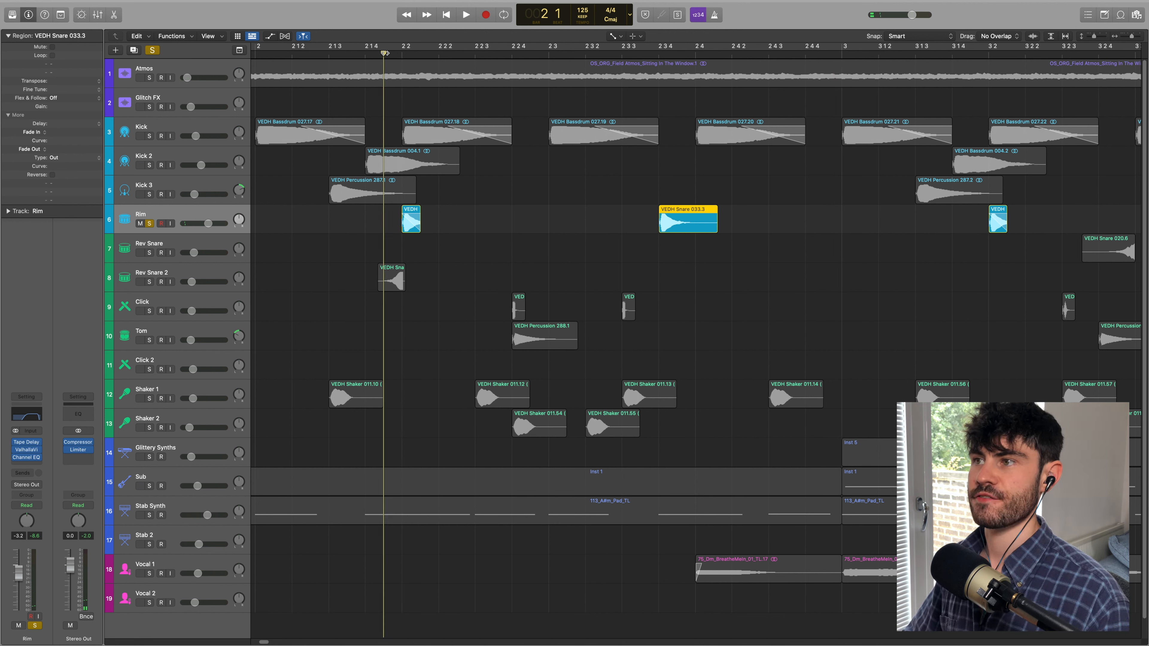
key("space")
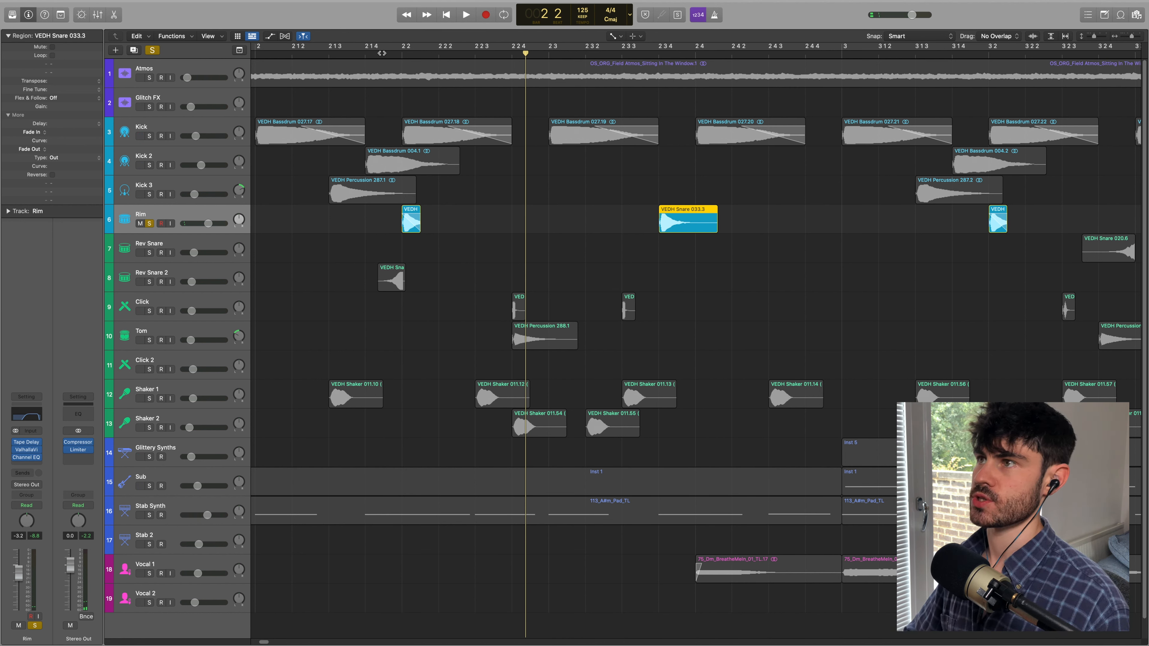
key("space")
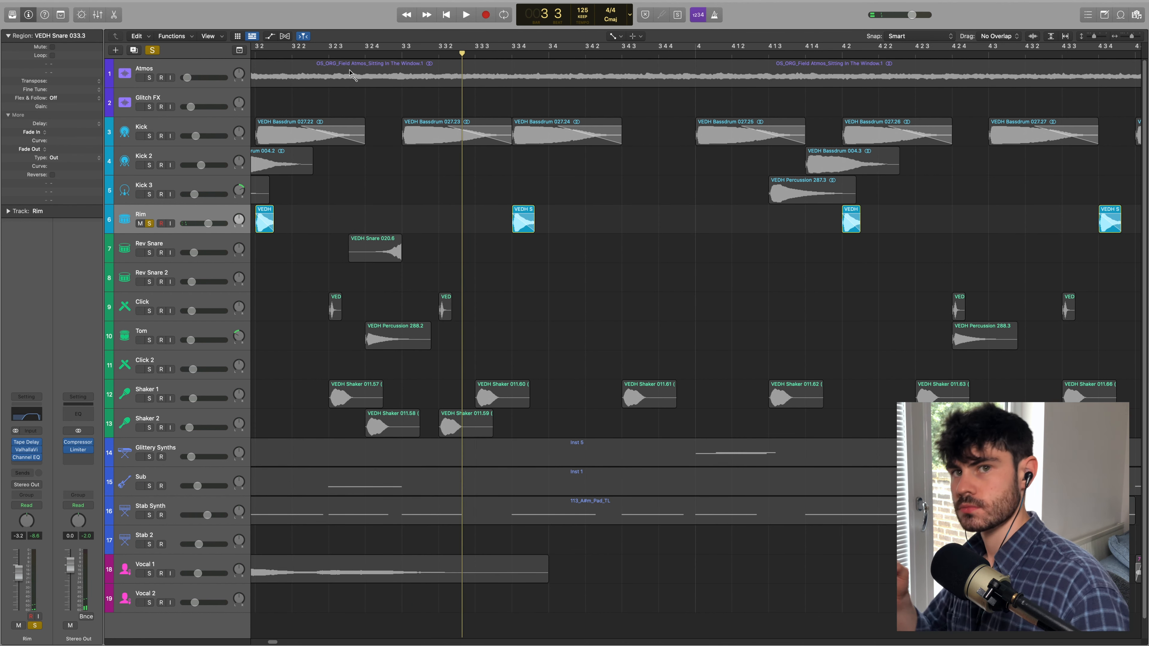
key("super+shift+z")
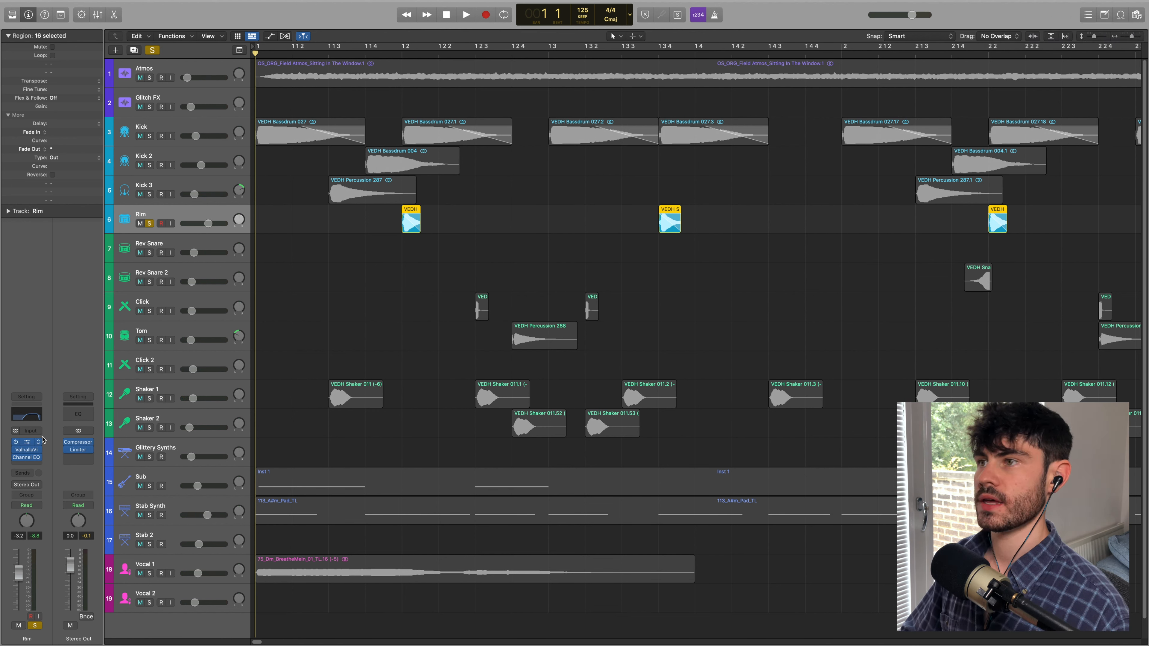
Examine the Tape Delay settings on the Rim channel, and close the plug-in.
left_click(26, 442)
left_click_drag(557, 123, 408, 266)
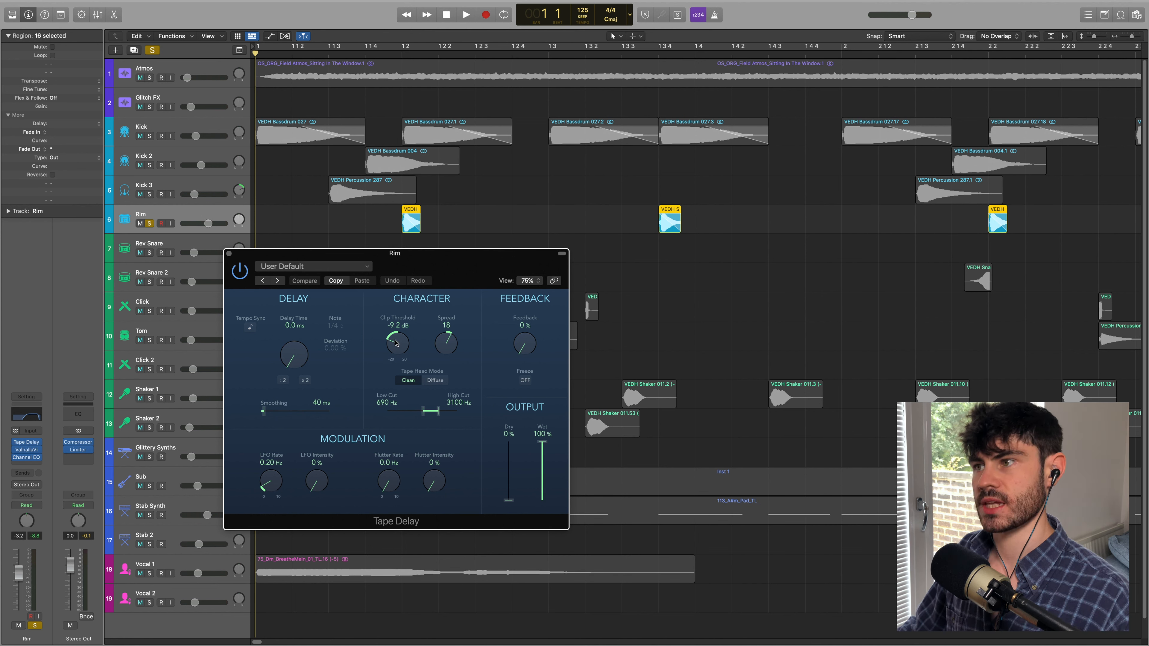
left_click(229, 253)
Compare the soloed Rim track with its Tape Delay active and bypassed, playing from the start of the project.
mouse_move(15, 442)
key("space")
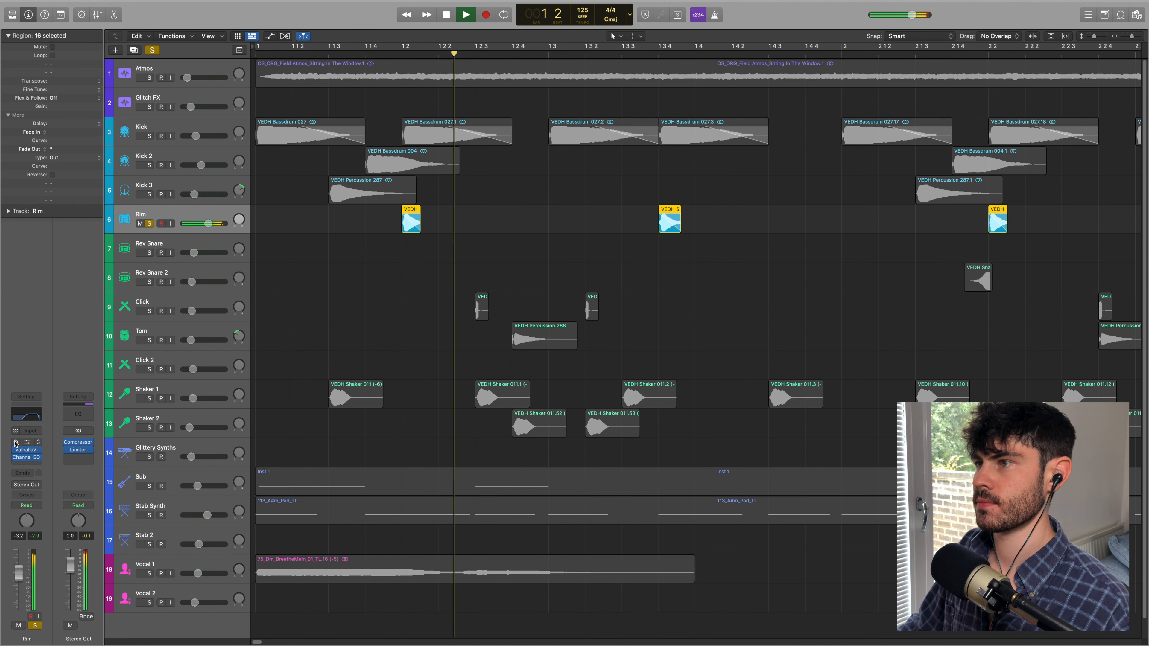
key("space")
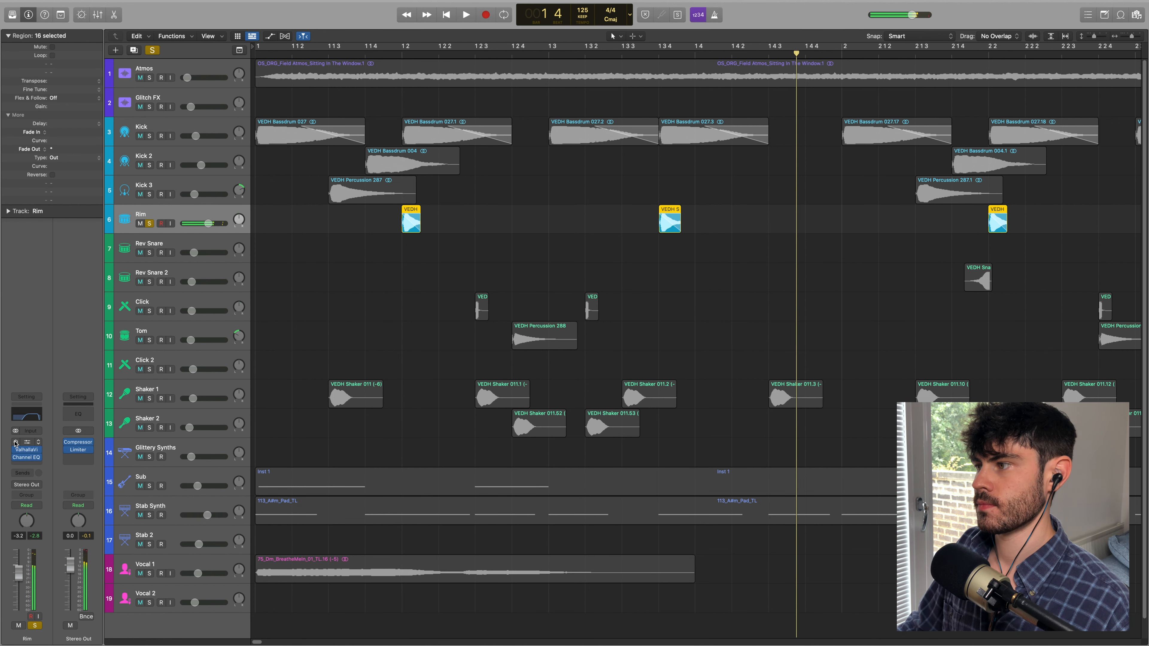
left_click(15, 442)
key("Return")
key("space")
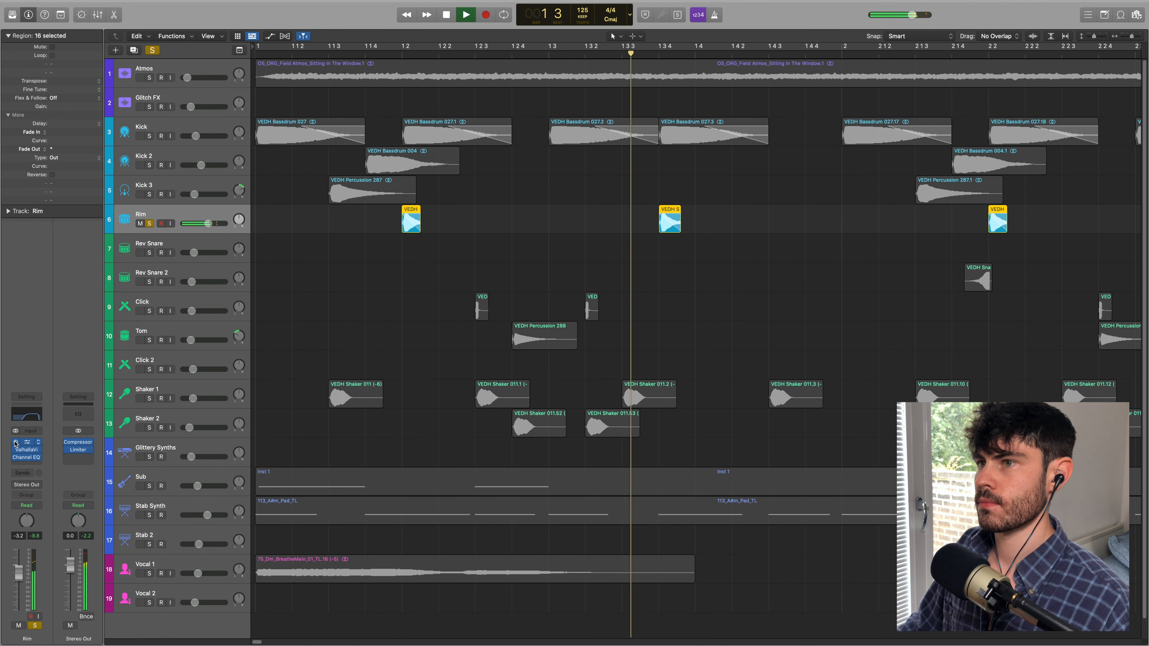
key("space")
left_click(15, 443)
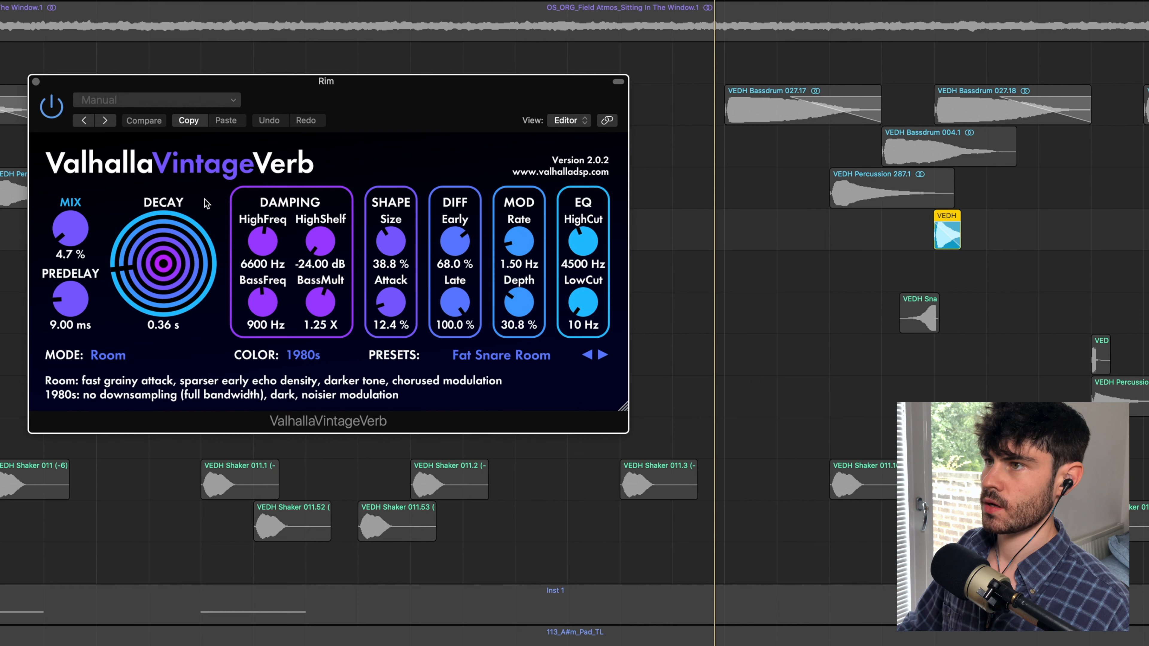
Examine Rim's ValhallaVintageVerb and compare its sound with the reverb bypassed, and inspect Rim's Channel EQ.
left_click_drag(518, 125, 640, 163)
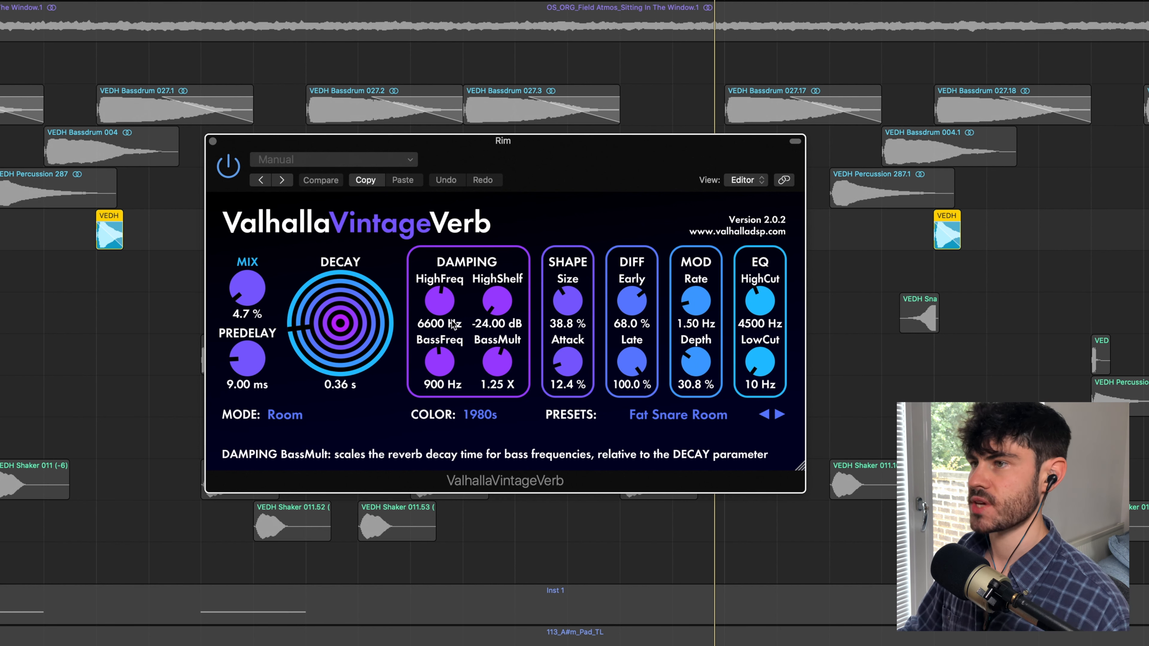
left_click(222, 167)
key("space")
left_click(221, 168)
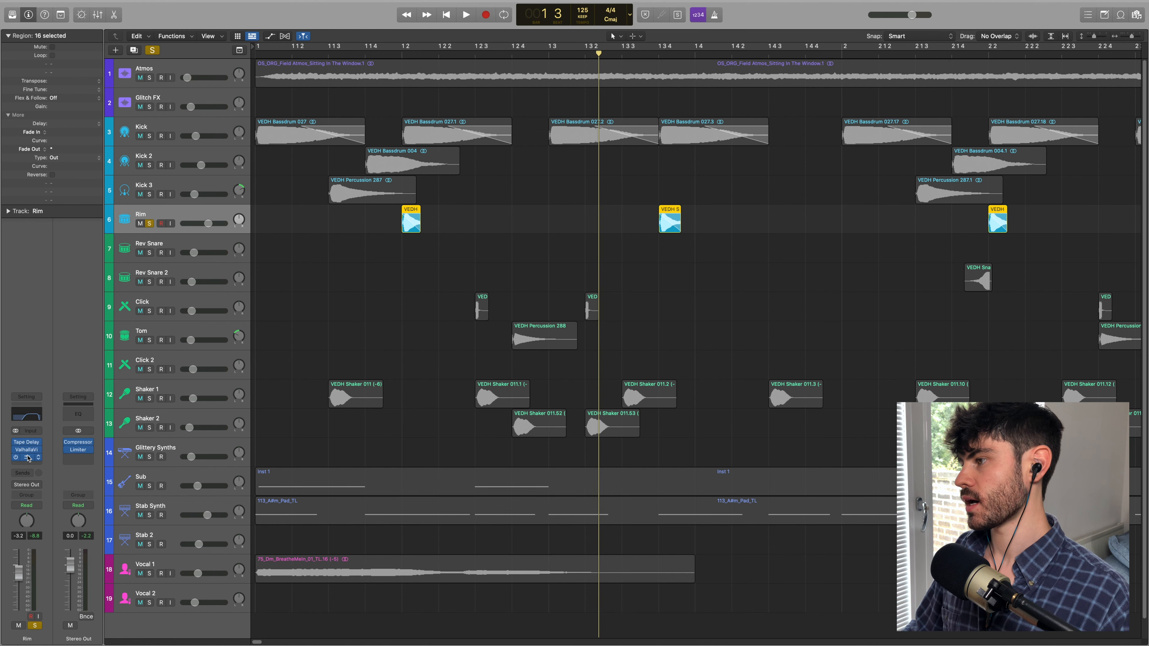
left_click(28, 458)
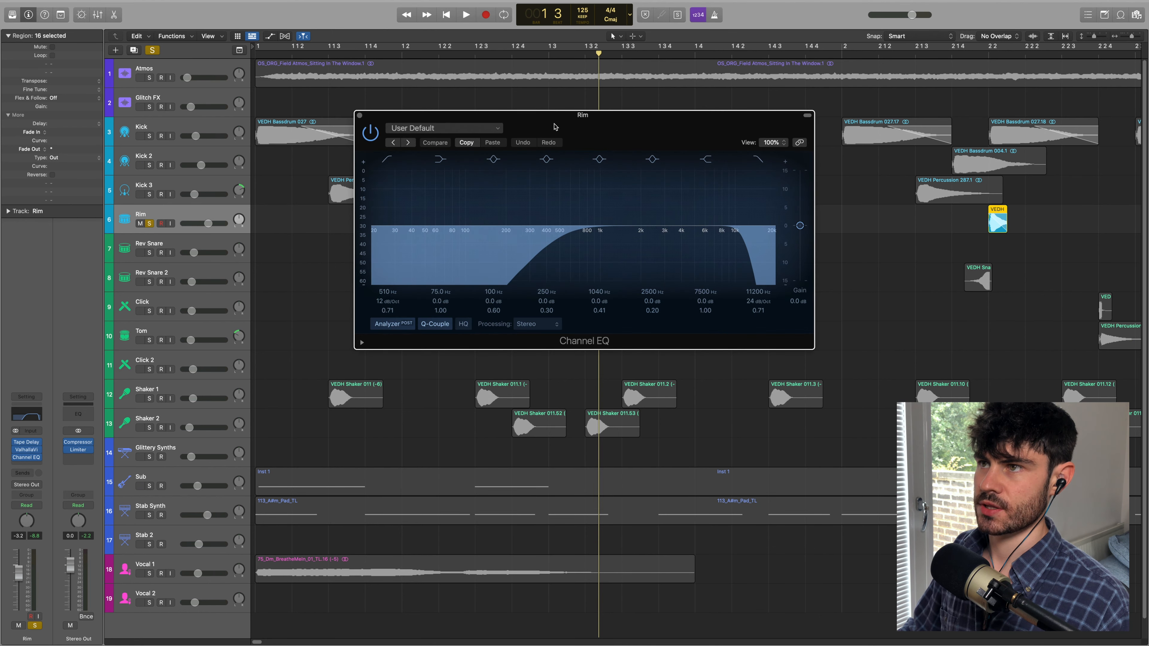
left_click_drag(557, 118, 553, 176)
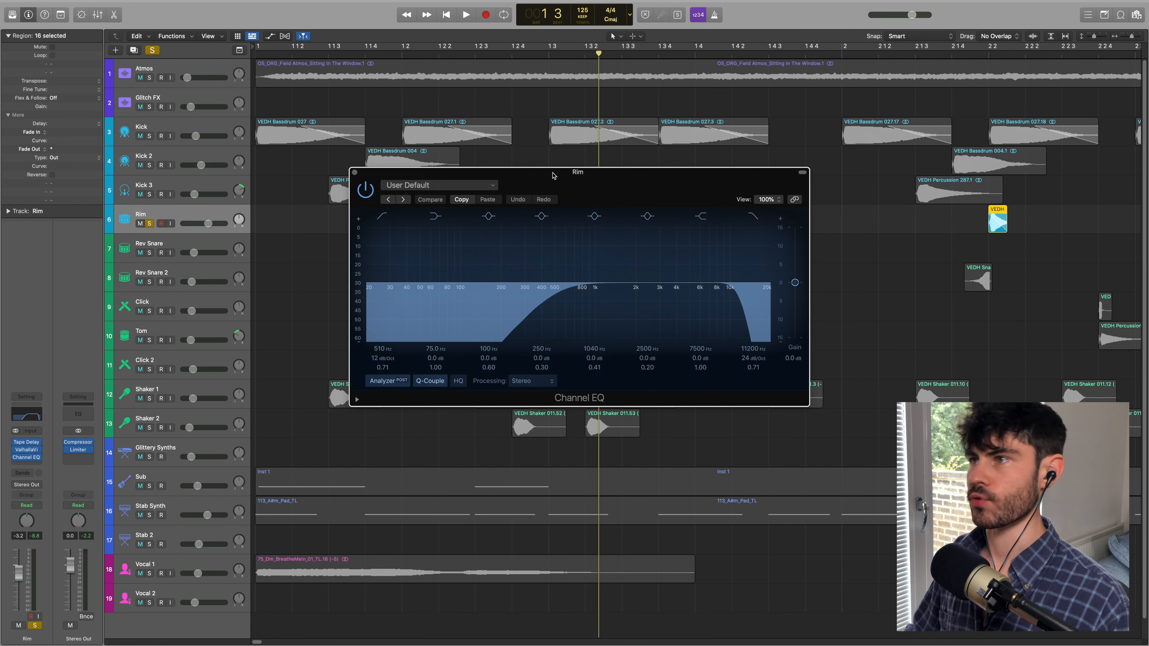
Solo all tracks from Rev Snare to Shaker 2, and audition them together from the start.
left_click(156, 248)
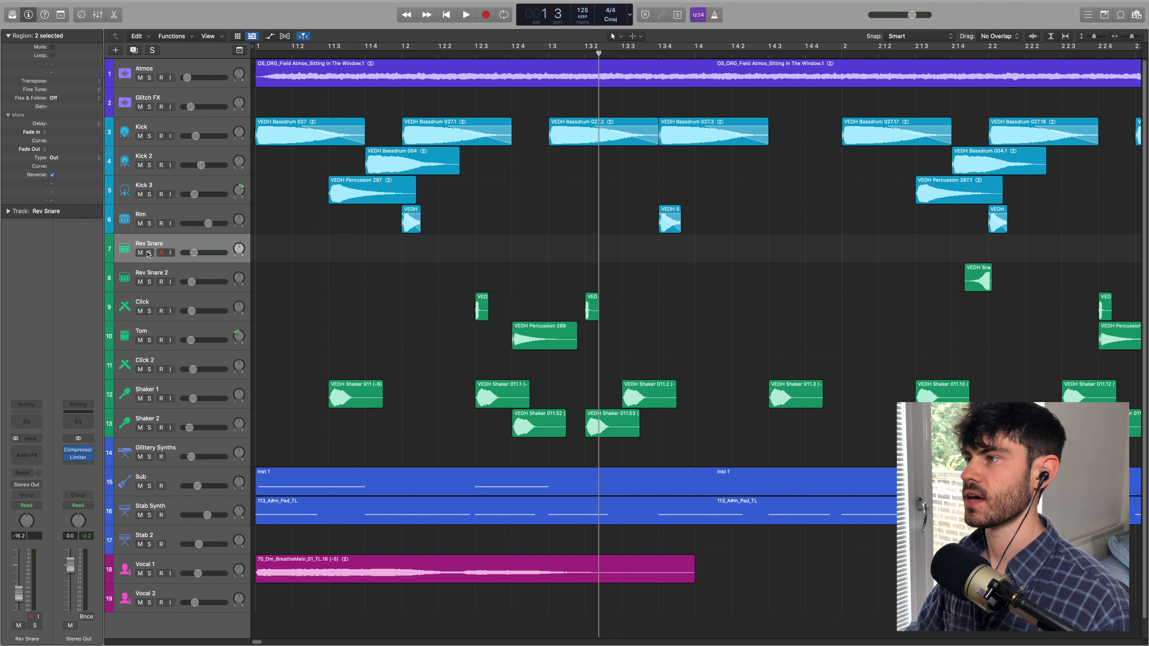
left_click_drag(149, 254, 149, 428)
key("Return")
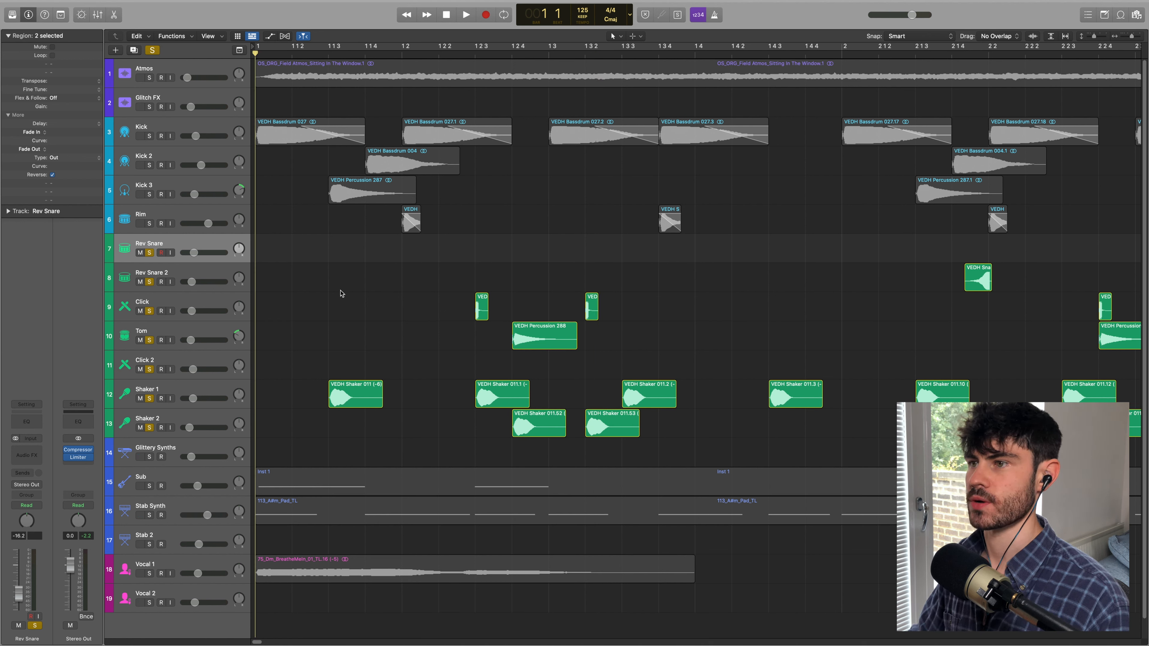
key("space")
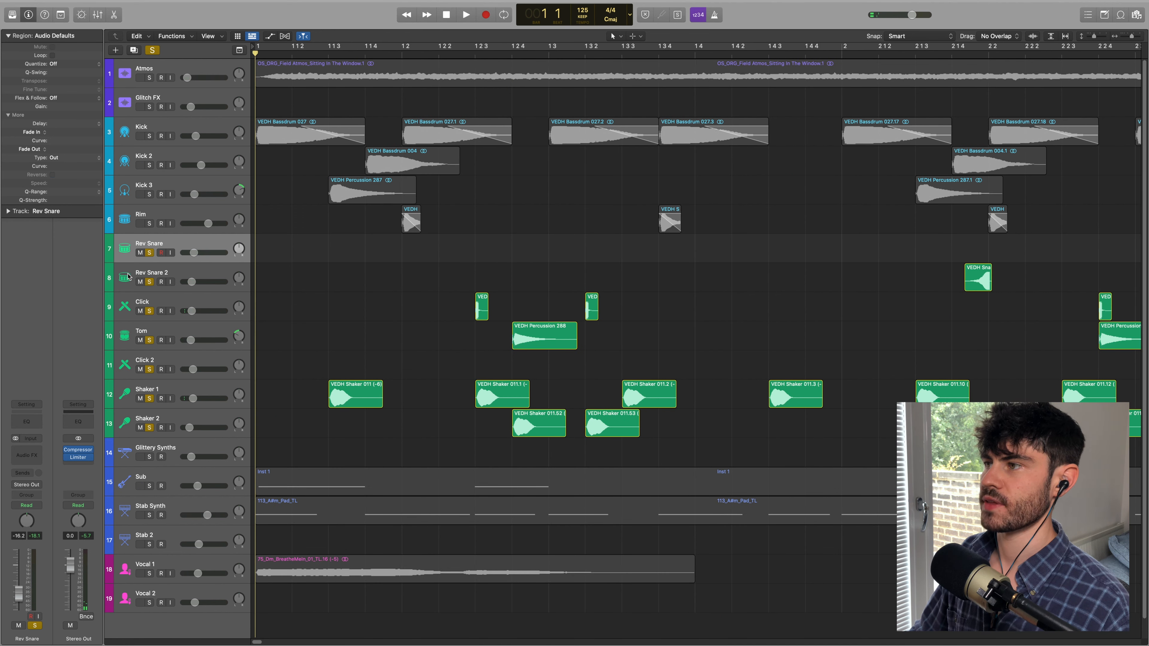
Limit the solo to the kicks, Rim and both reverse snares, and examine the Reverse option of the VEDH Snare 033.3 region.
left_click_drag(149, 310, 149, 427)
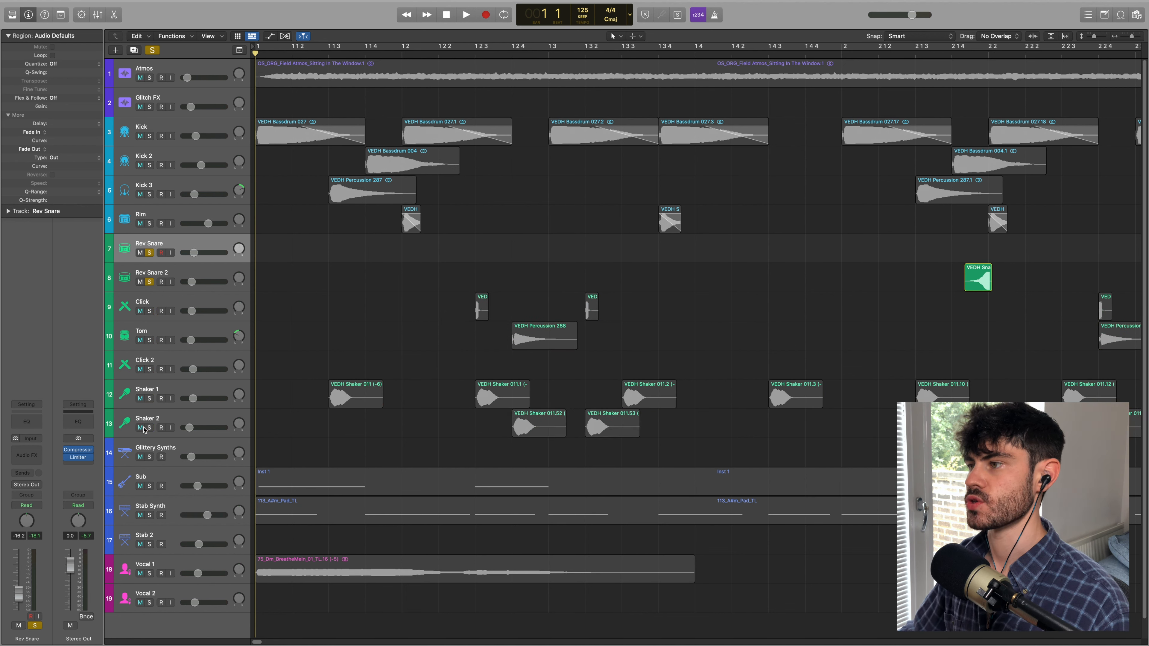
left_click_drag(151, 166, 150, 136)
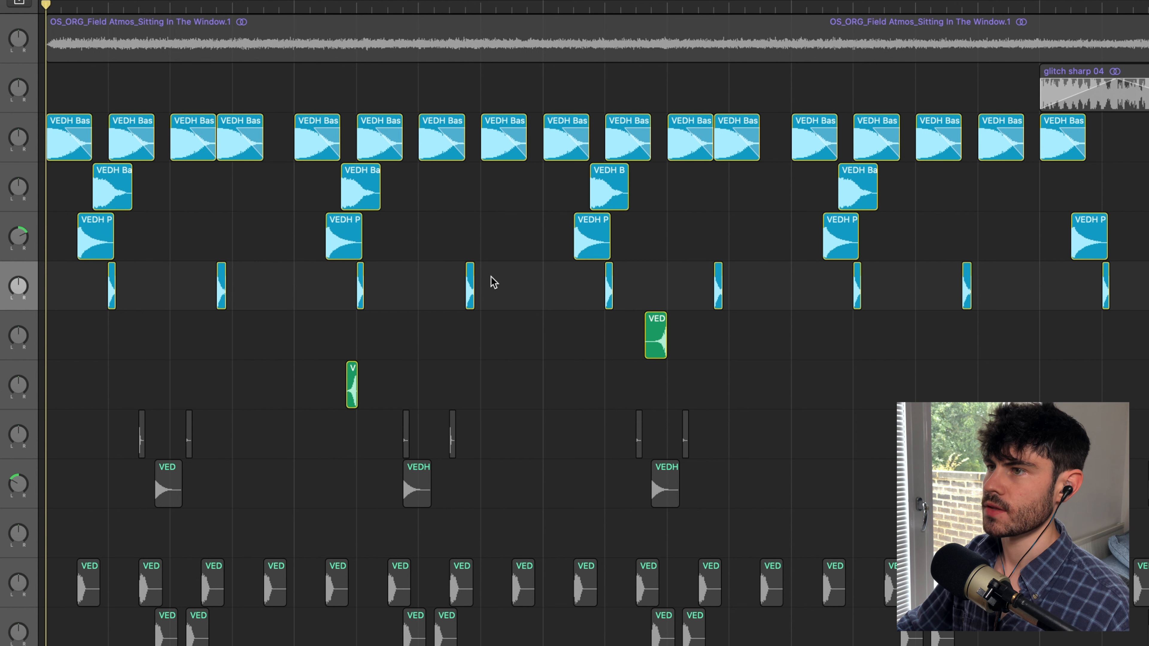
left_click(470, 273)
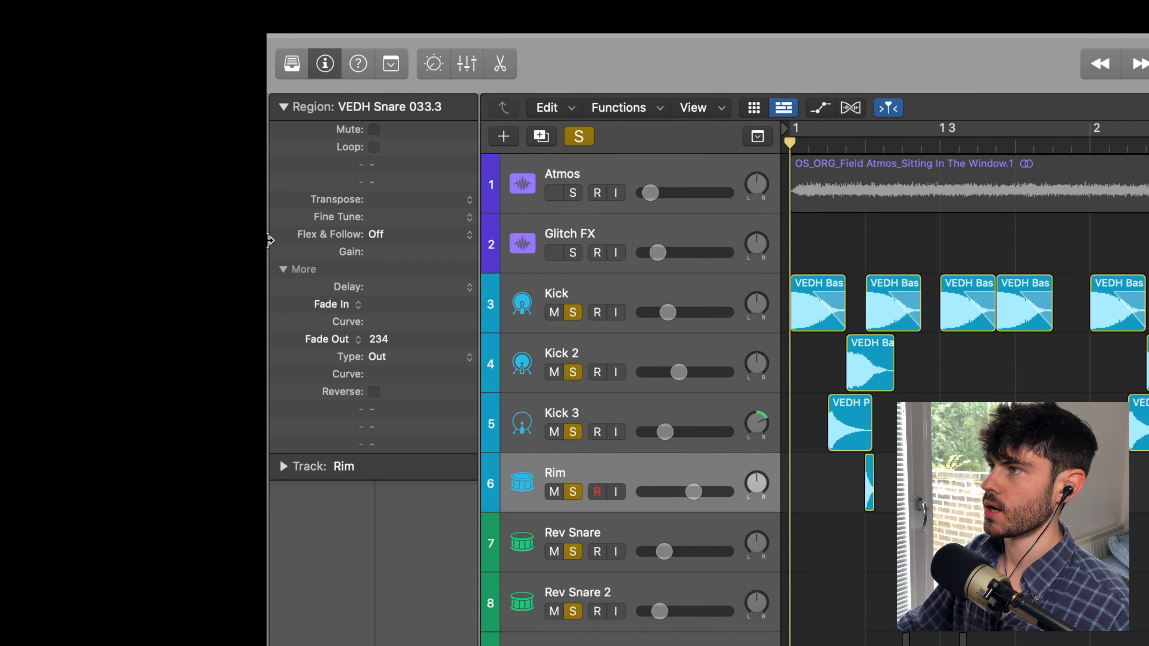
left_click(374, 391)
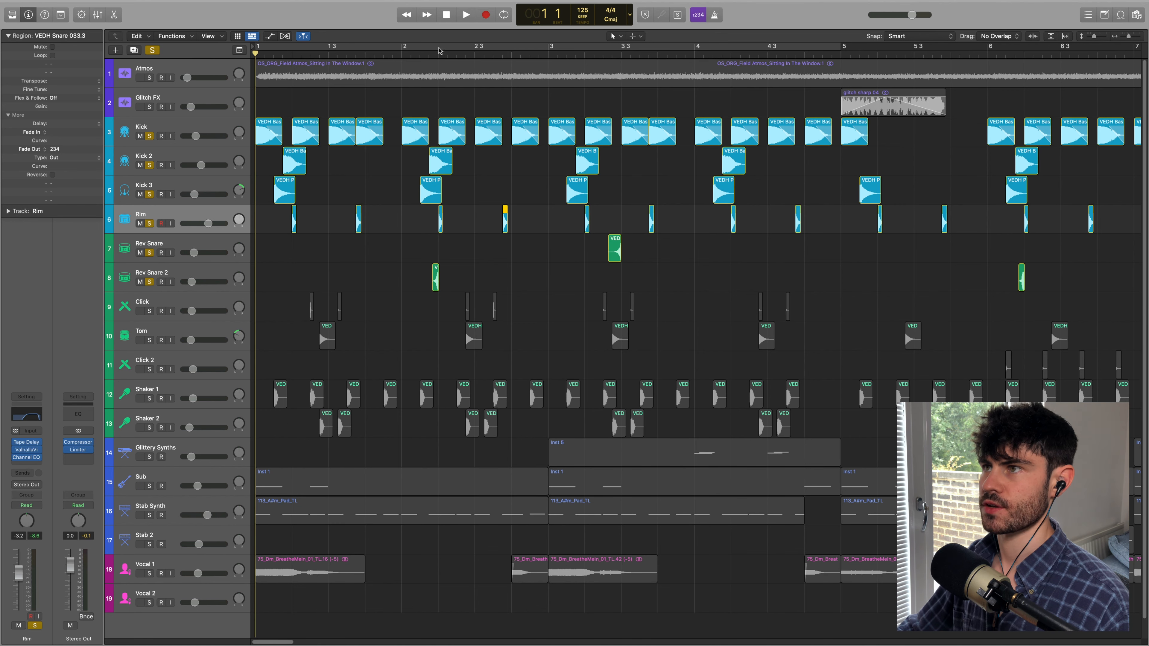
Play the soloed kicks, Rim and reverse snares from around bar 2, and select the Rev Snare track.
double_click(428, 54)
key("space")
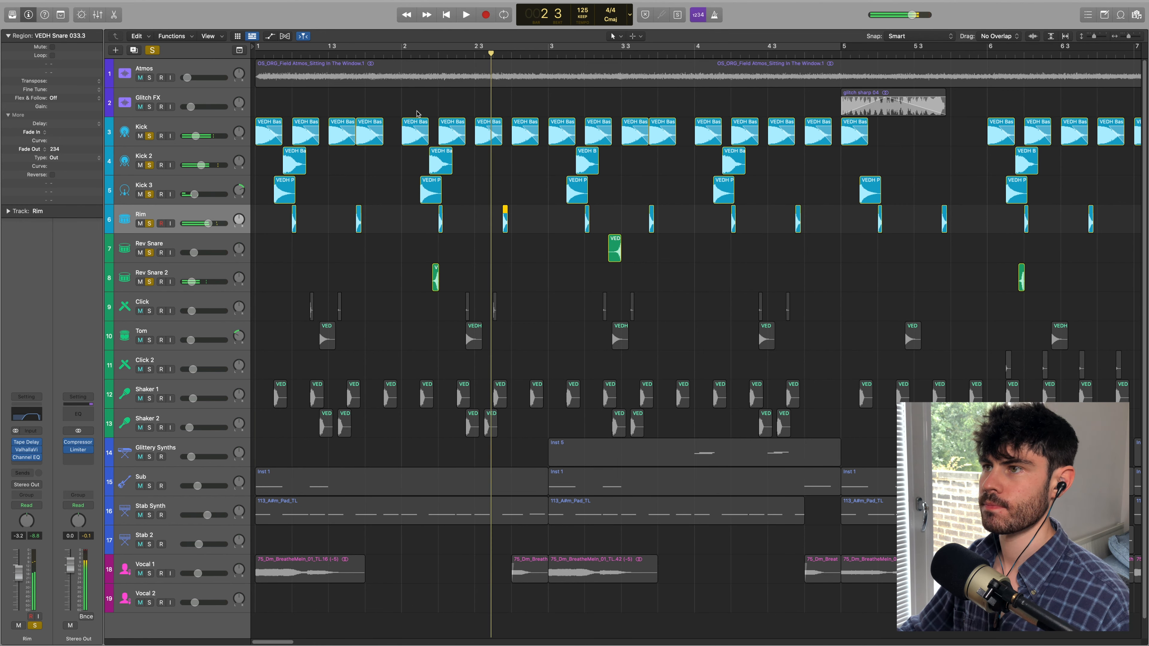
key("Down")
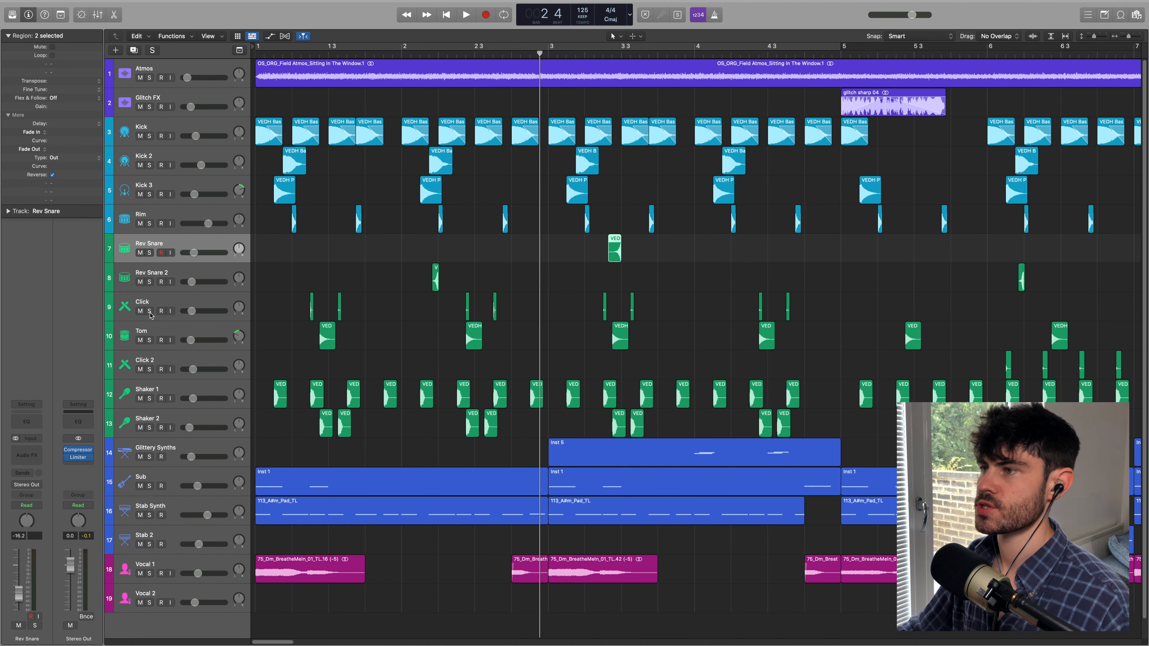
Audition the Click track in solo from the start of the project, and select the track.
left_click(149, 311)
key("Return")
key("space")
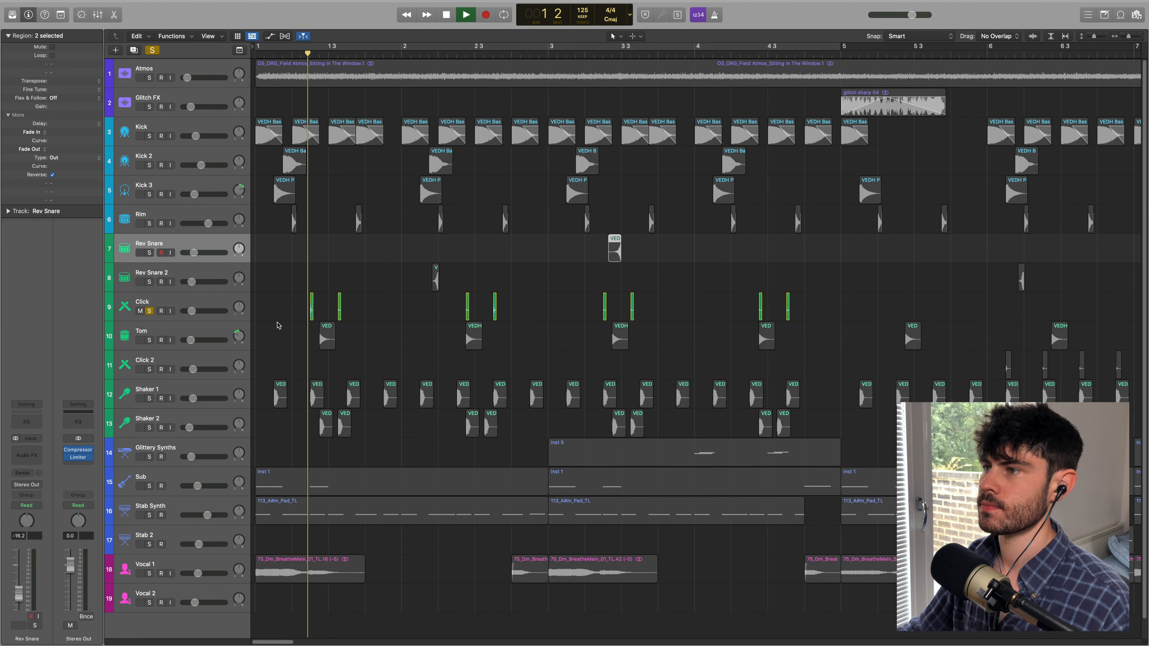
left_click(285, 318)
key("space")
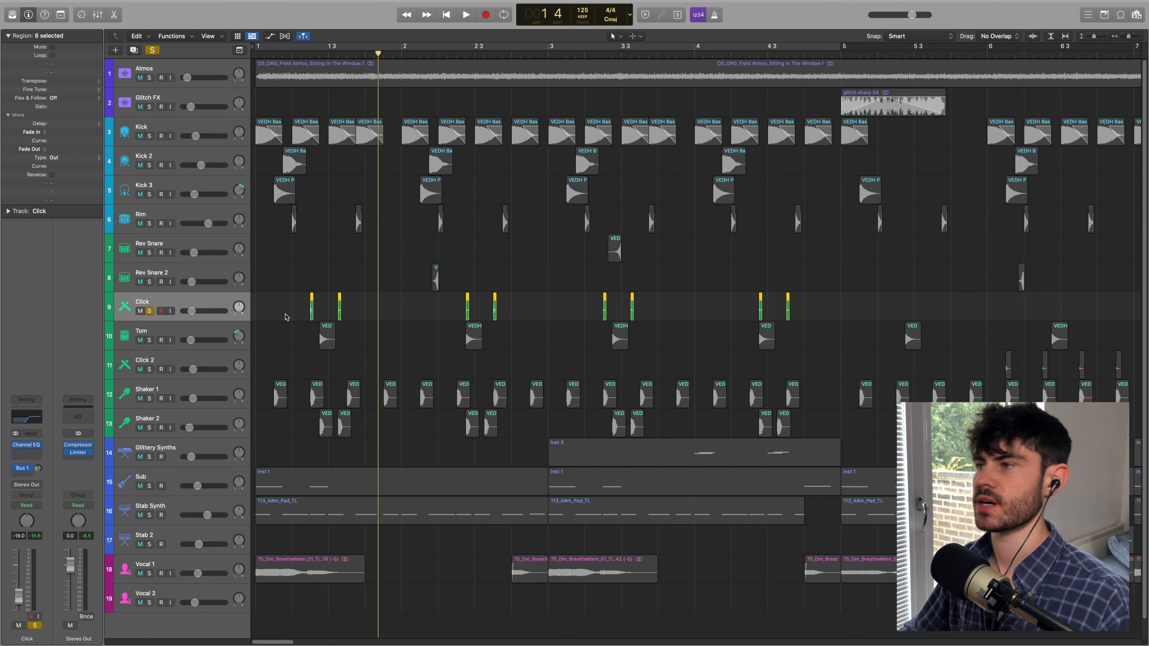
Examine Click's Channel EQ and the ValhallaVintageVerb on the Verb channel fed by its Bus 1 send.
left_click(26, 446)
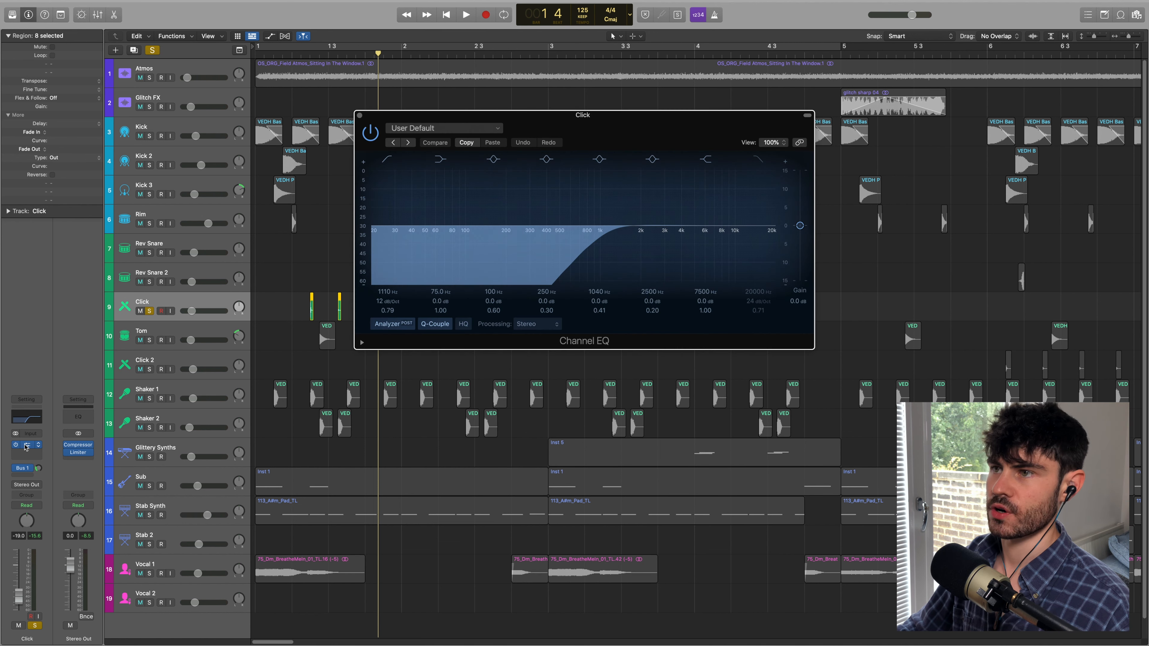
left_click(24, 472)
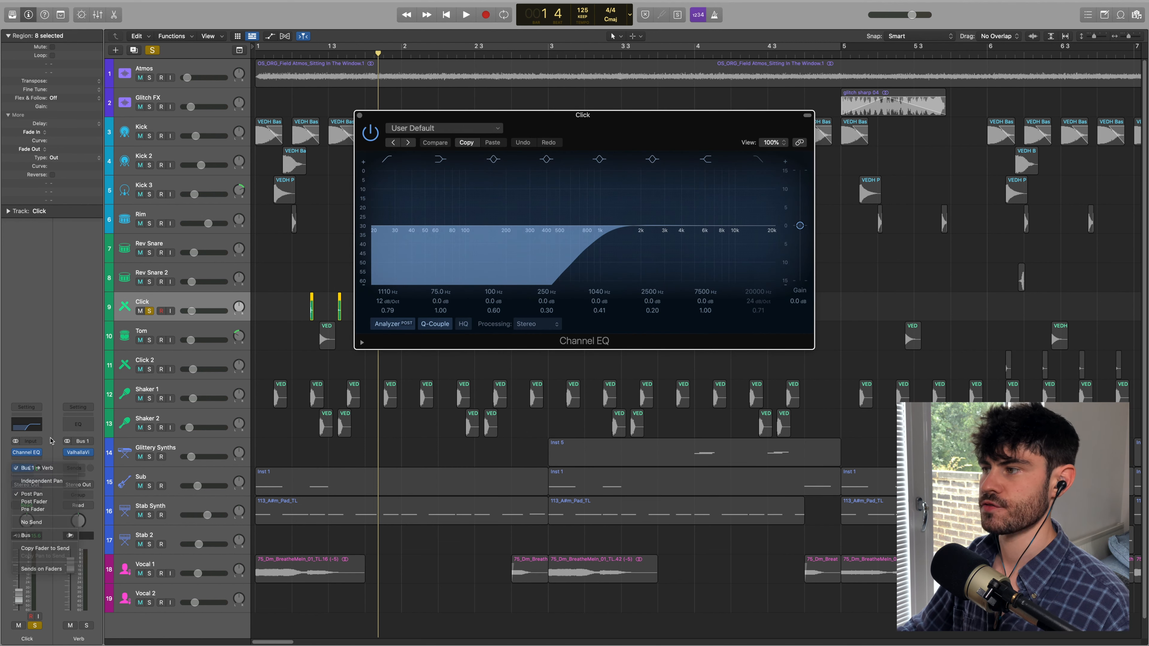
left_click(84, 454)
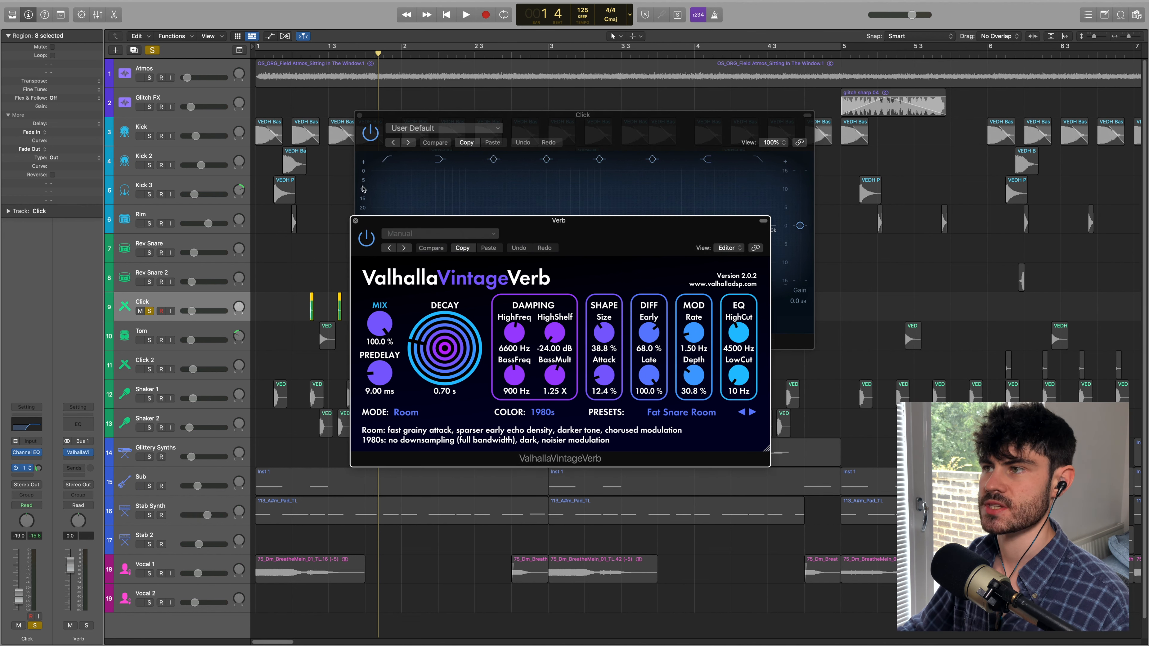
left_click(355, 222)
left_click(360, 116)
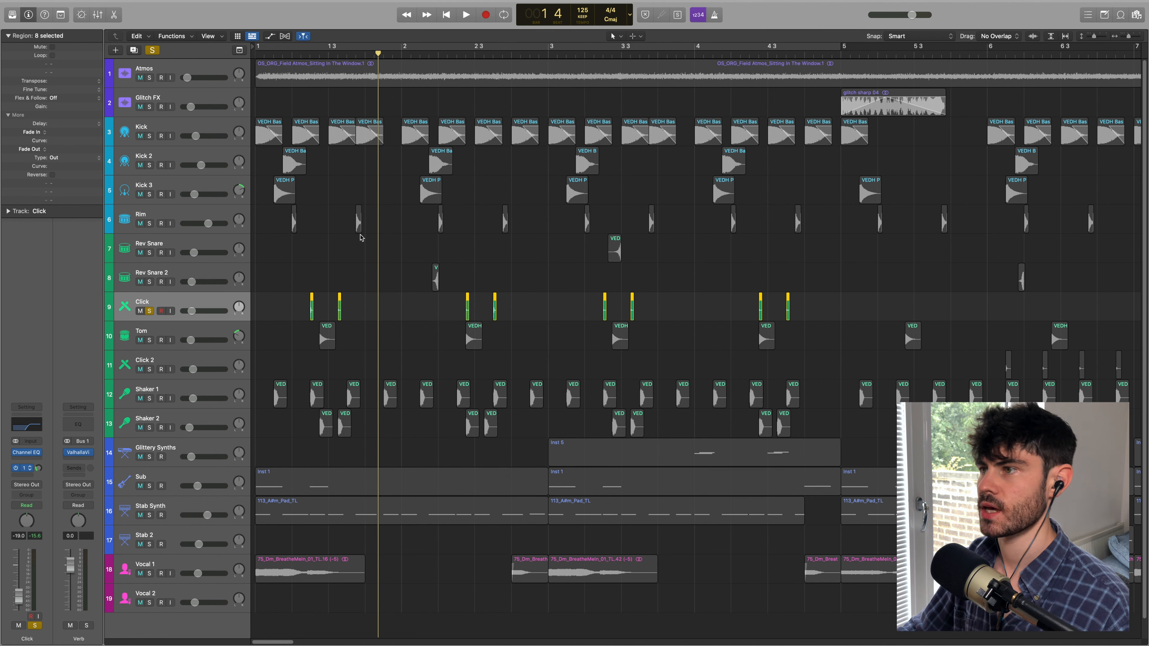
Add Kick, Kick 2 and Kick 3 to the soloed Click track, and play them together from the start.
key("Return")
left_click(153, 128)
left_click(149, 136)
left_click(149, 165)
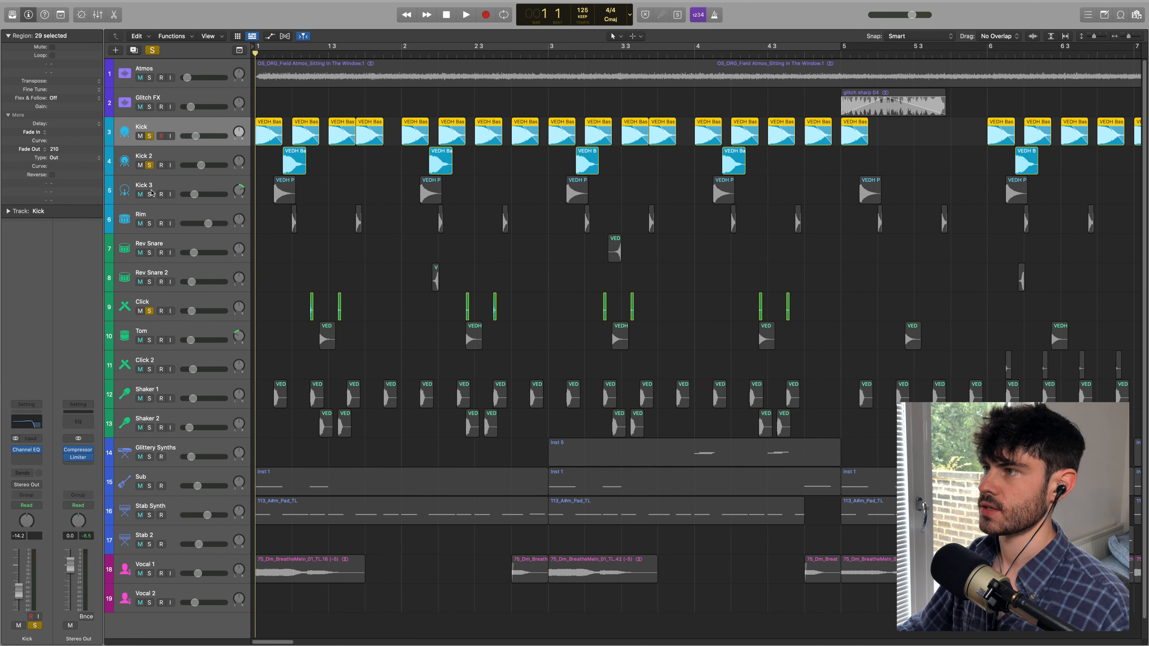
left_click(150, 194)
key("space")
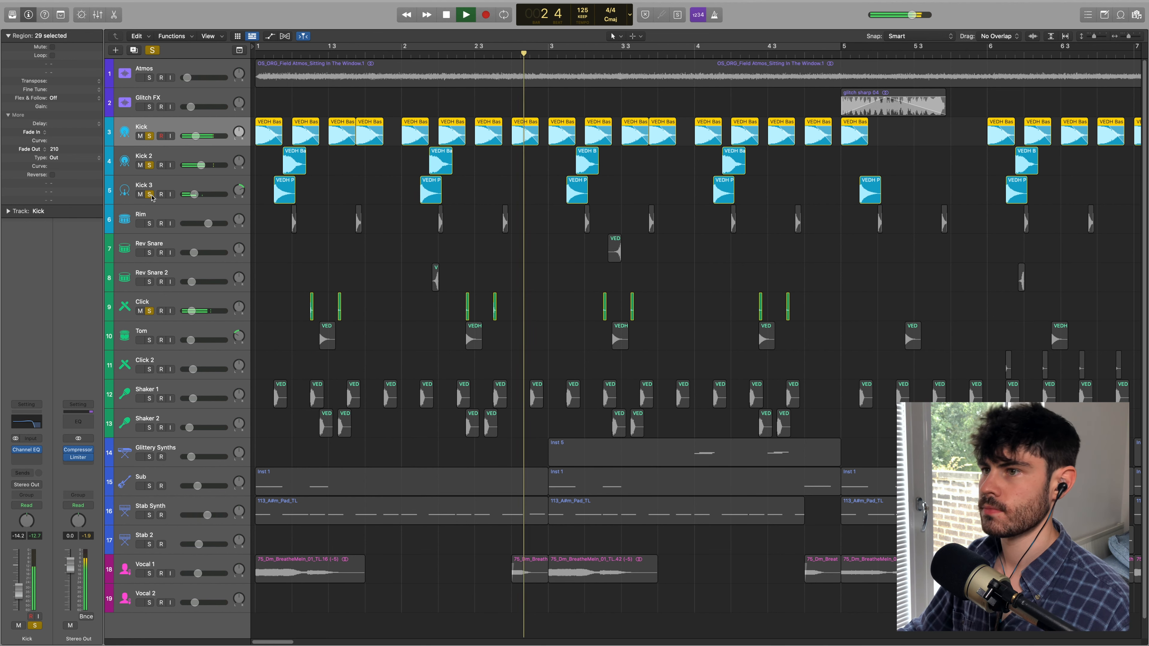
Solo the Tom track in place of the click and kicks, and examine its Channel EQ and Bus 1 send.
key("space")
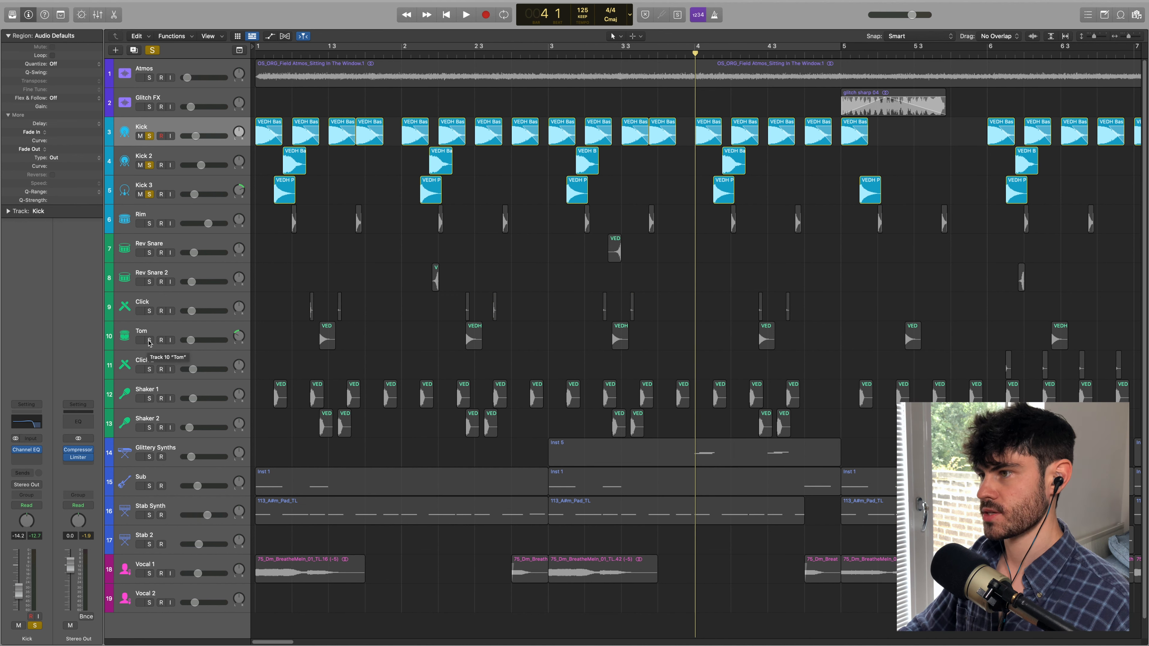
left_click(149, 340)
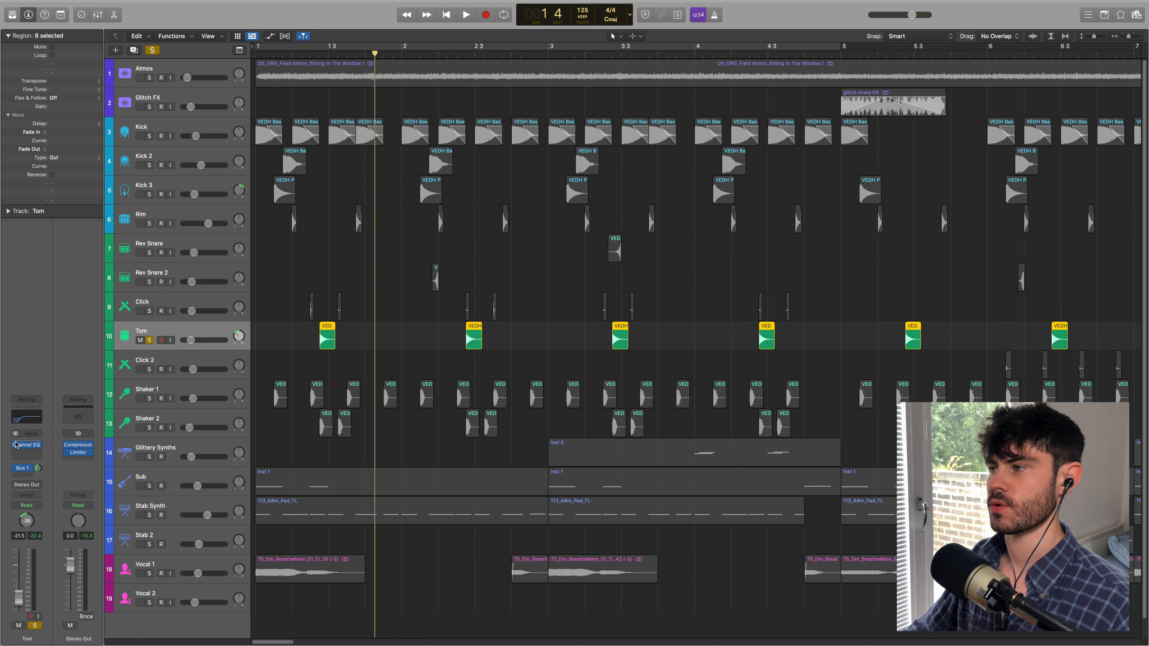
left_click(28, 445)
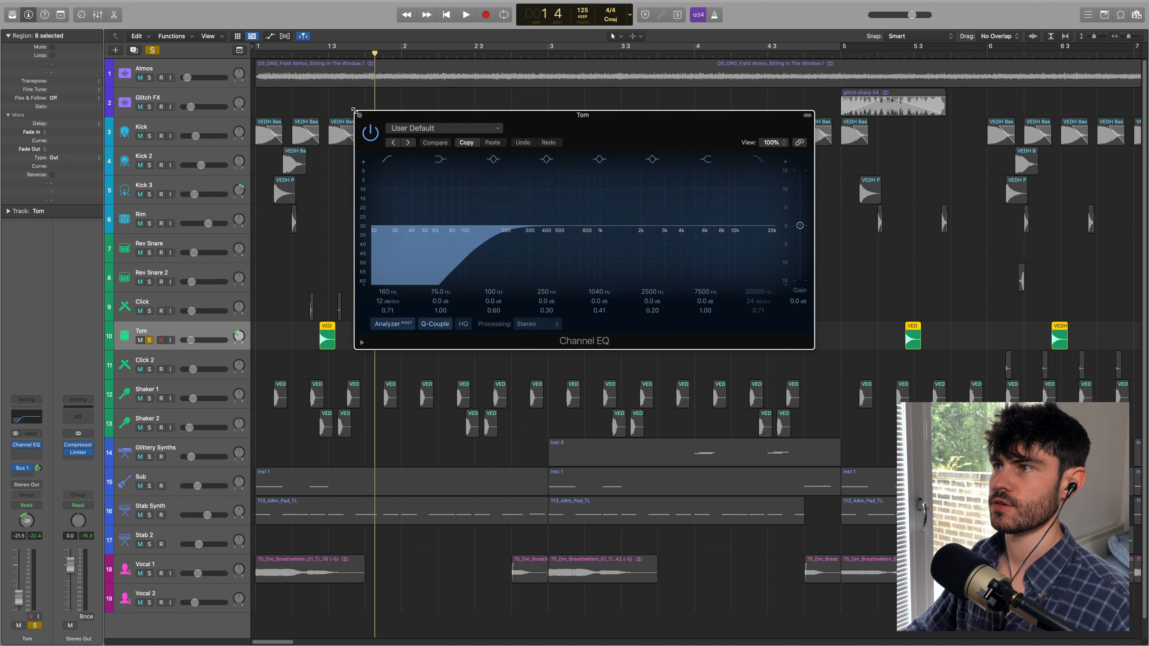
left_click(359, 116)
left_click(22, 468)
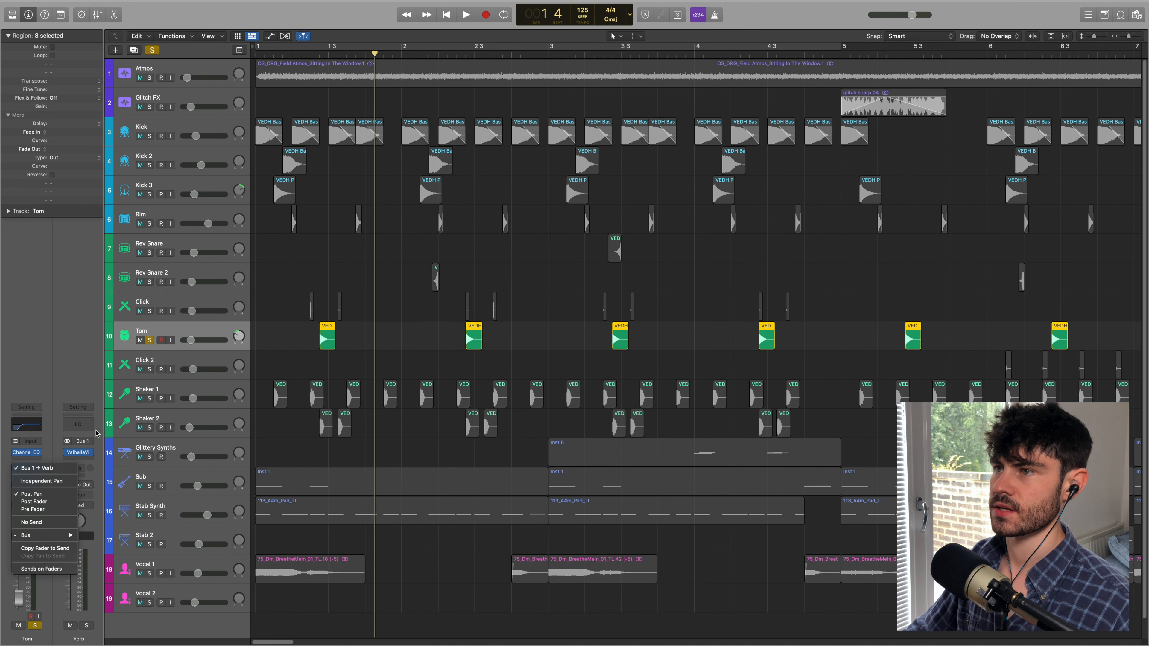
left_click(224, 313)
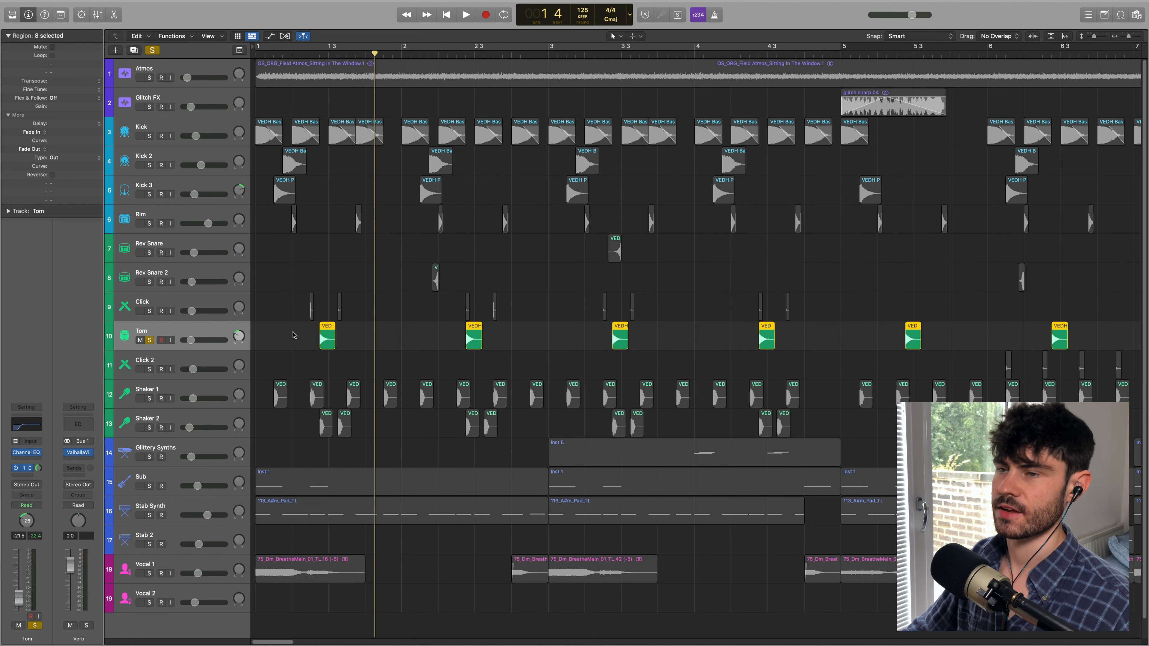
Audition the Click 2 track in solo over the second half of the arrangement, and clear its solo during playback.
left_click(262, 365)
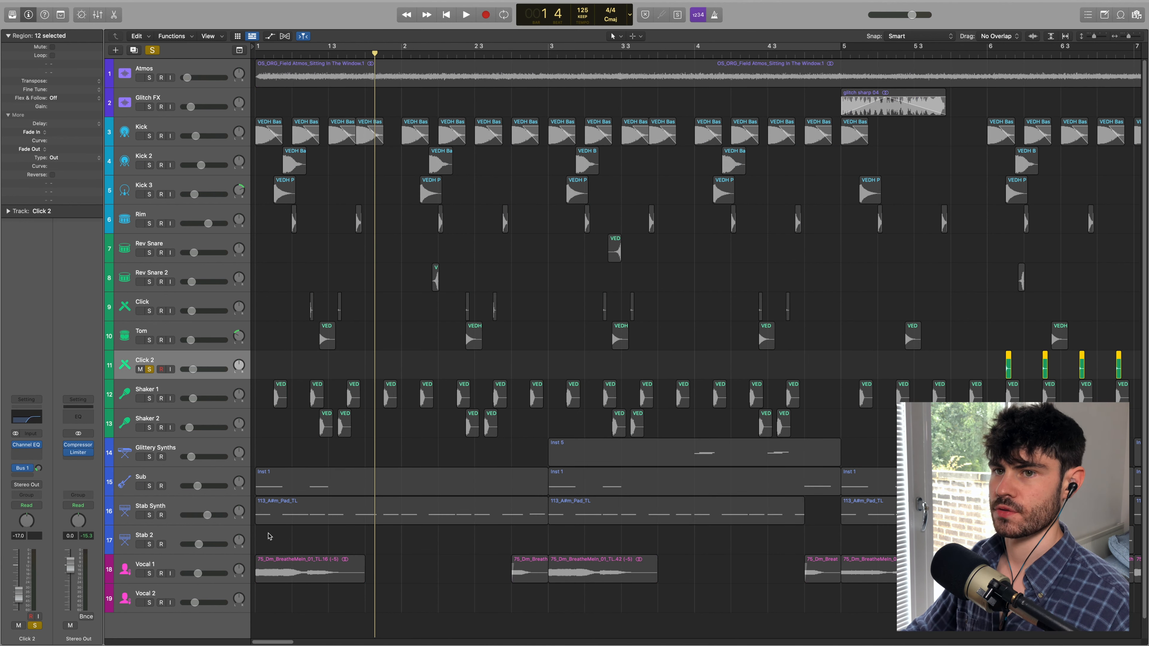
left_click_drag(270, 641, 300, 642)
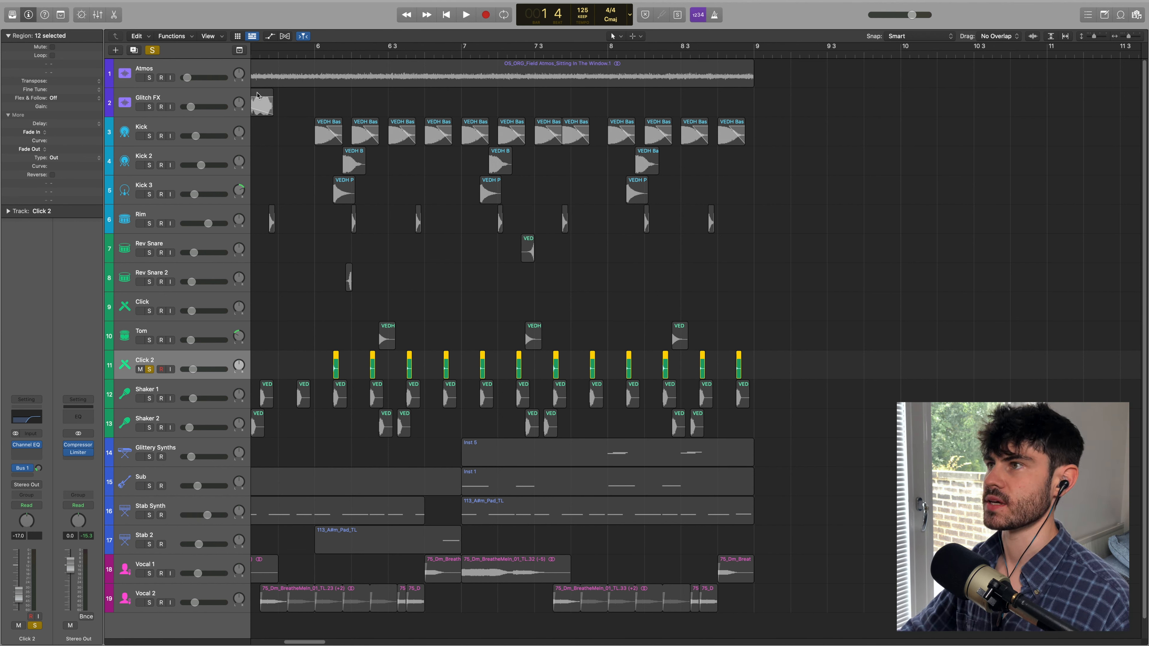
key("space")
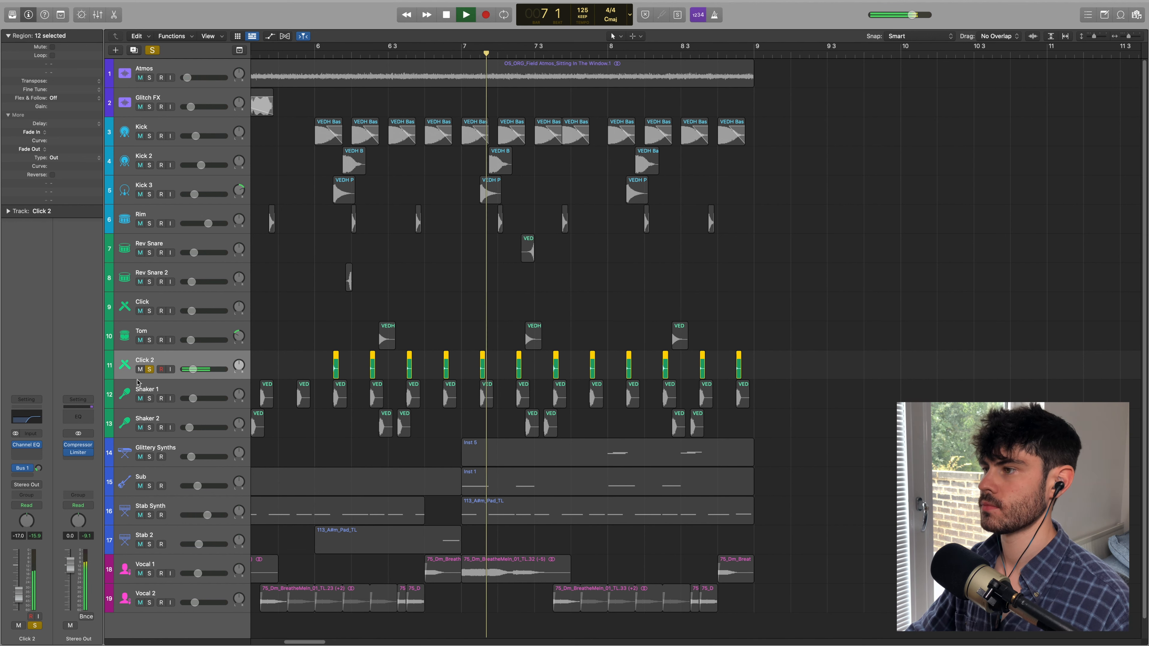
left_click(149, 369)
key("space")
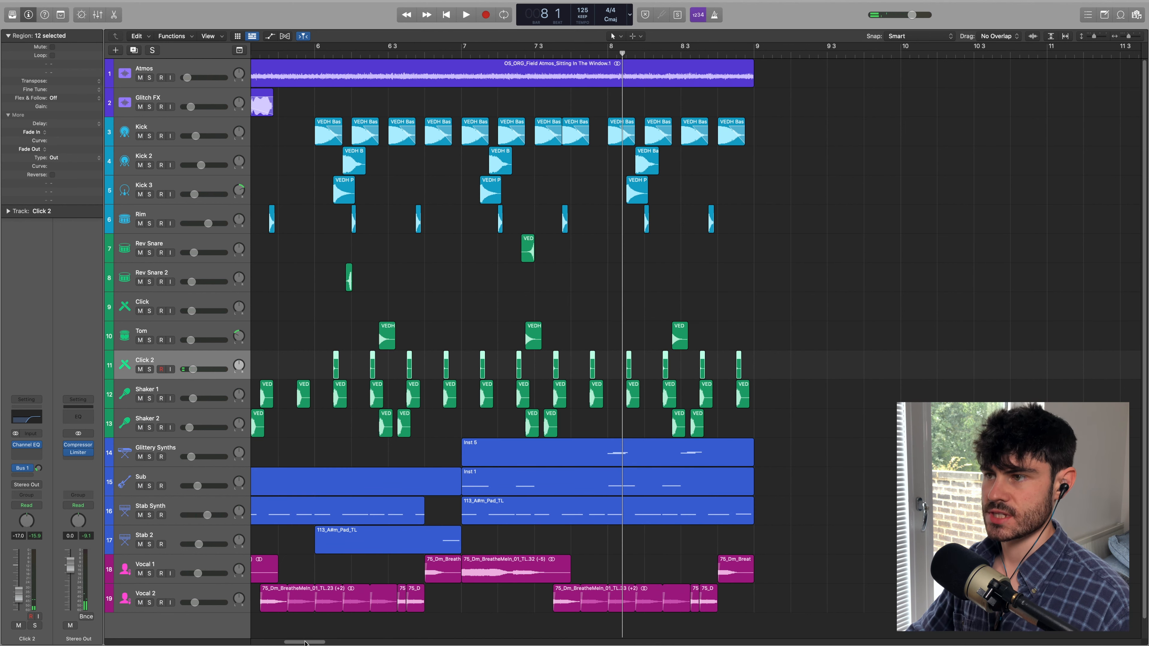
Play the full mix from around the middle of bar 4 to bar 8.
scroll(363, 140, "left", 10)
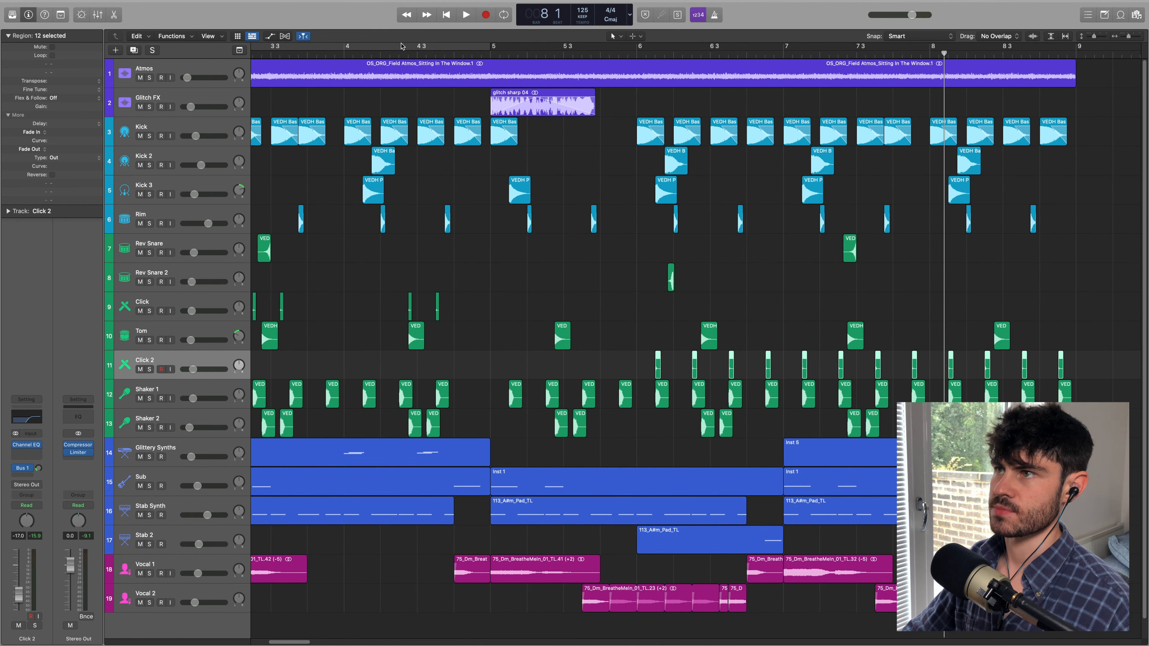
left_click(401, 48)
key("space")
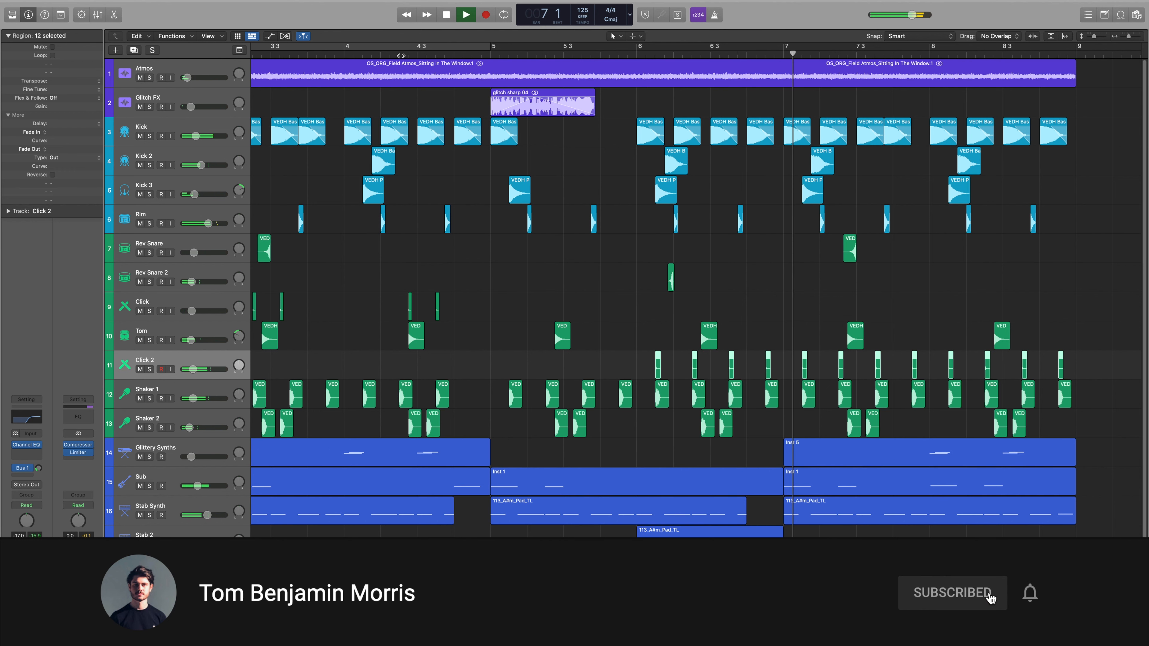
key("space")
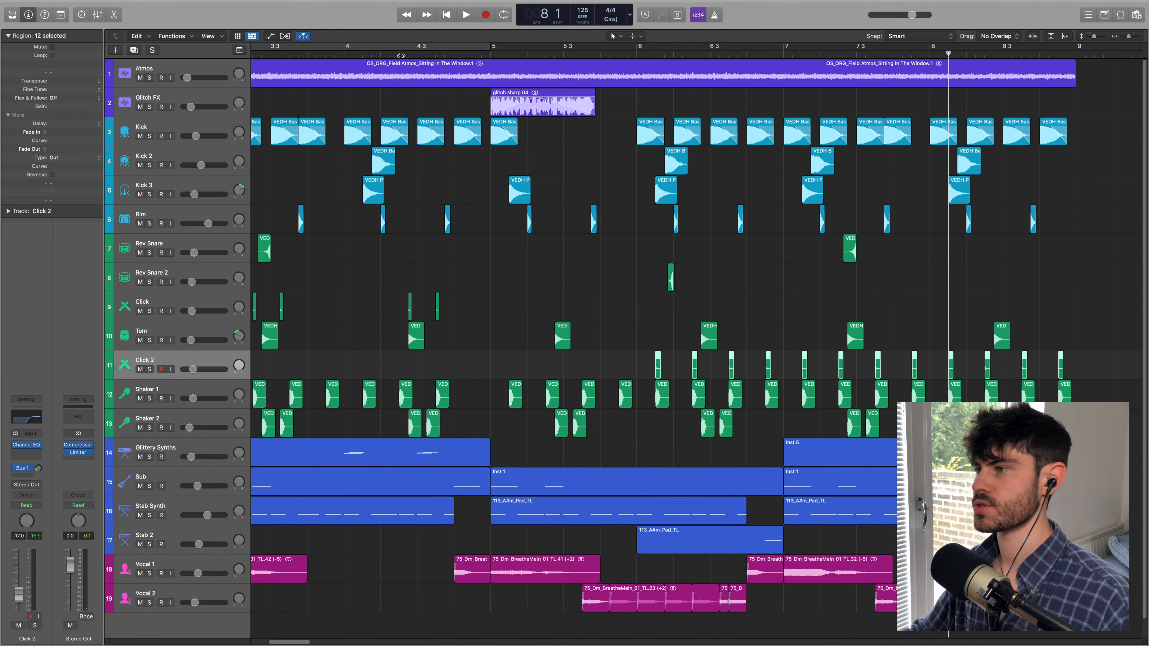
Solo Shaker 1 and Shaker 2, and play them together from the start of the project.
key("Return")
left_click(144, 395)
left_click(149, 398)
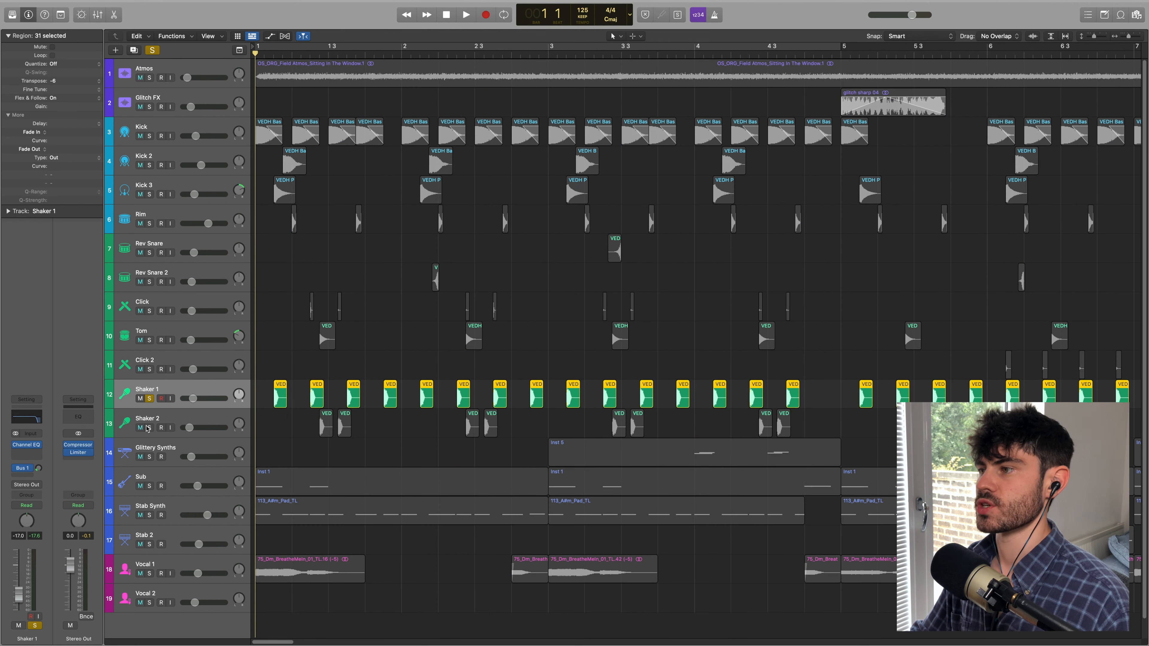
left_click(149, 428)
key("space")
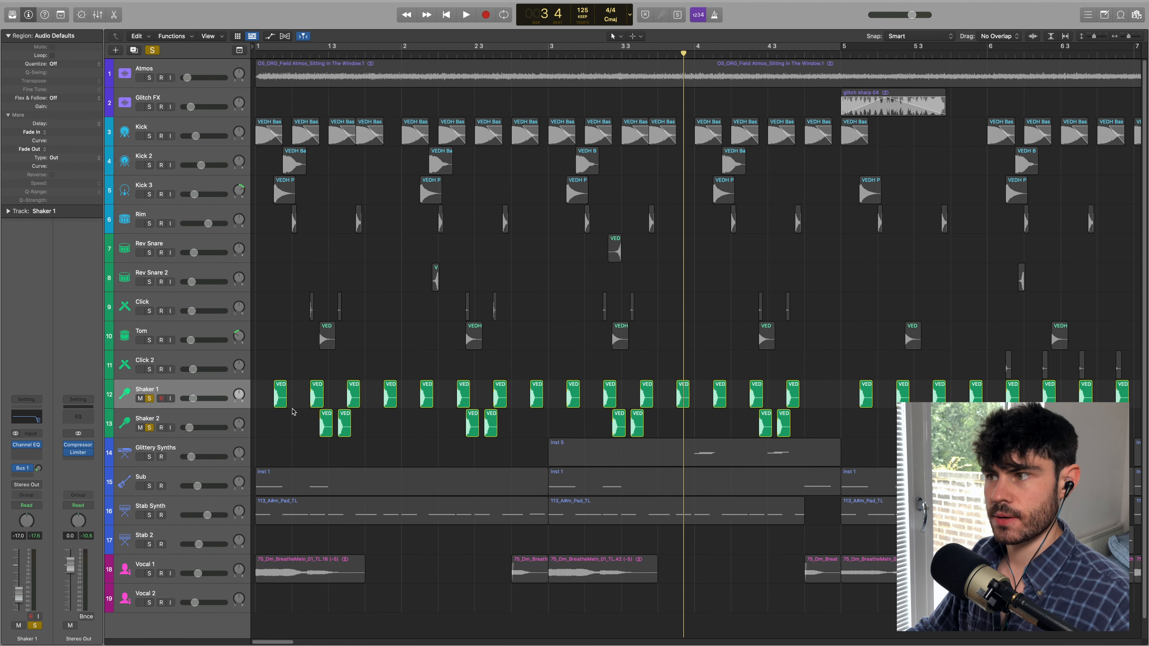
Examine the Channel EQ on Shaker 1 and the SimpleDly effect on Shaker 2.
left_click(155, 411)
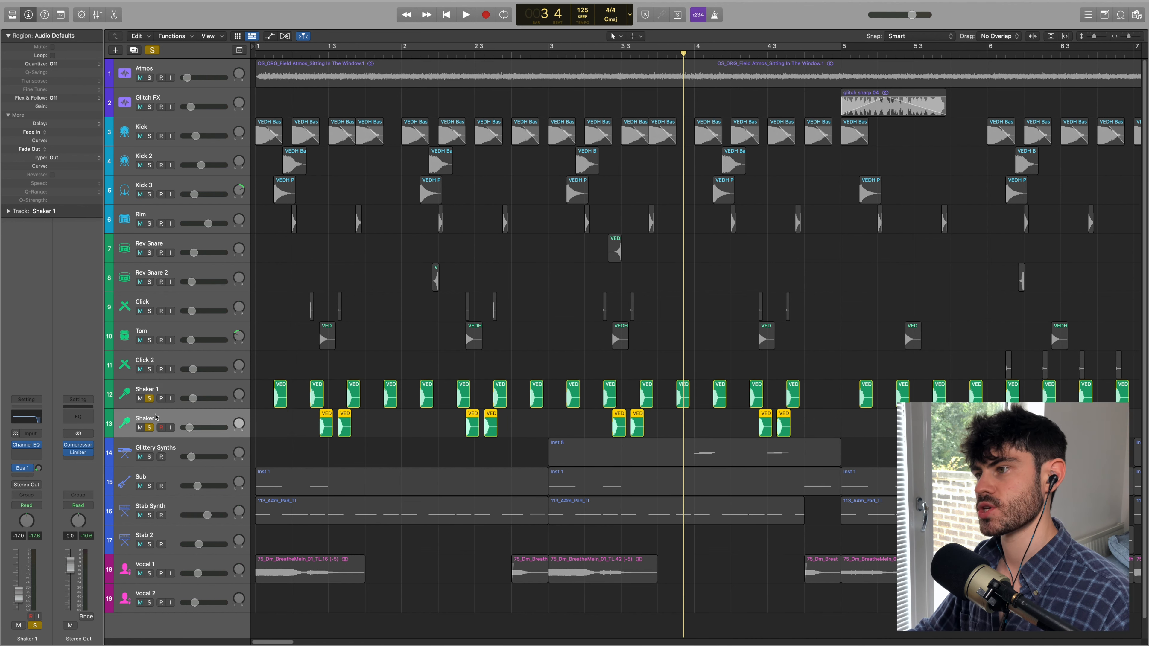
left_click(161, 392)
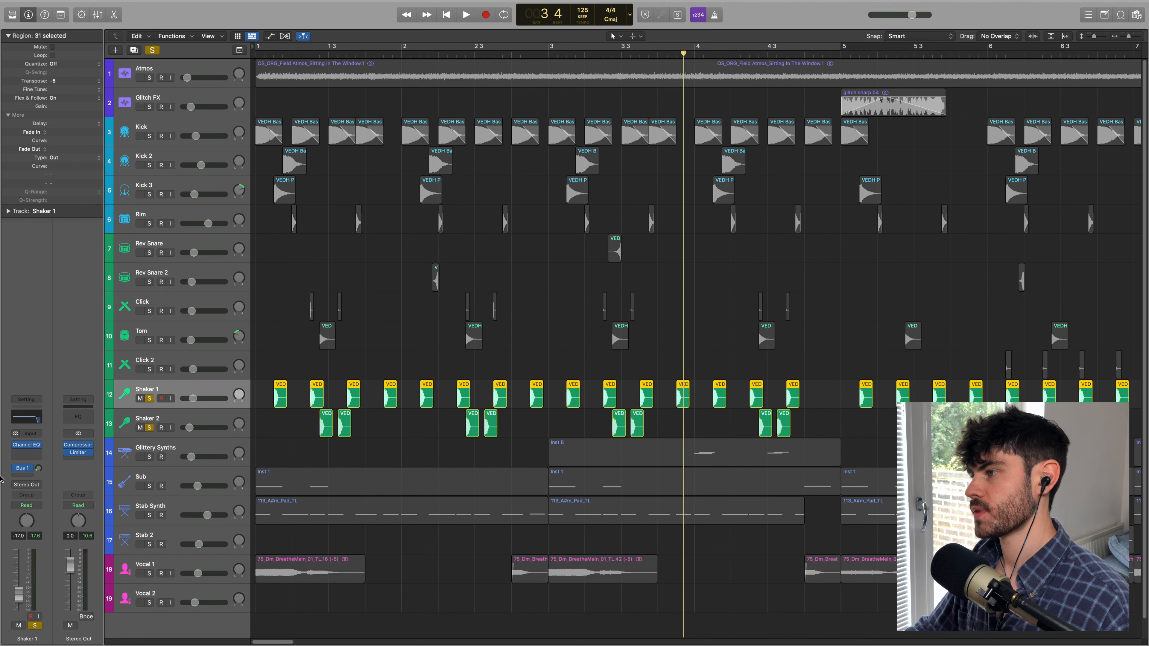
left_click(26, 445)
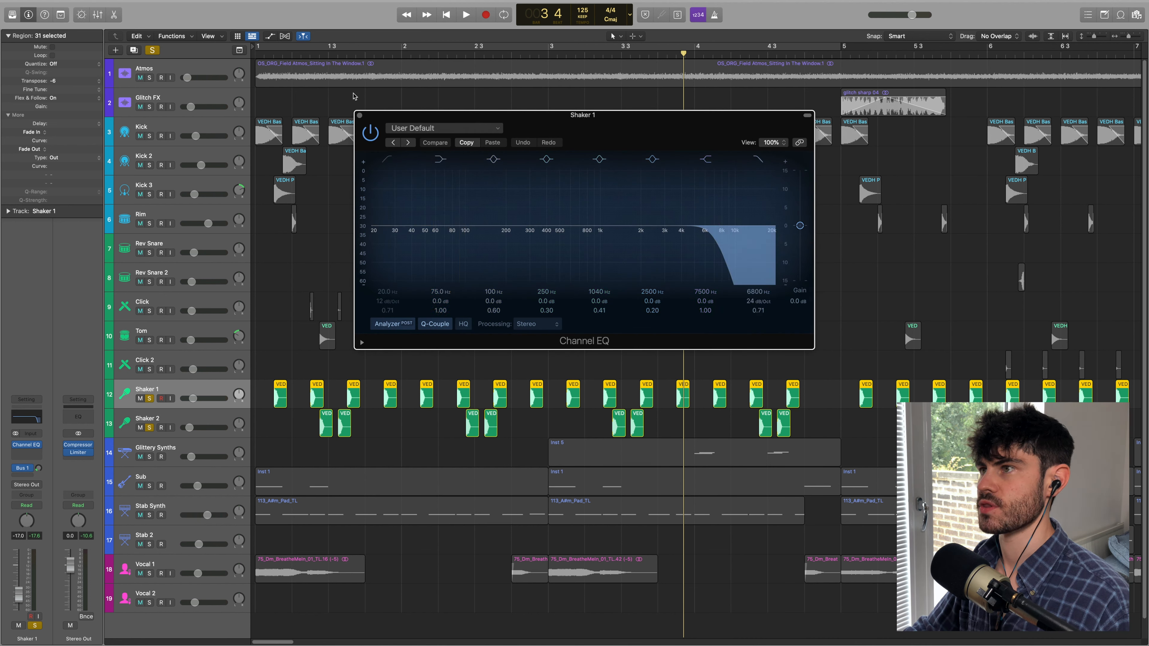
left_click(359, 116)
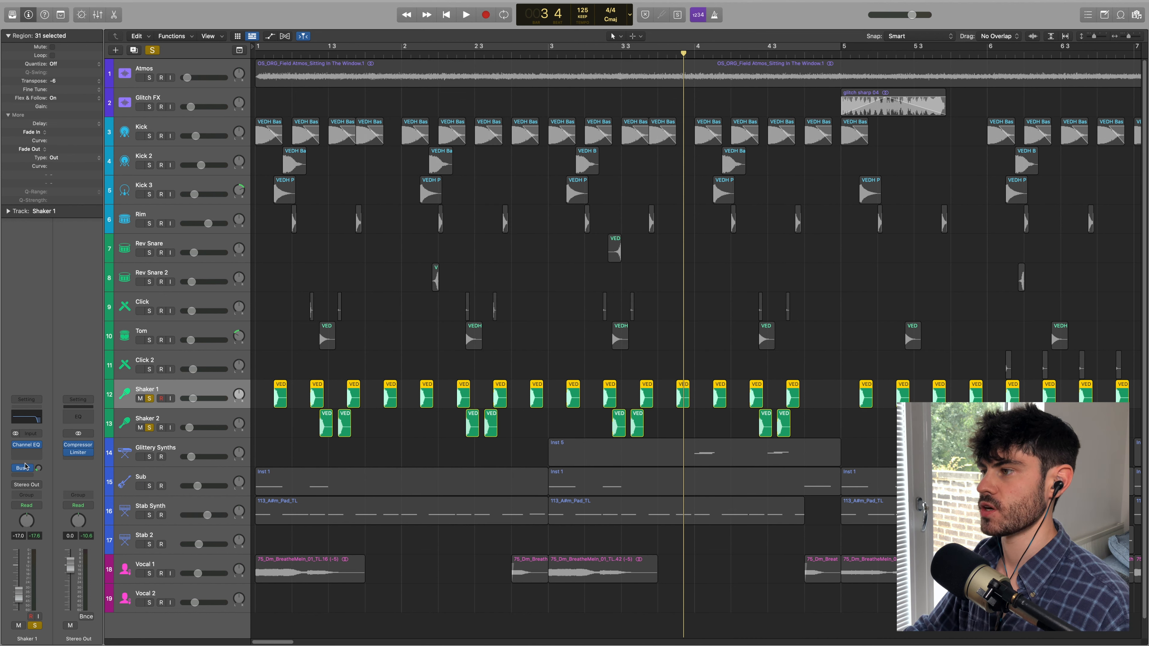
left_click(170, 419)
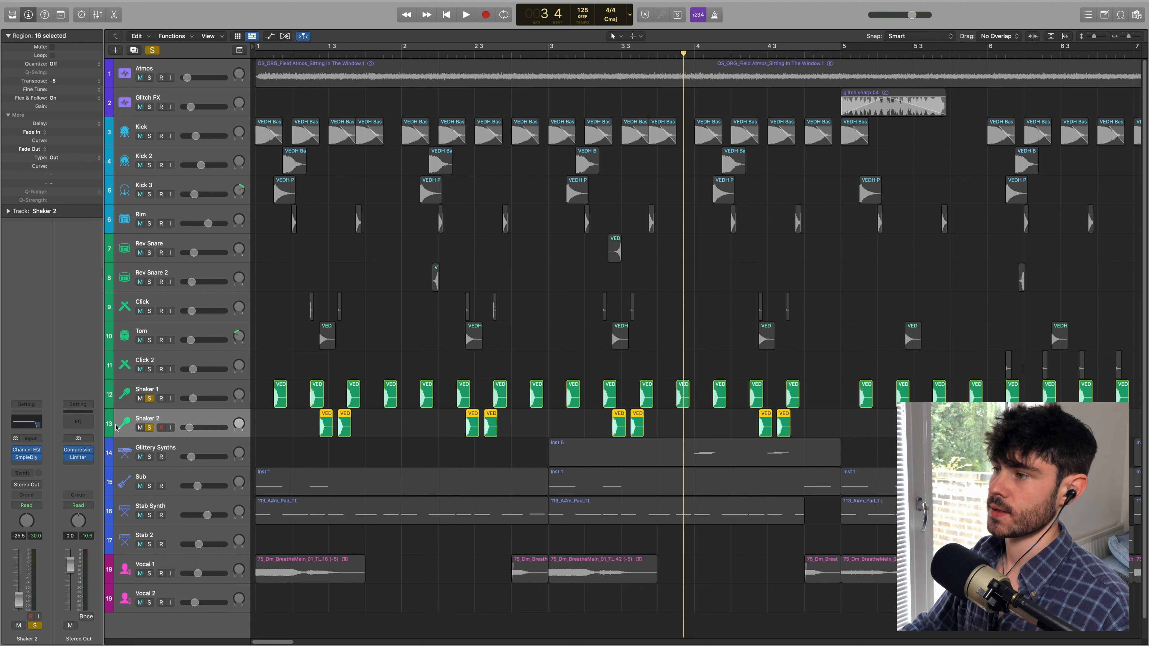
left_click(27, 457)
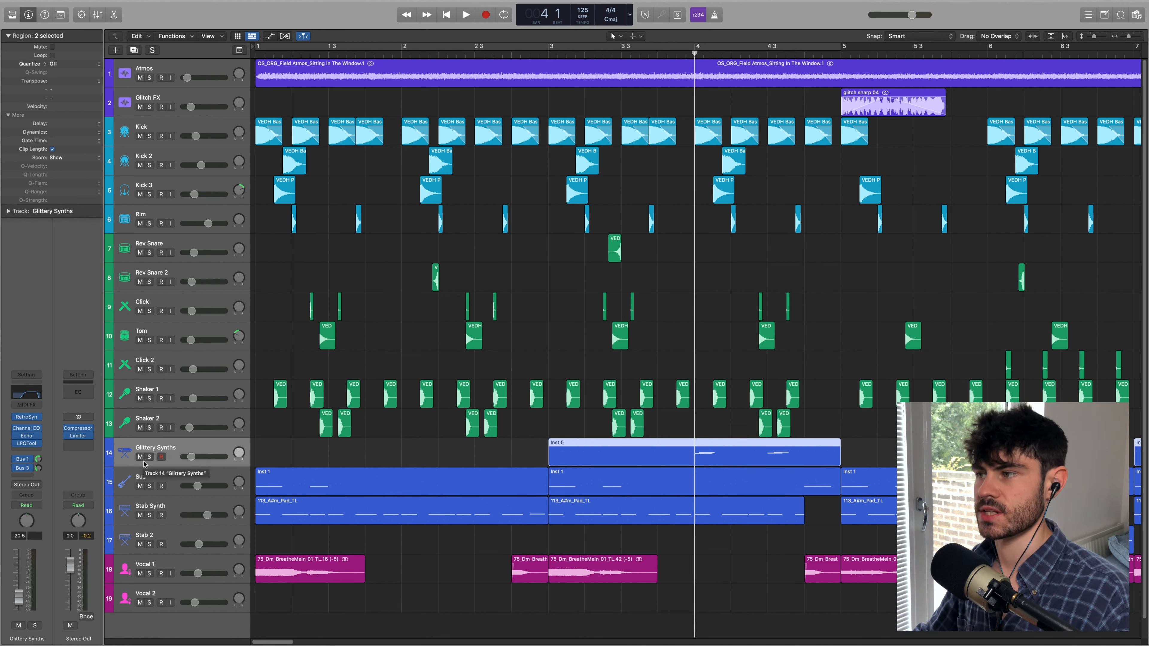
Audition the Glittery Synths track in solo from bar 4, and deselect its regions.
left_click(150, 456)
key("space")
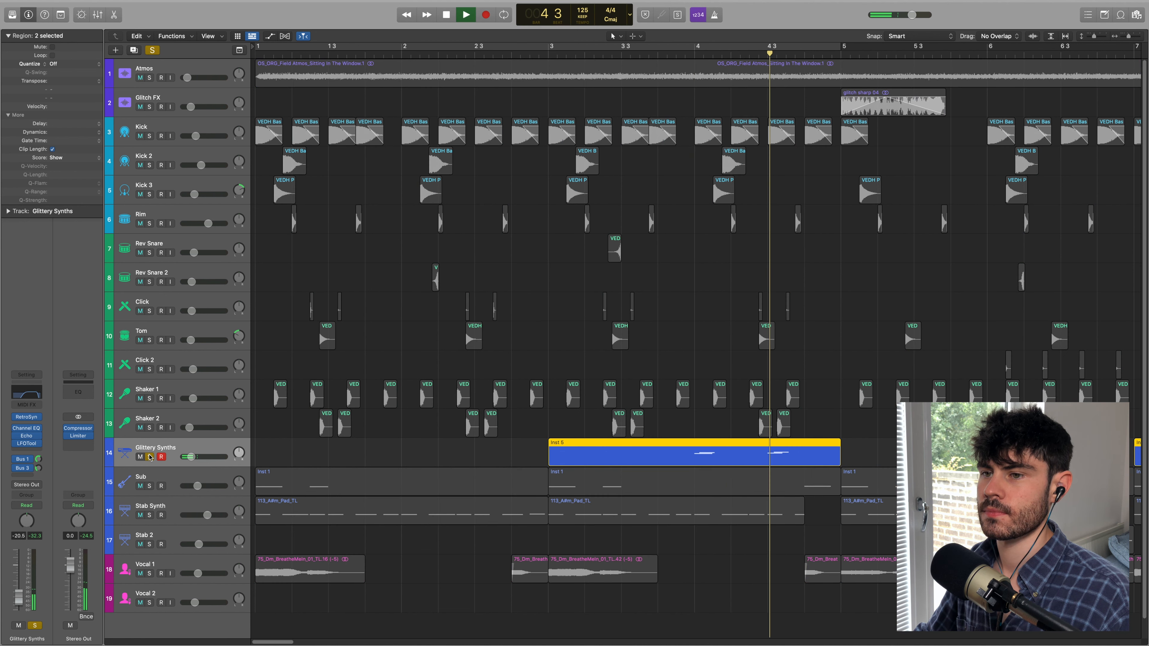
key("space")
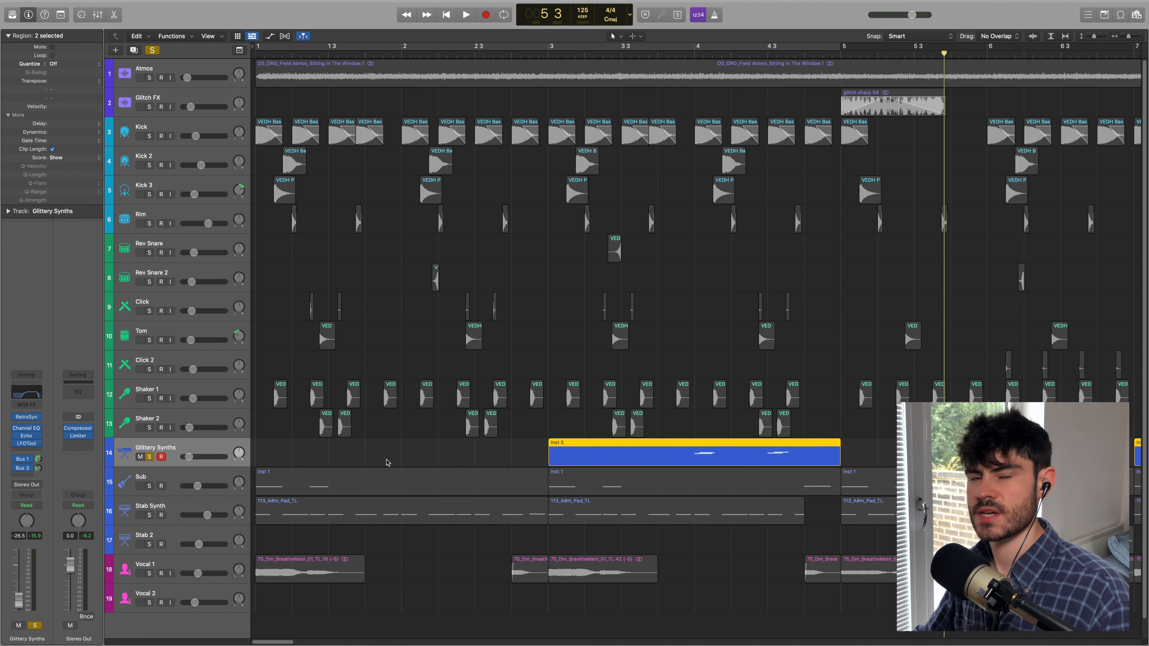
left_click(386, 458)
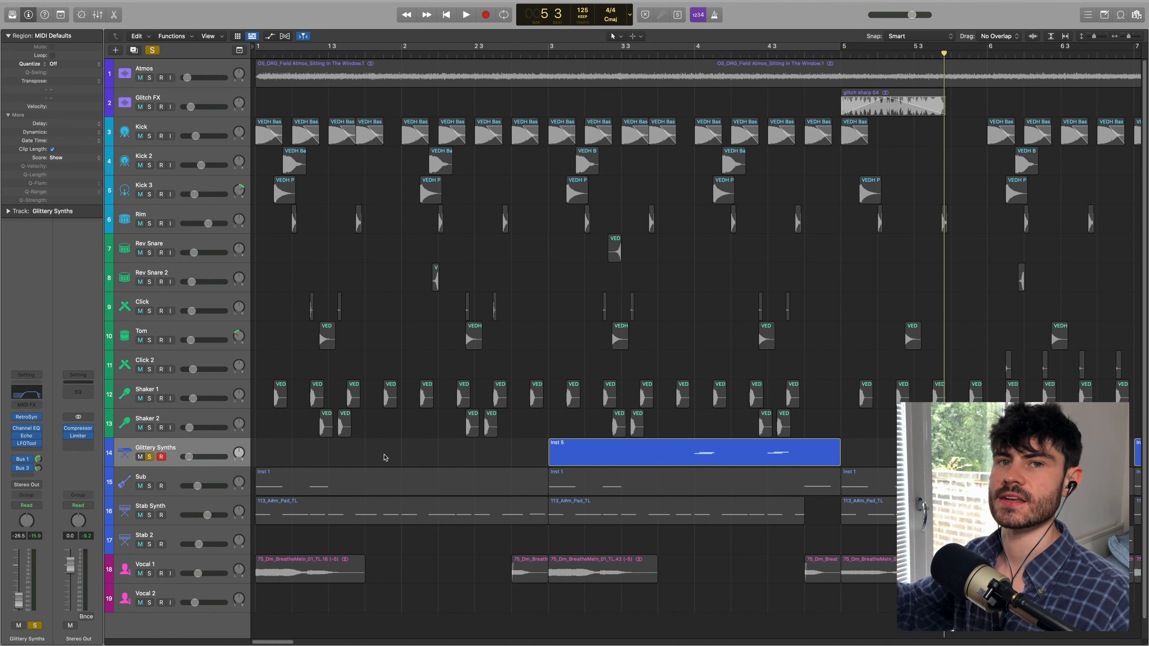
Examine the oscillator, filter, amp and envelope settings of the Retro Synth on Glittery Synths.
mouse_move(20, 420)
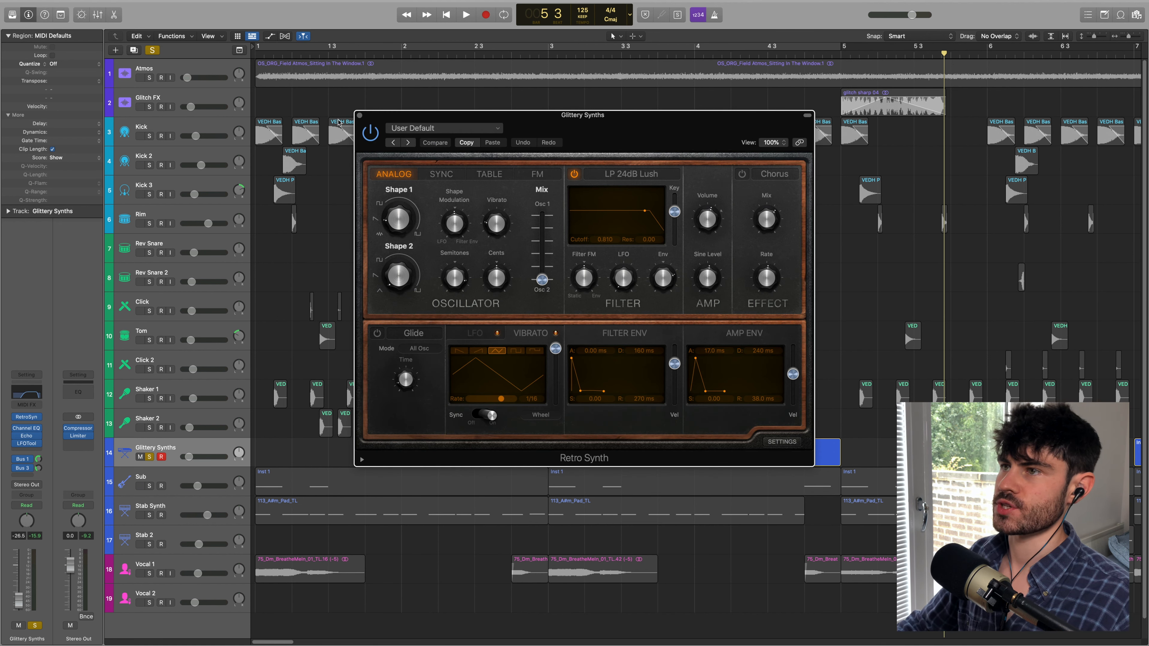
left_click_drag(551, 129, 370, 133)
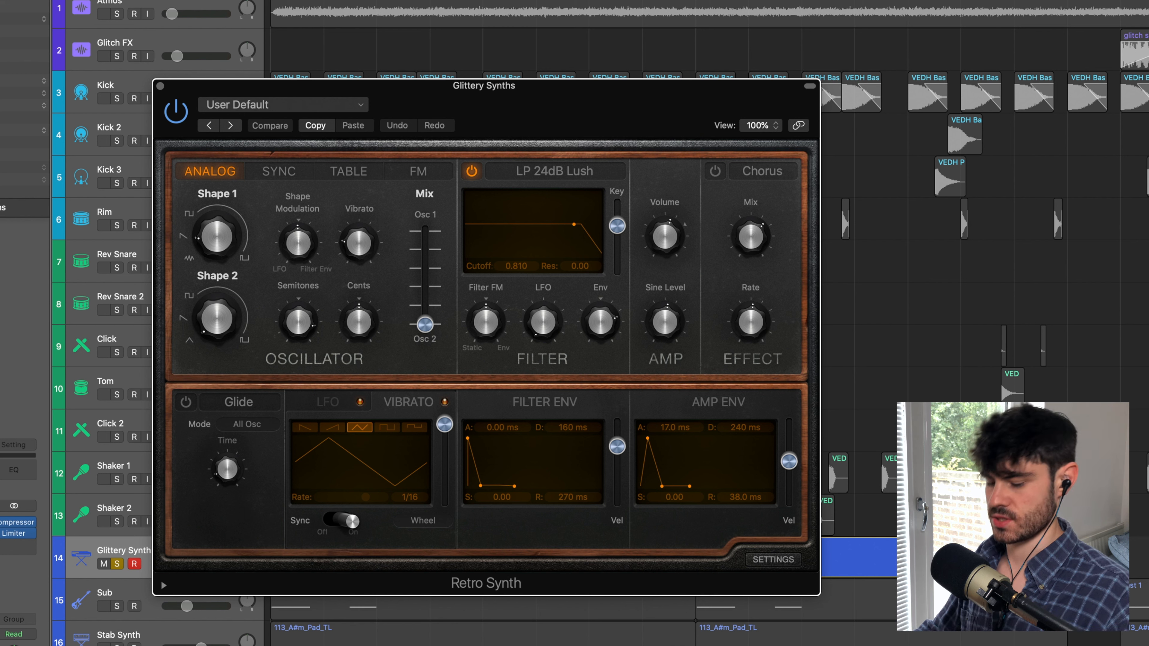
left_click_drag(663, 231, 661, 239)
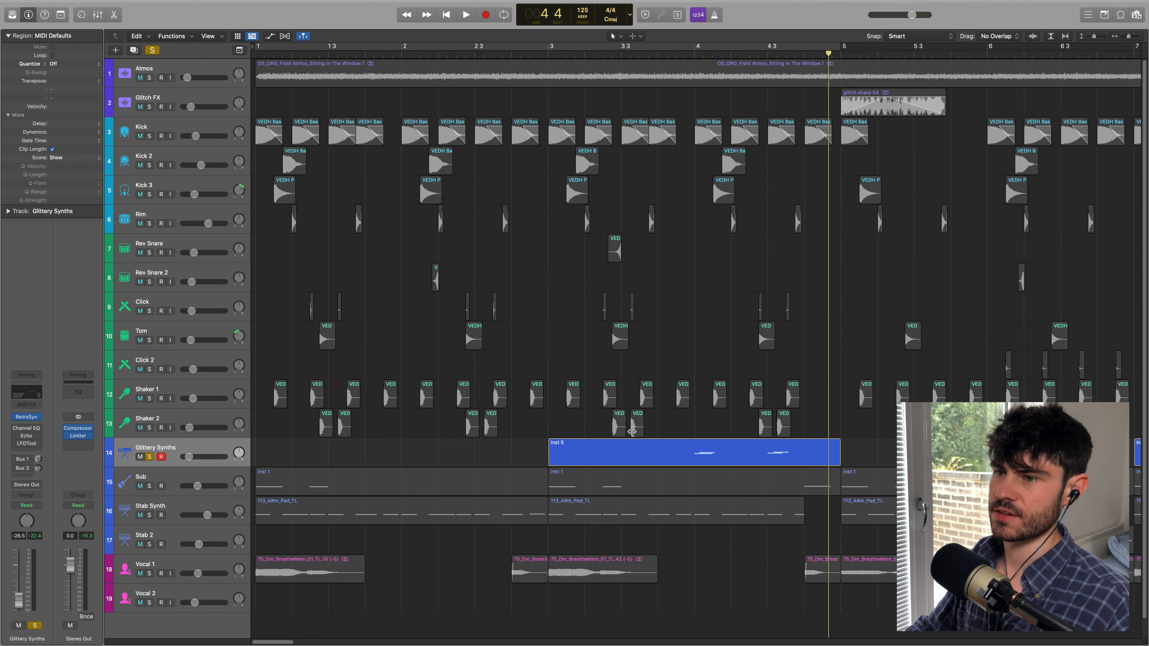
Open the Glittery Synths region Inst 5 in the Piano Roll, and re-enable and open the track's Channel EQ.
double_click(669, 453)
key("comma")
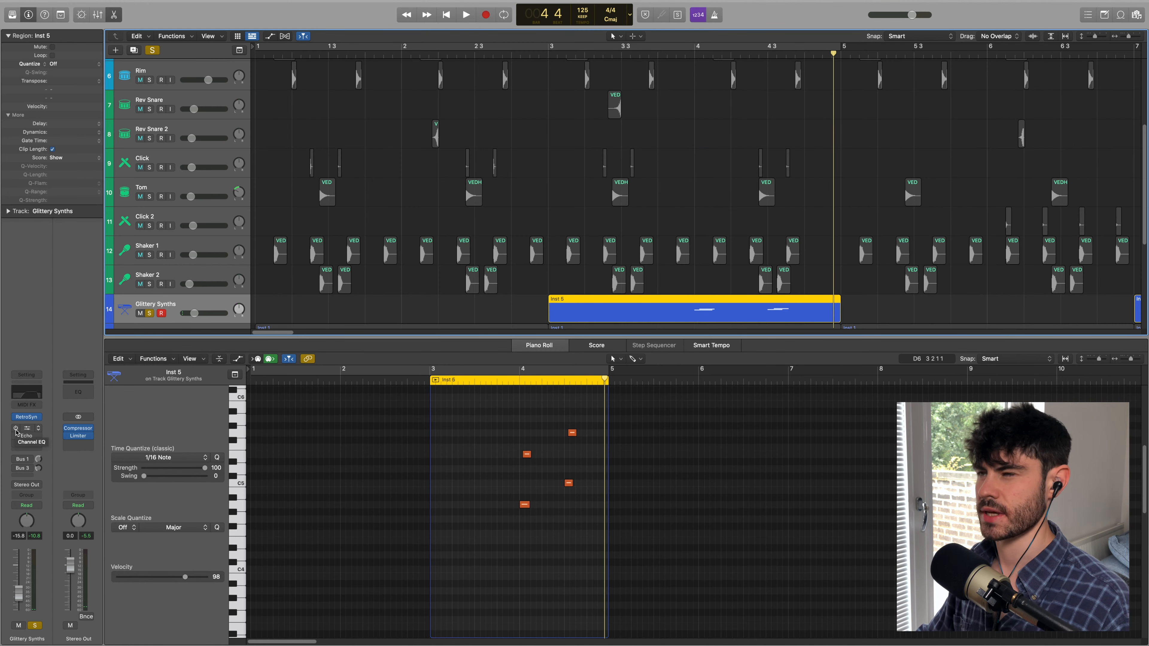
left_click_drag(16, 432, 16, 432)
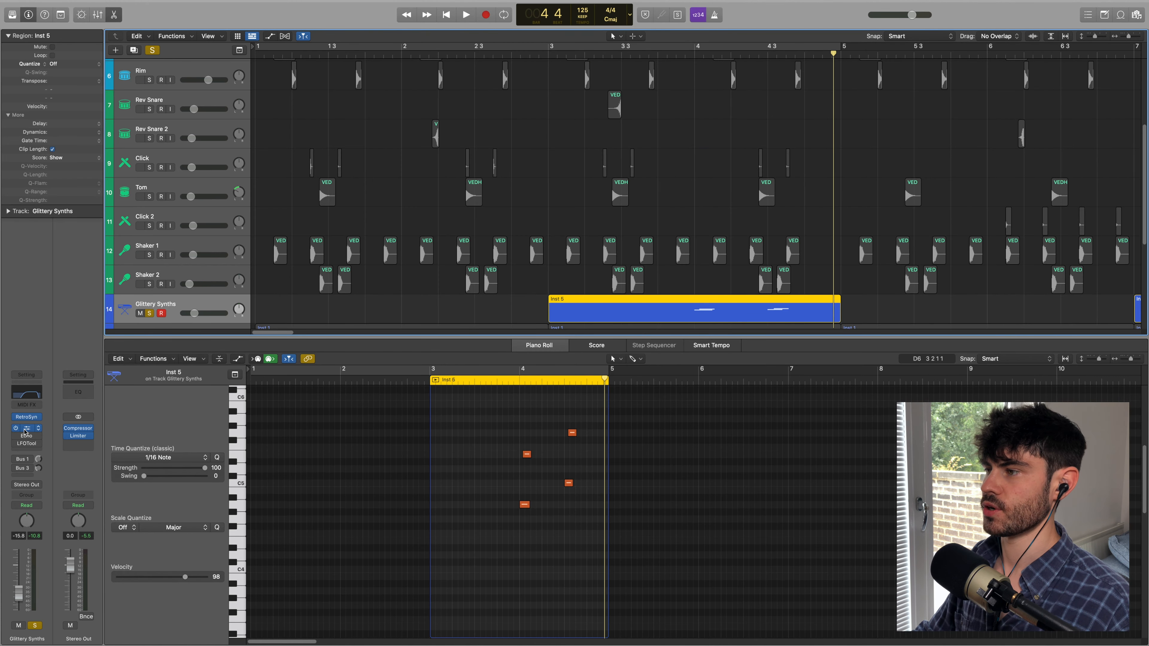
left_click(25, 429)
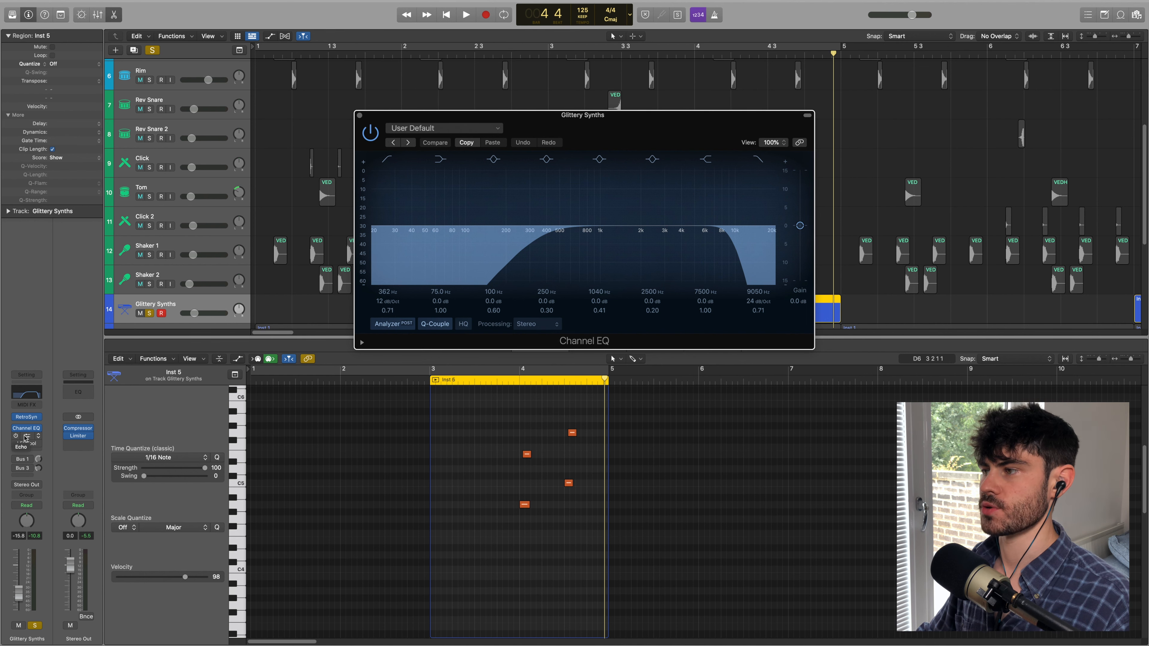
Re-enable and open the Echo and LFOTool effects on Glittery Synths, auditioning the soloed part from bar 4.
left_click(27, 436)
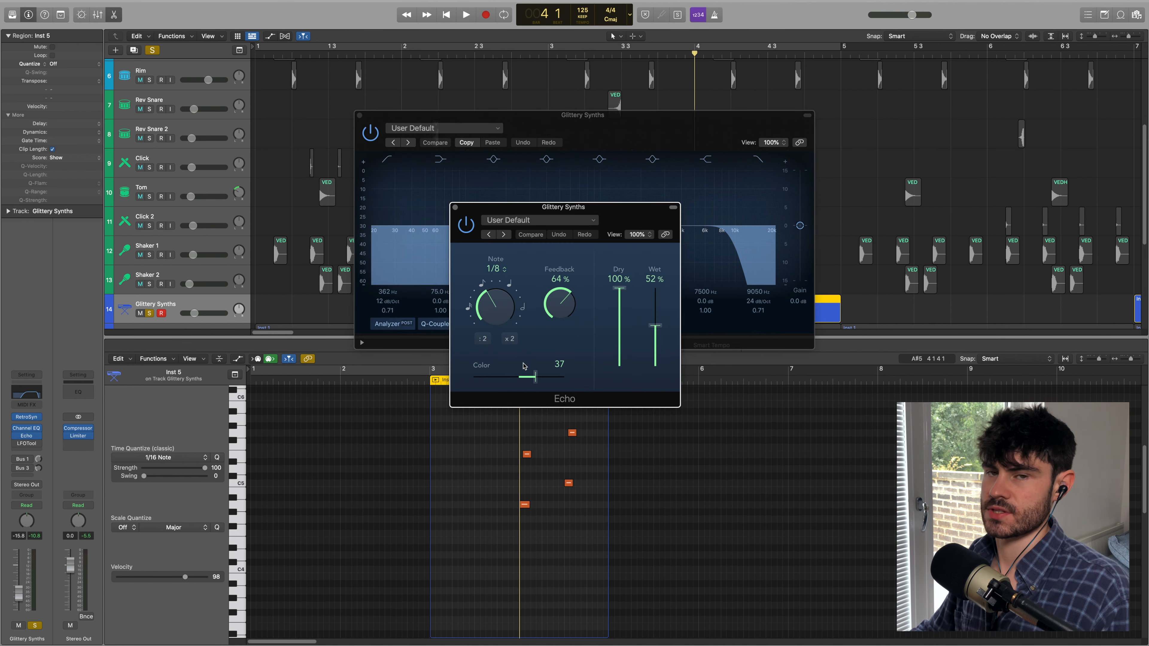
key("space")
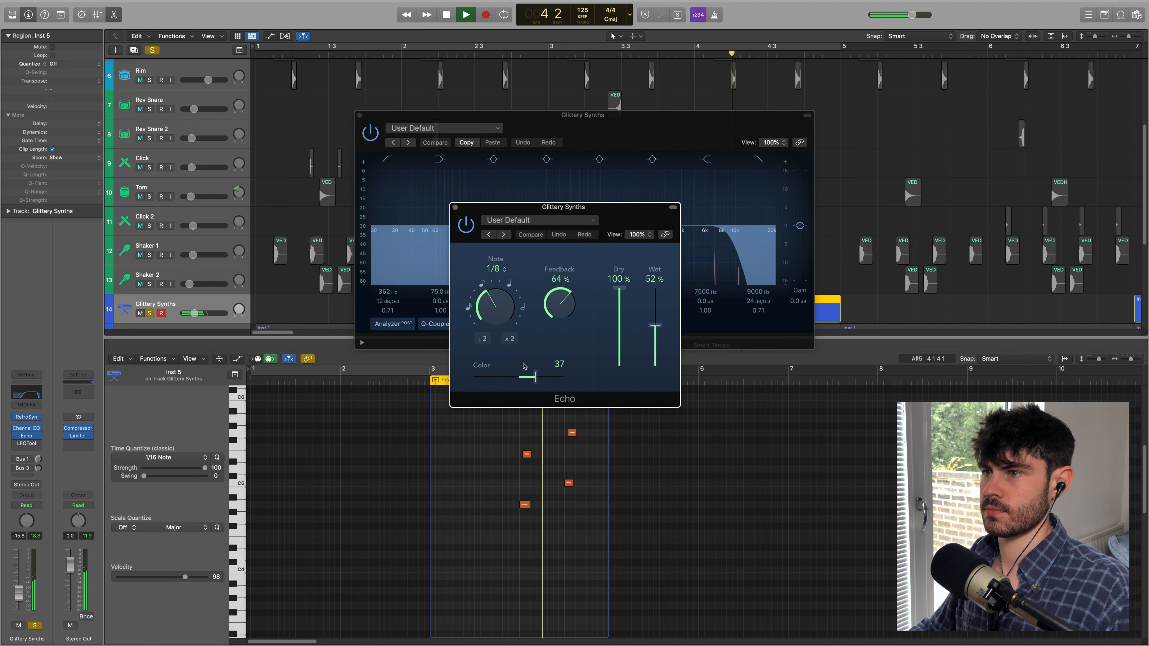
left_click(27, 443)
key("space")
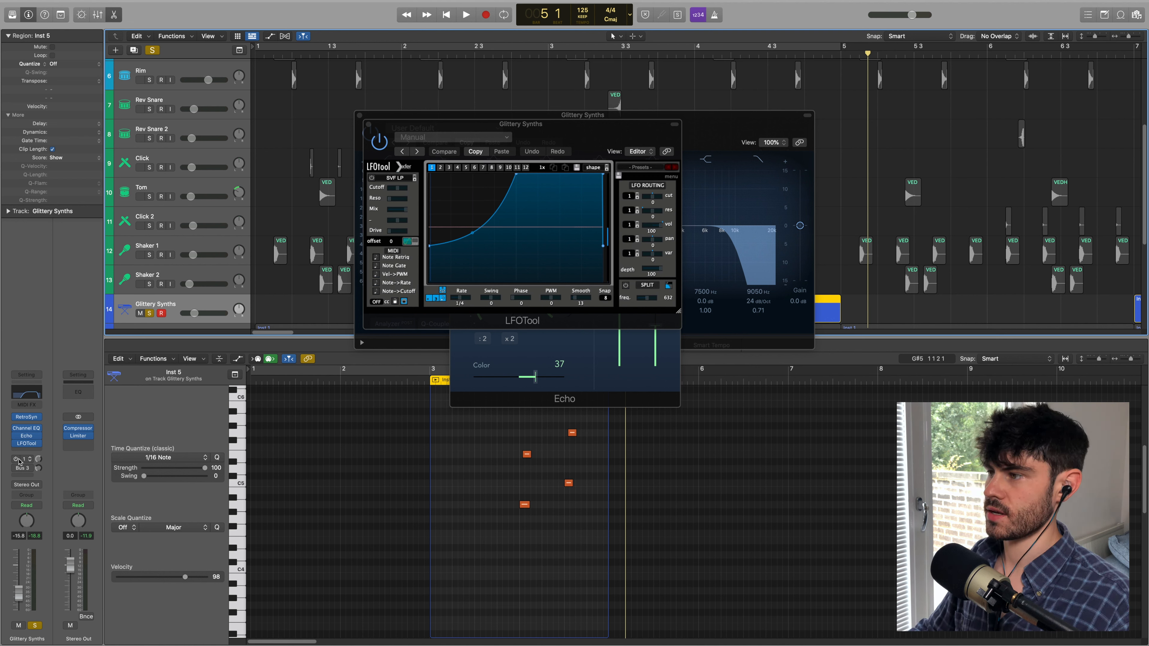
Re-enable the Bus 1 and Bus 3 sends on Glittery Synths, and play the soloed track from bar 4.
left_click(19, 460)
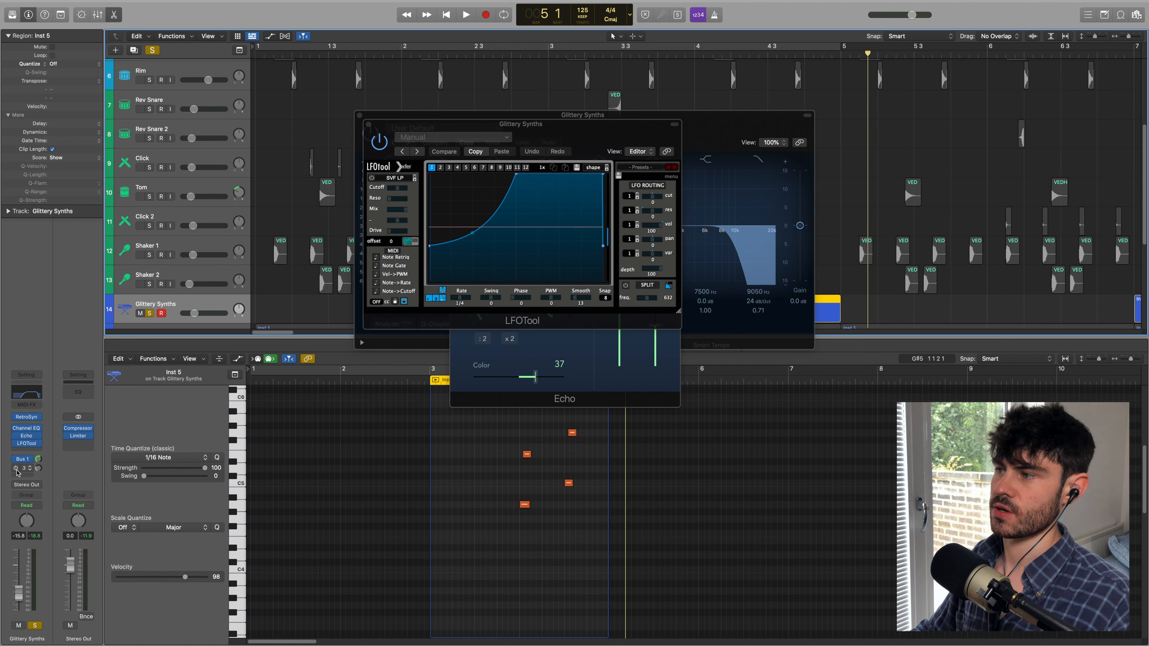
left_click(17, 471)
left_click(46, 443)
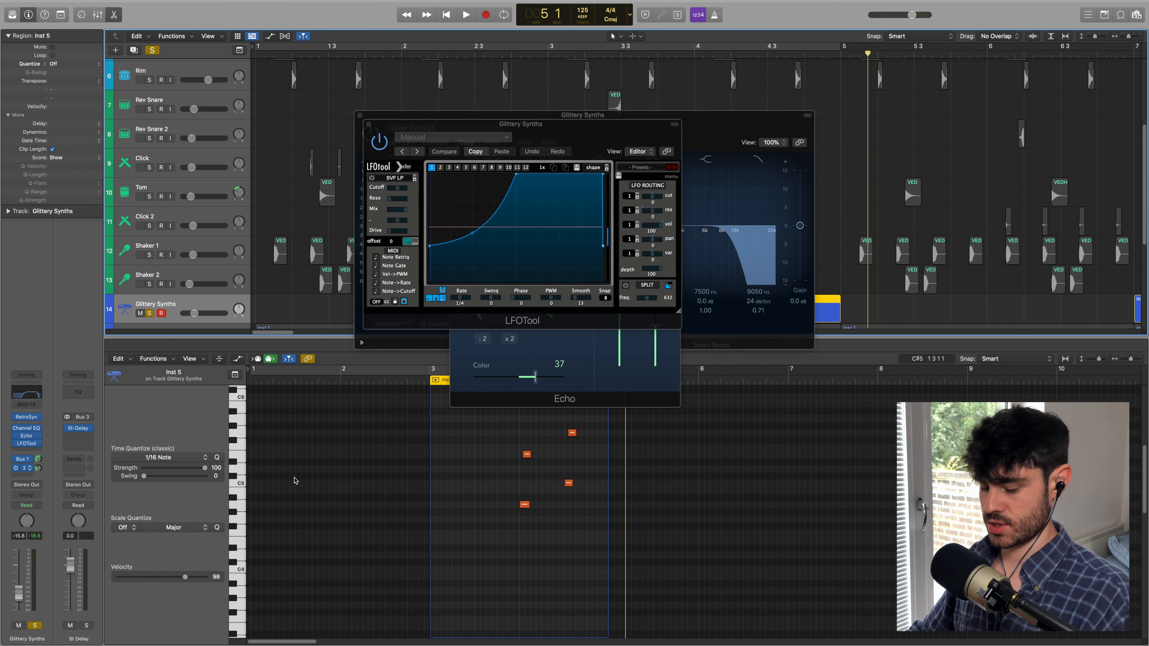
key("space")
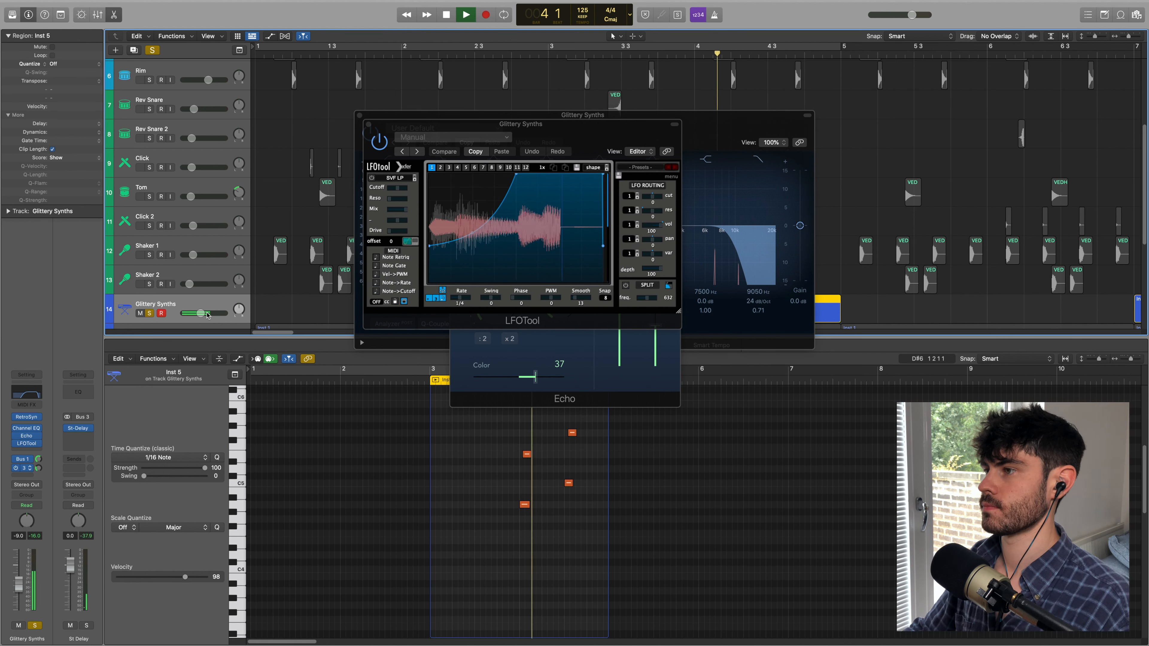
Raise the Glittery Synths track volume slightly while its soloed part plays.
left_click_drag(201, 314, 208, 315)
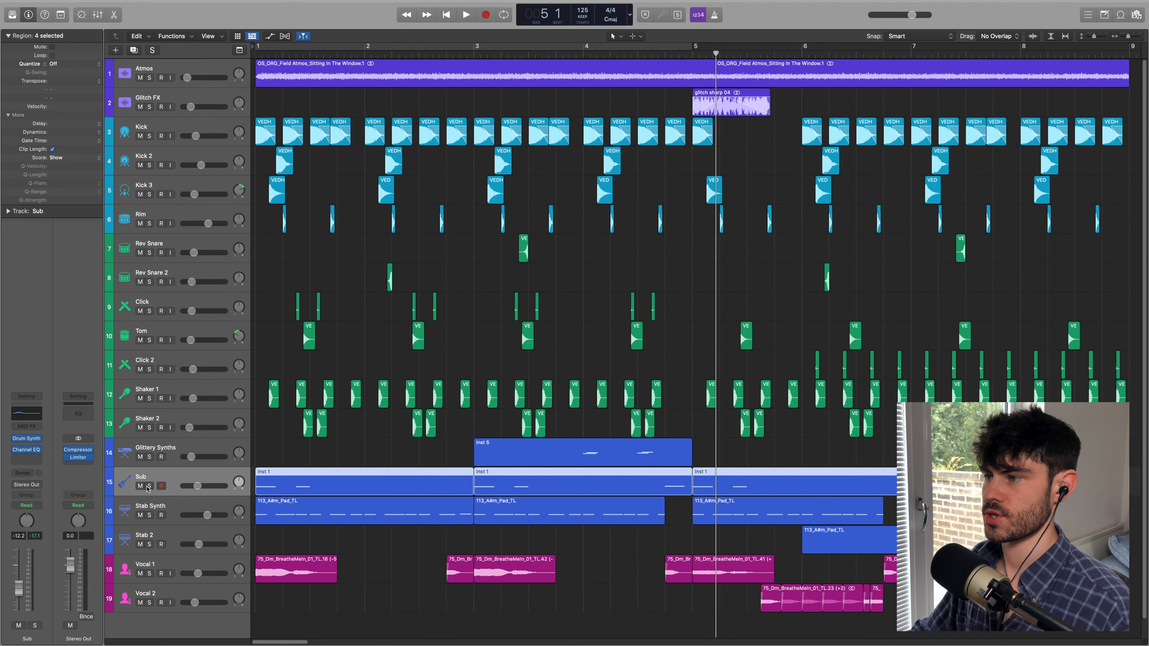
Solo the Sub track, play it from bar 1, and open its Inst 1 region in the Piano Roll.
left_click(148, 486)
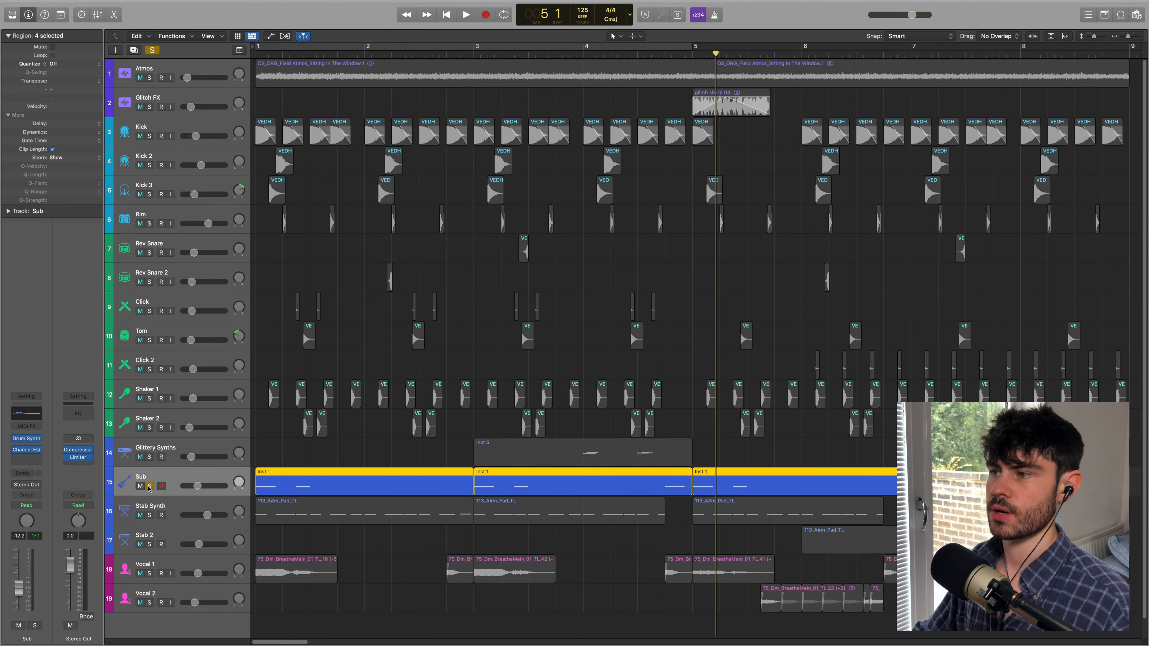
key("Return")
key("space")
double_click(455, 488)
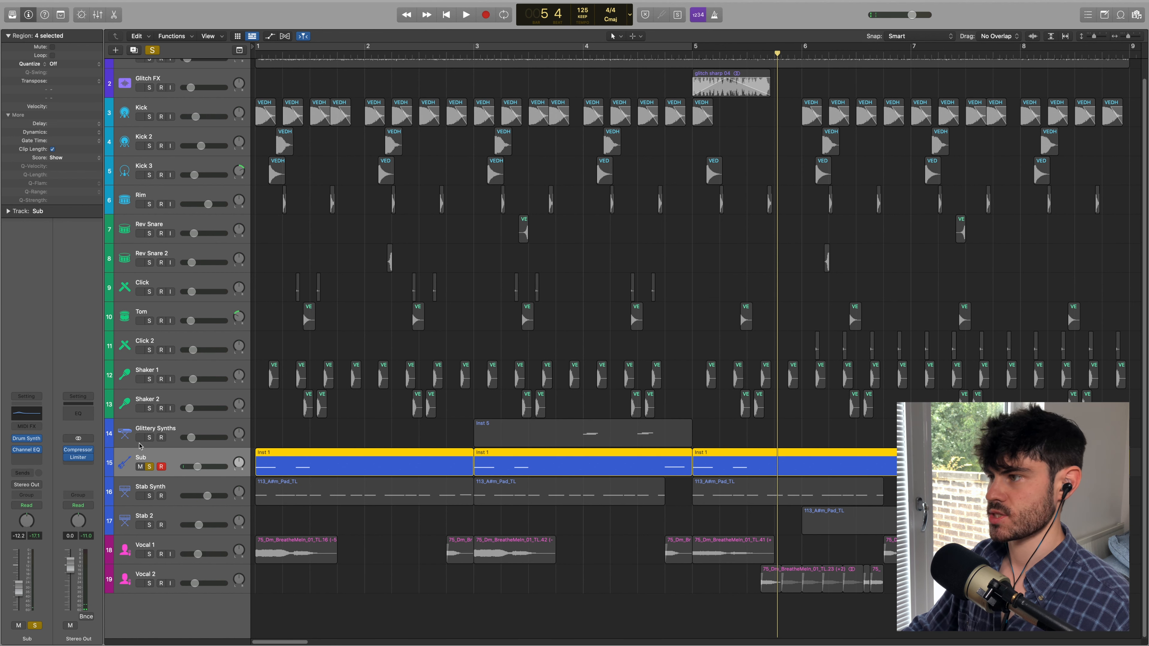
Open the Drum Synth on the Sub track, examine its Shape and Sweep controls, and open the track's Channel EQ.
left_click(25, 439)
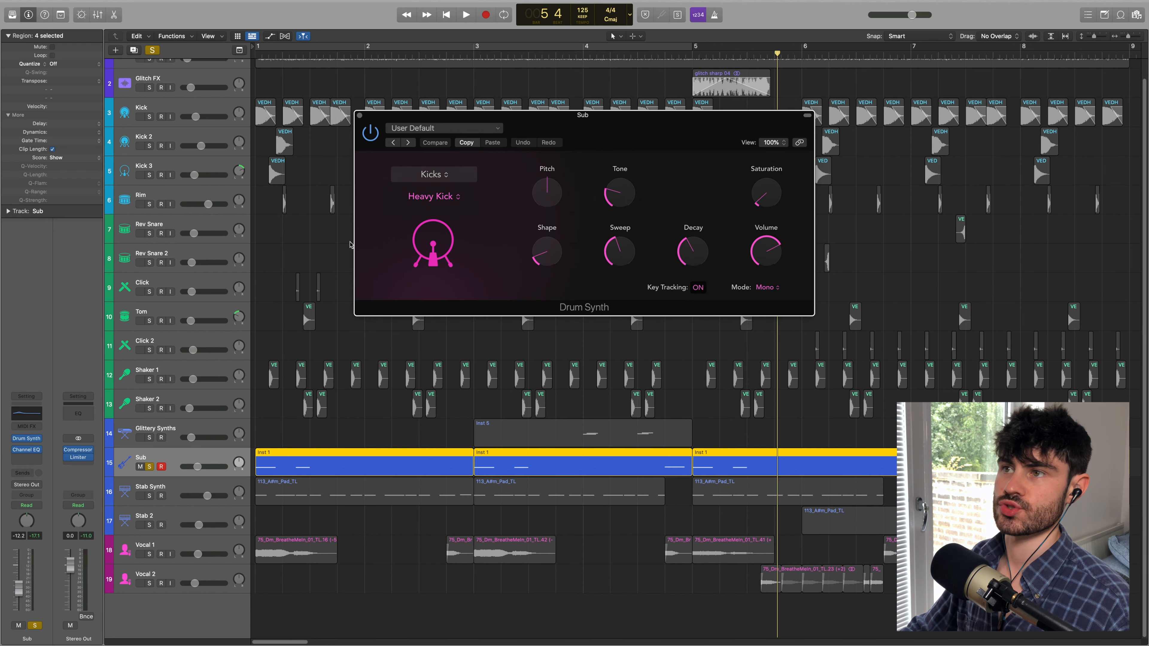
left_click_drag(567, 121, 560, 229)
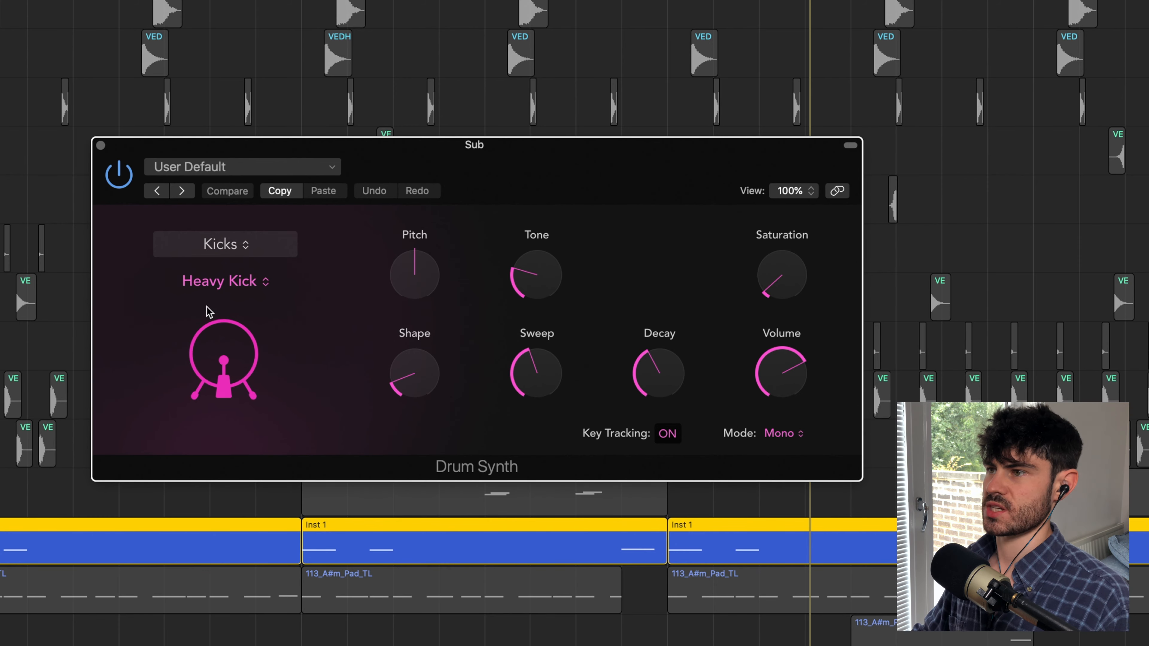
mouse_move(408, 395)
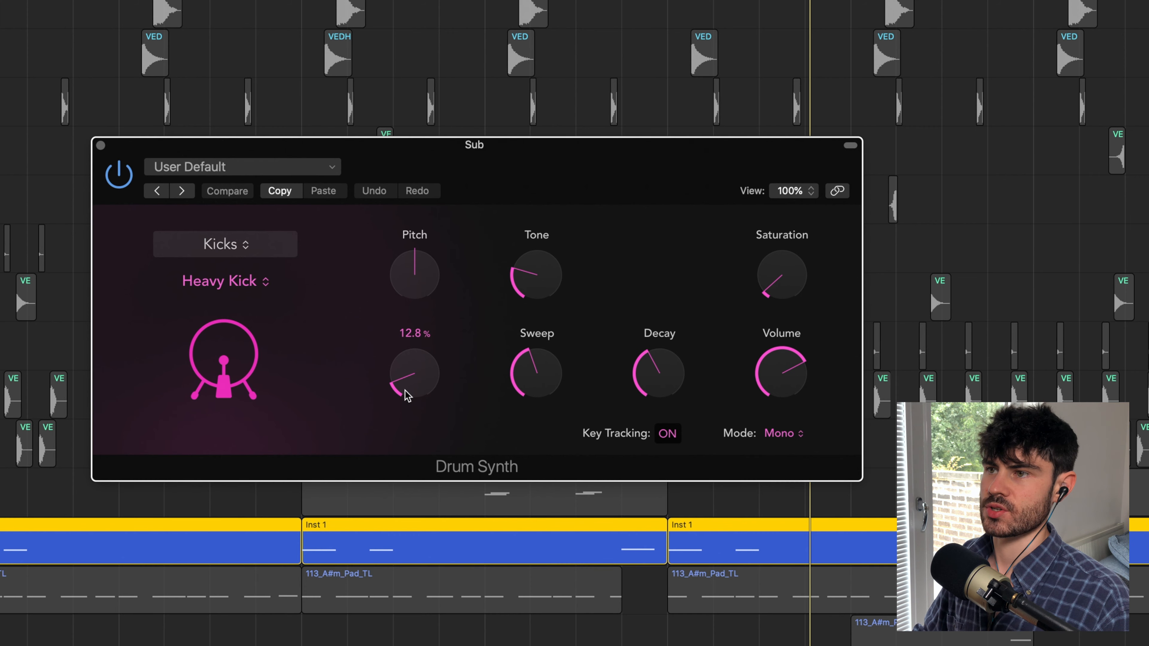
mouse_move(514, 384)
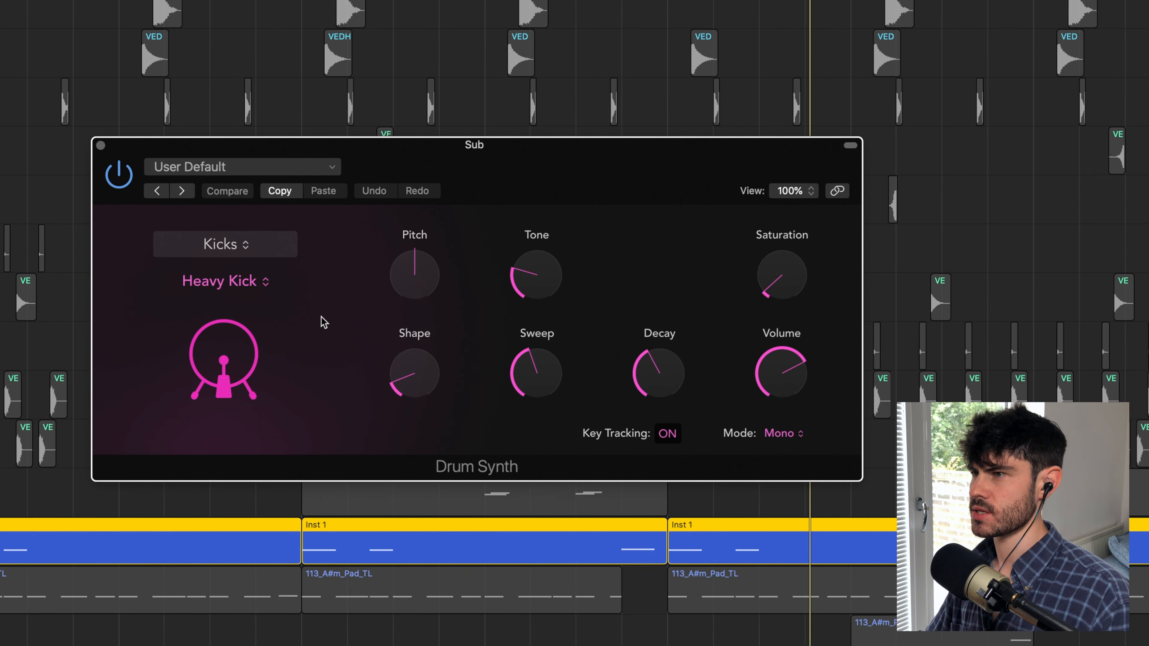
left_click(26, 450)
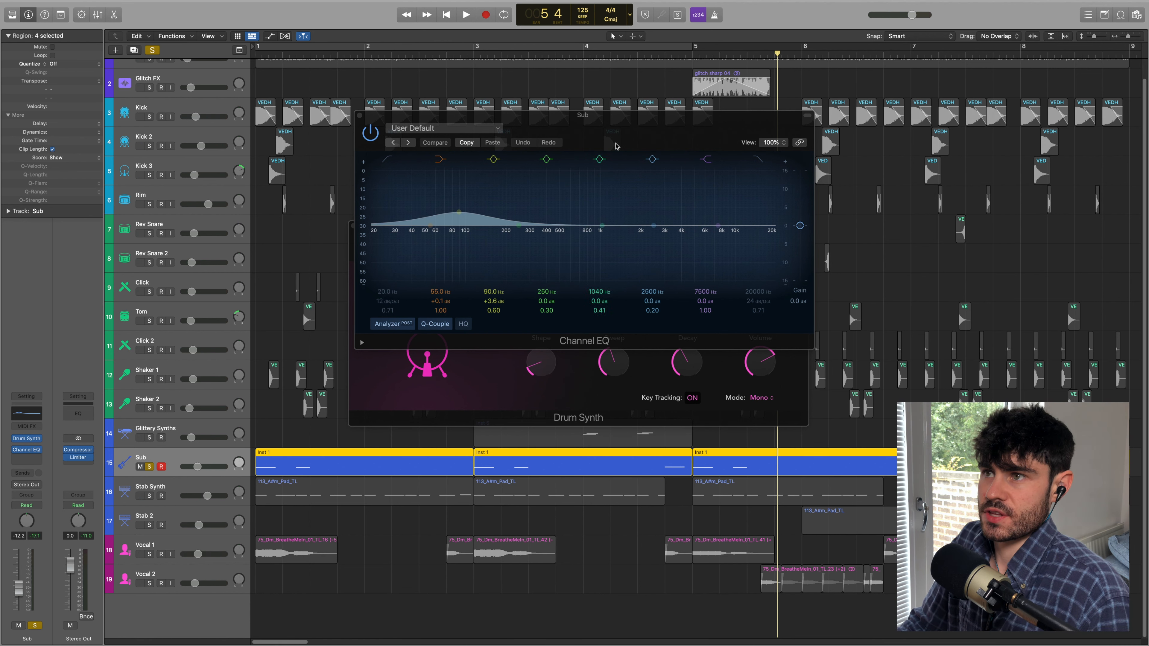
left_click_drag(617, 119, 592, 225)
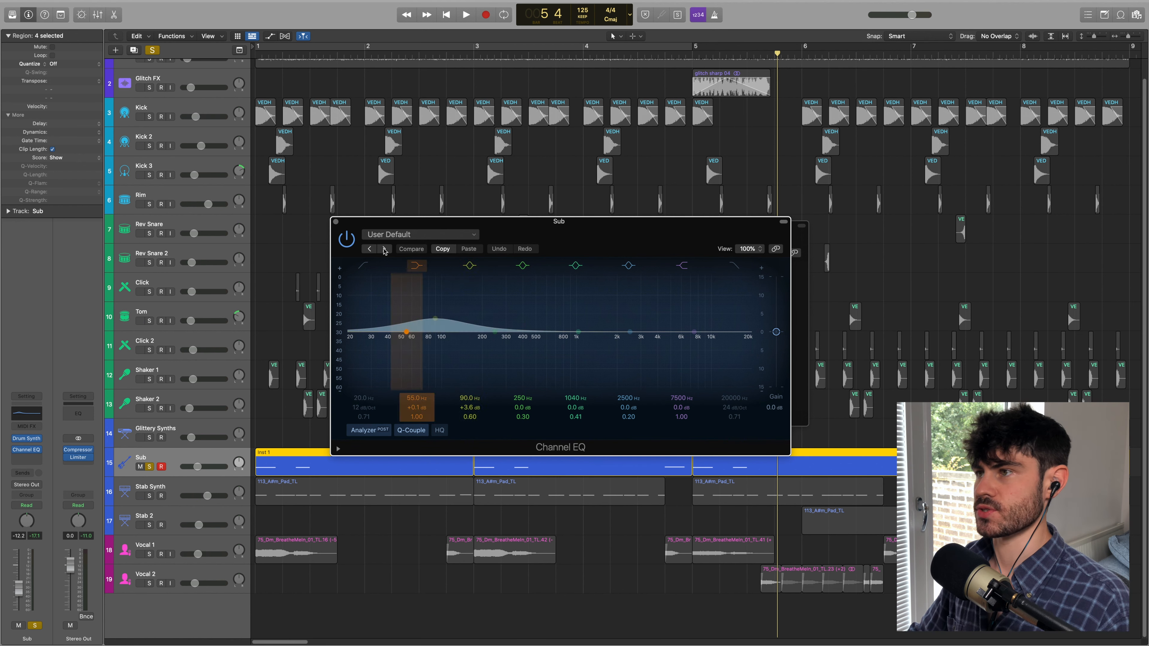
Play the soloed Stab Synth from bar 1 and raise its track volume to +6.0 dB.
key("Return")
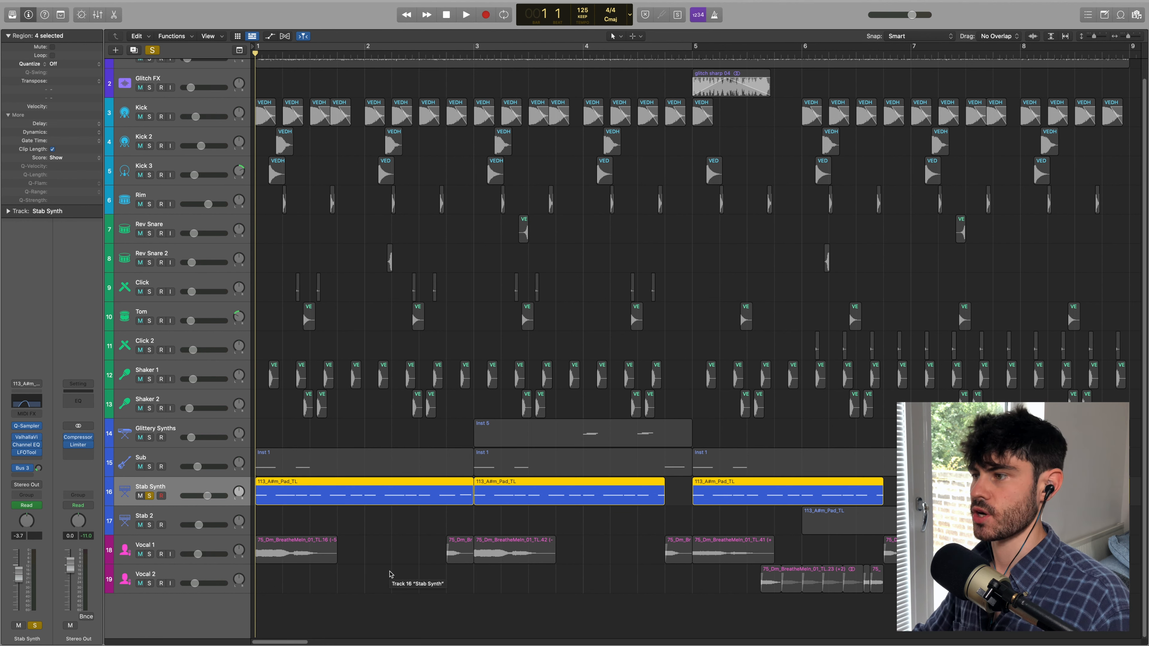
key("space")
left_click_drag(206, 495, 224, 495)
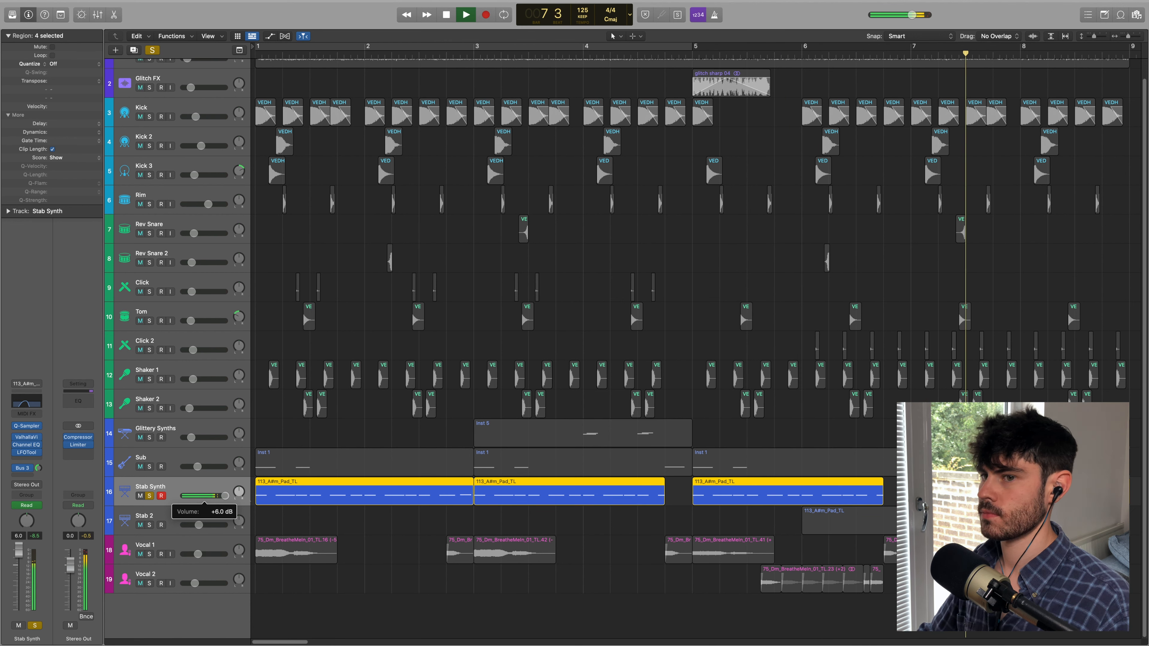
key("space")
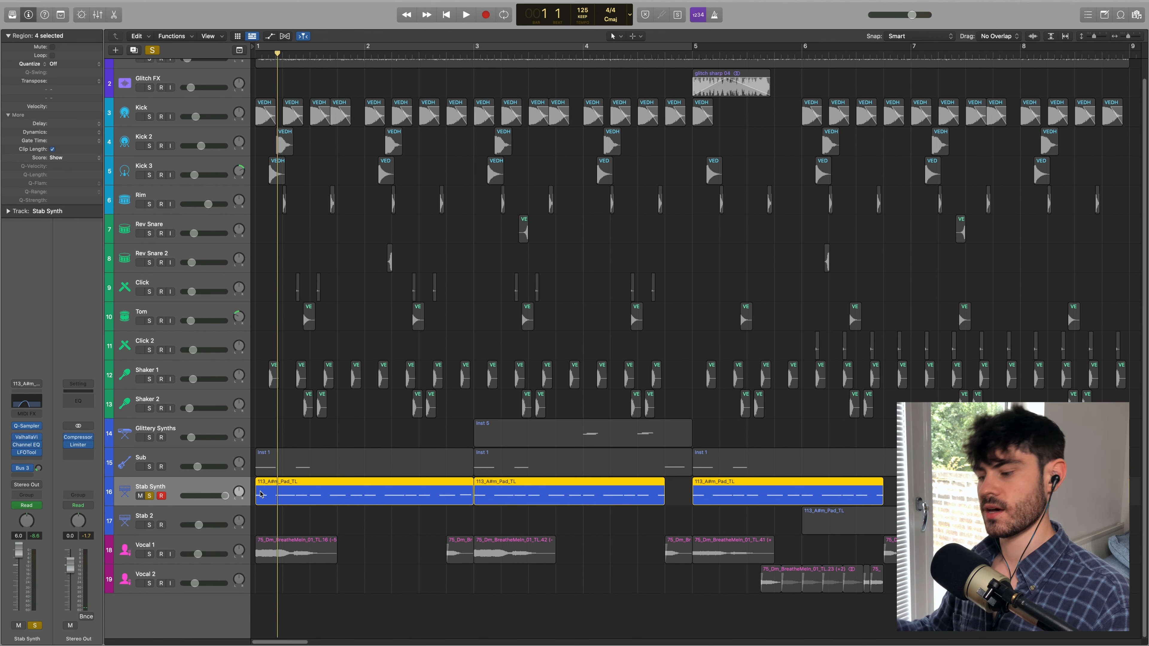
Check the Stab Synth's volume and send automation in the arrangement, and open the track's Quick Sampler.
key("a")
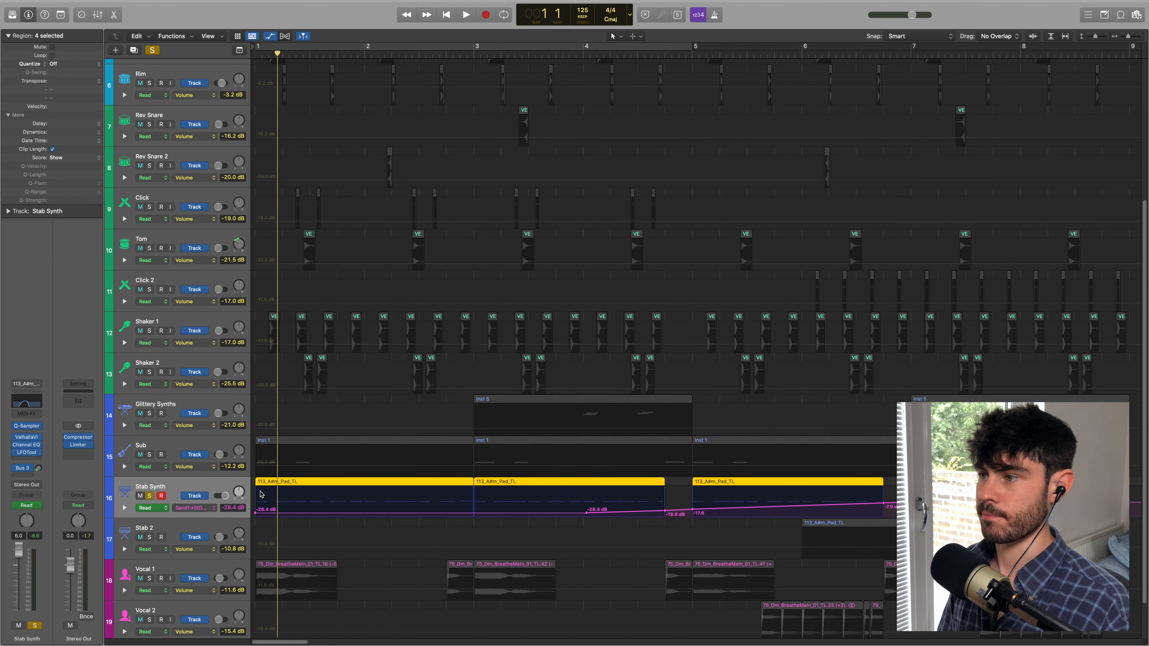
key("a")
left_click(26, 425)
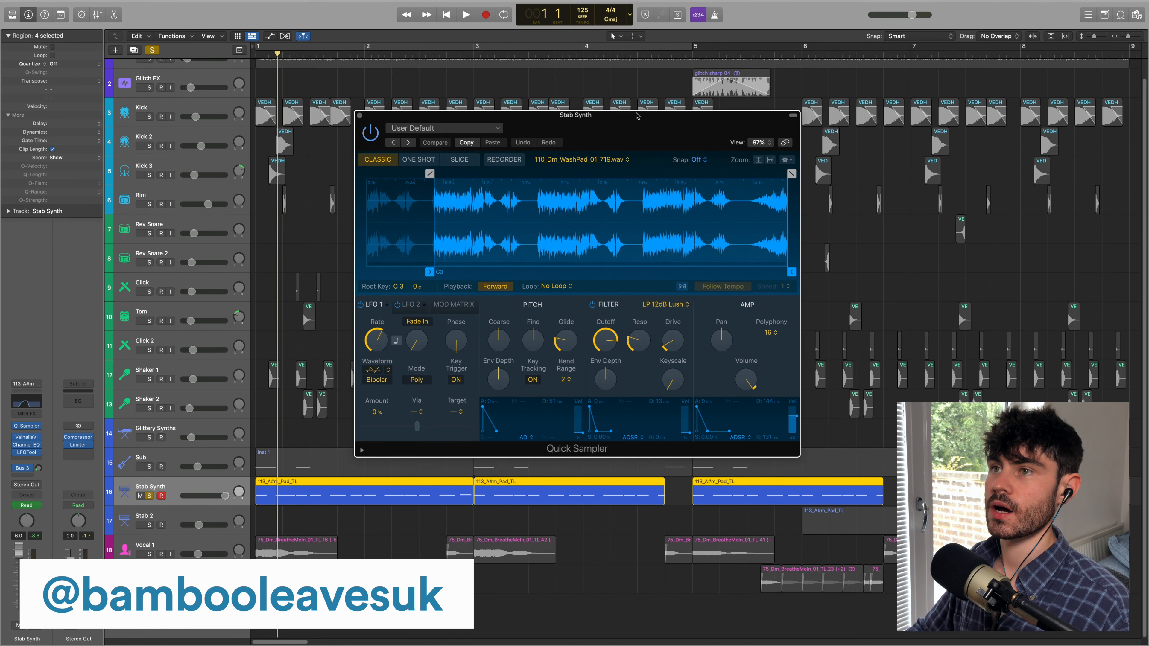
left_click_drag(635, 116, 644, 168)
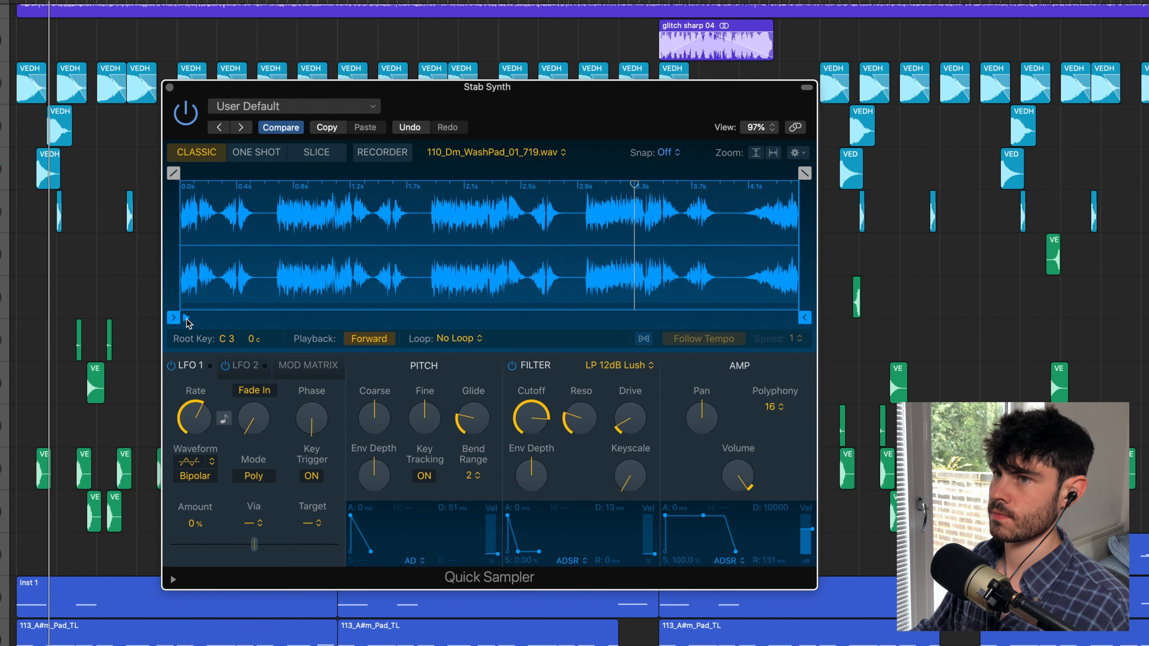
Move the Quick Sampler's sample start to about 0.7 s and shape its amp envelope to a 144 ms decay without sustain.
mouse_move(187, 321)
left_mouse_down()
mouse_move(298, 317)
mouse_move(276, 308)
left_mouse_up()
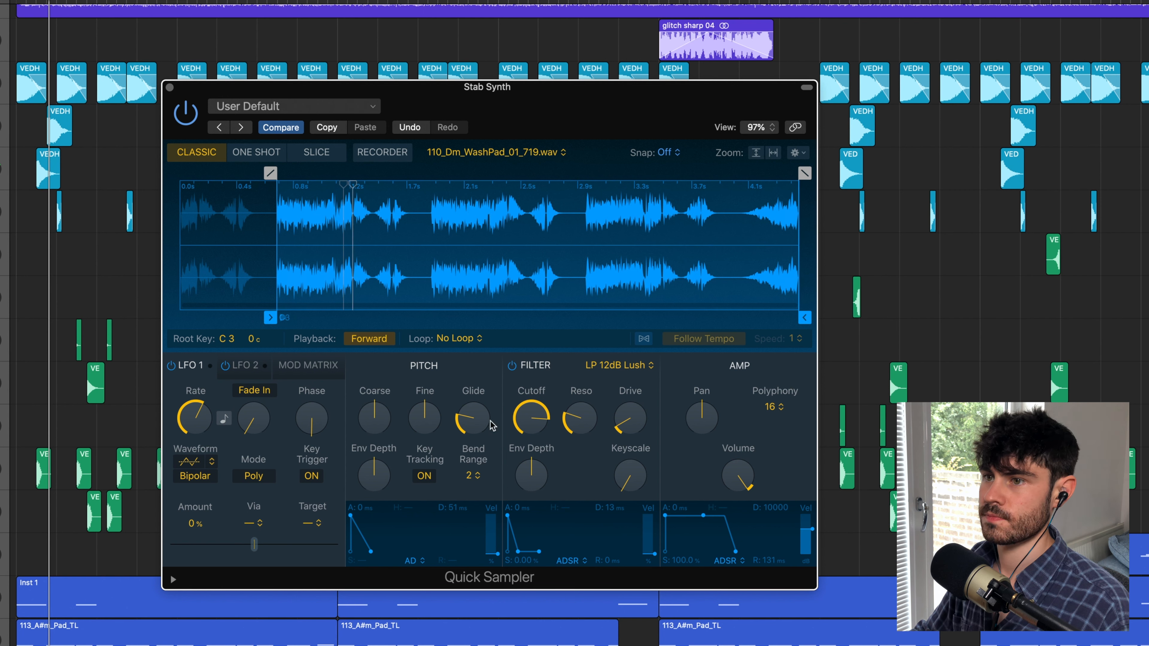
left_click_drag(704, 515, 680, 551)
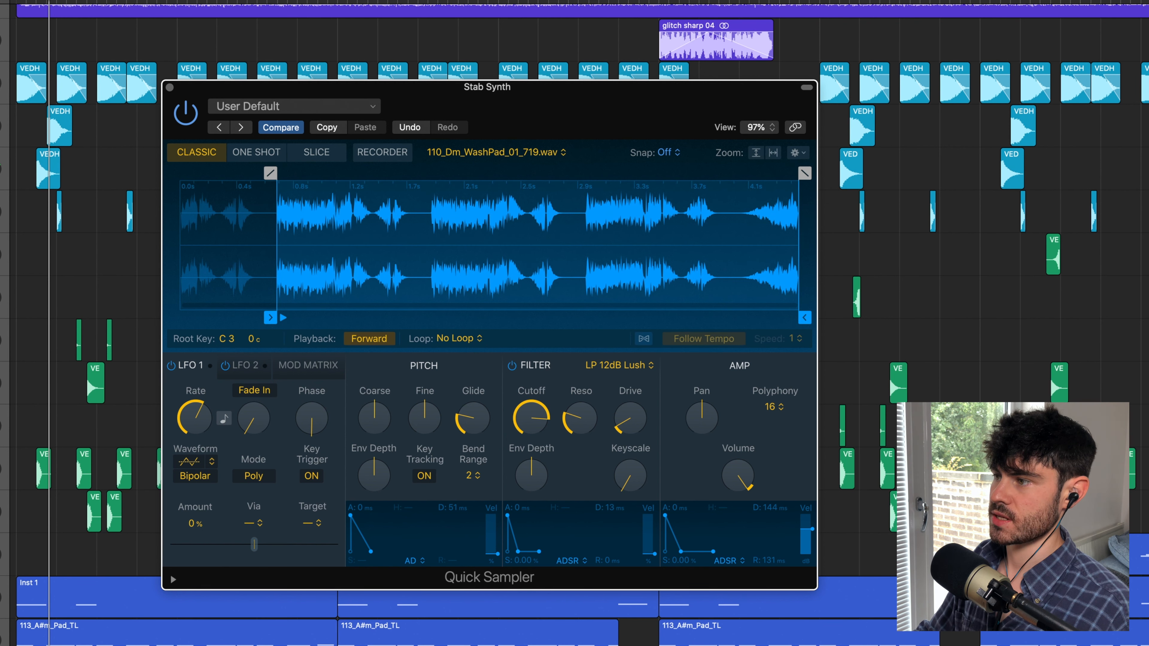
Re-enable and open ValhallaVintageVerb and Channel EQ on Stab Synth, auditioning the trimmed sample in Quick Sampler with each effect.
left_click(1, 253)
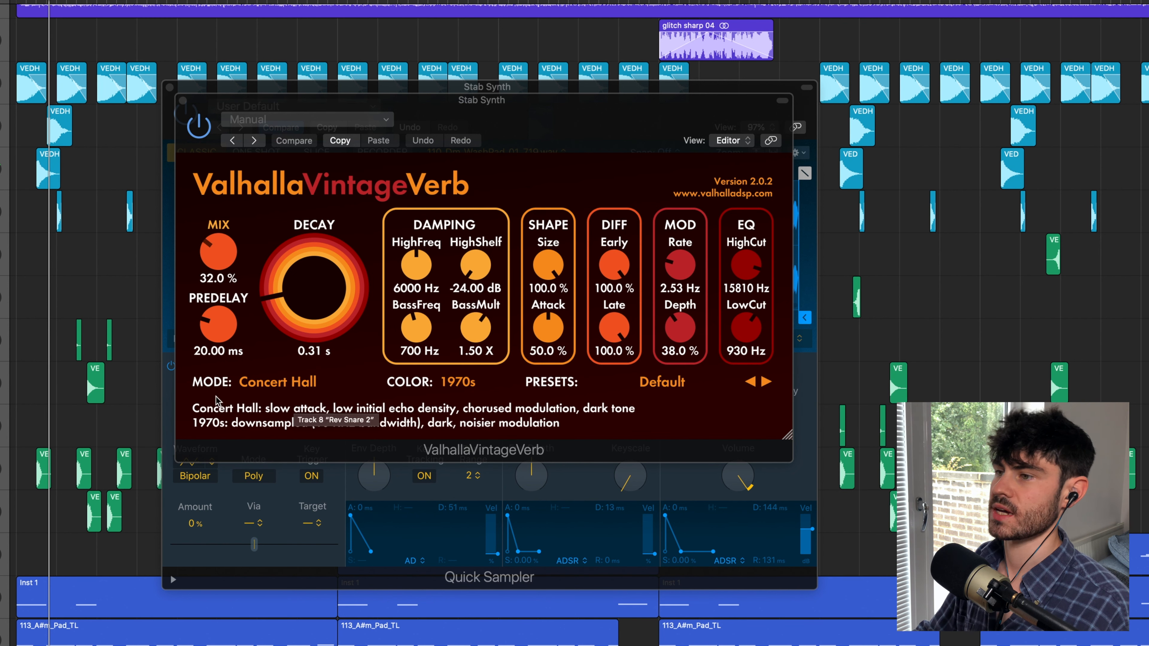
left_click(266, 503)
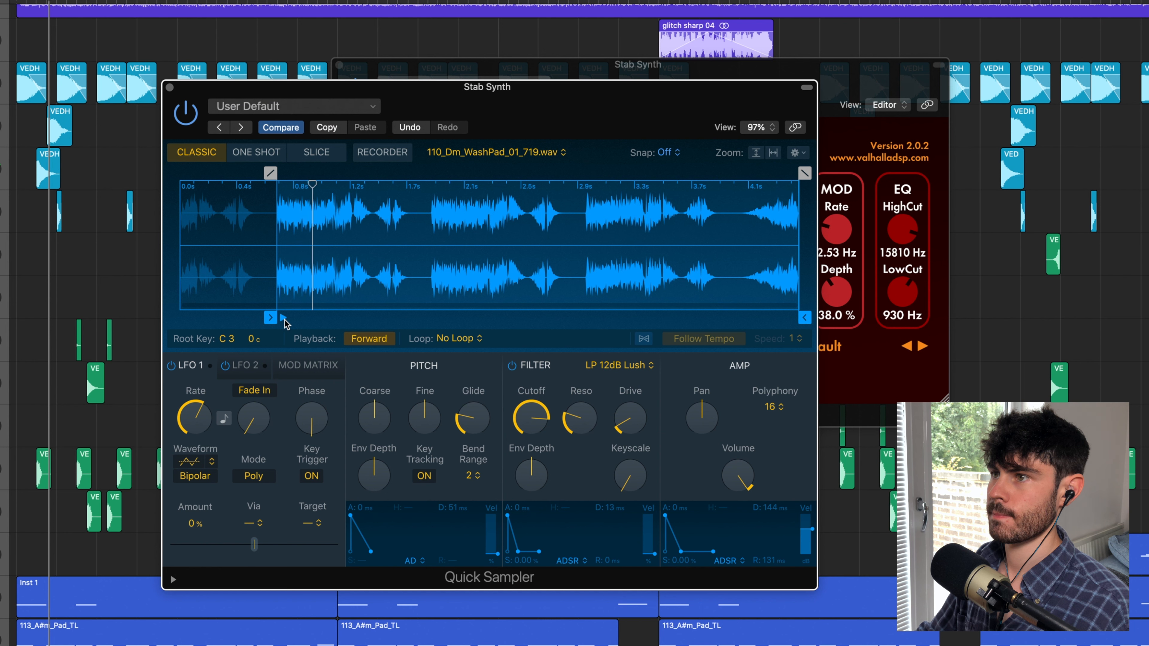
left_click(1, 235)
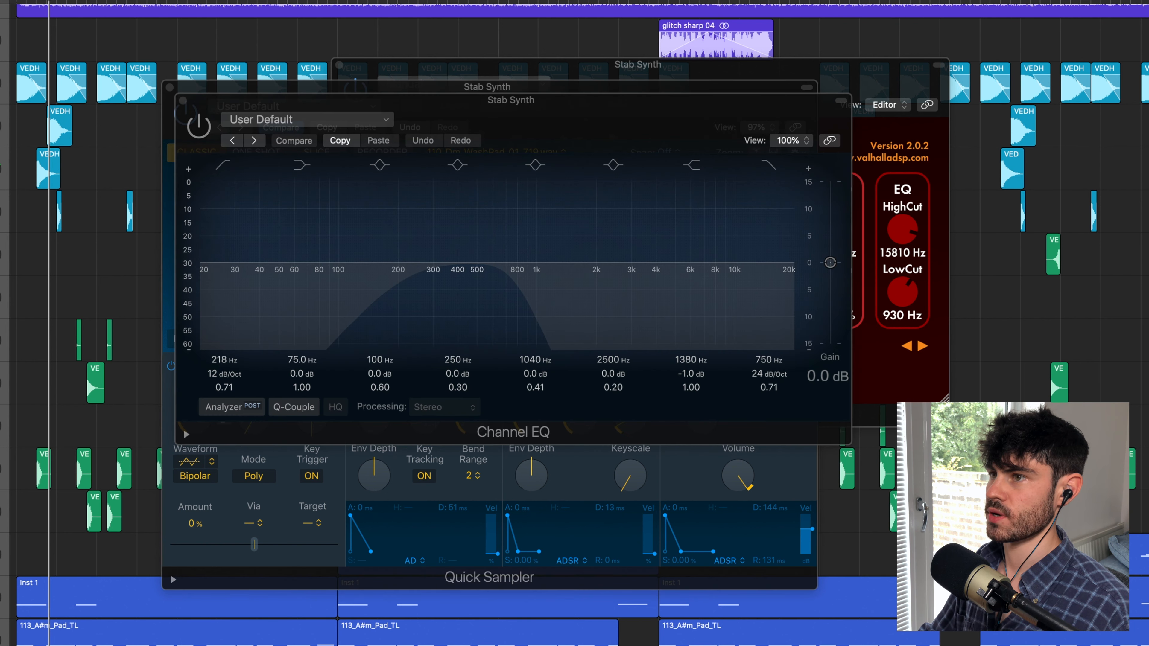
left_click(290, 500)
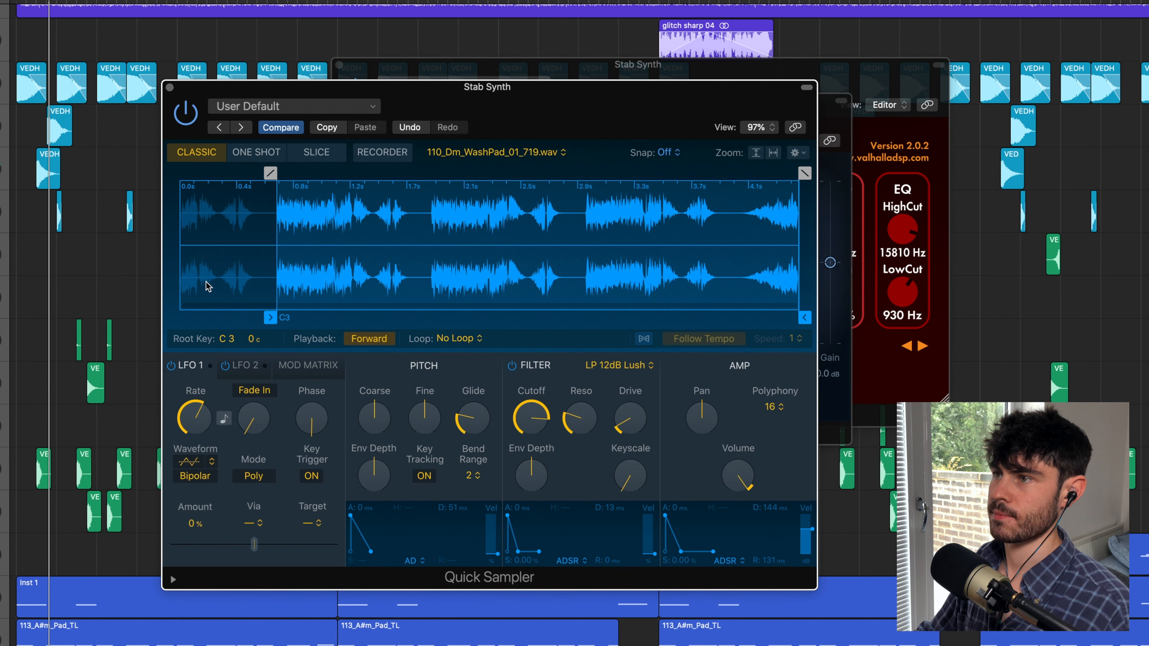
left_click(282, 318)
left_click(282, 318)
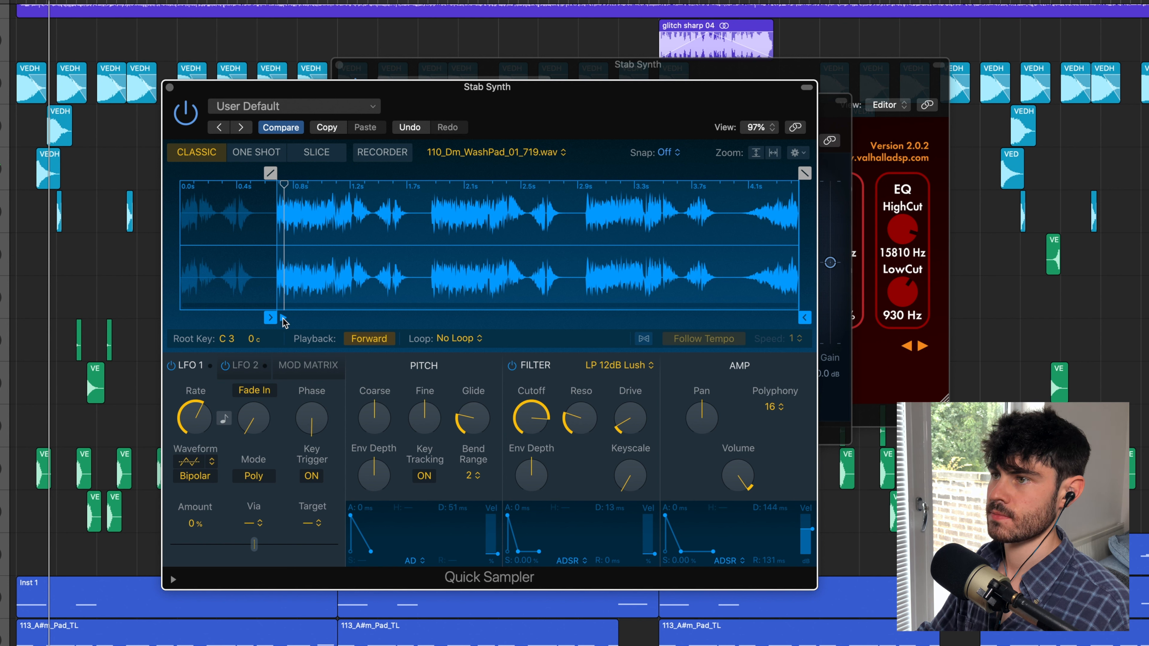
left_click(283, 318)
left_click(283, 317)
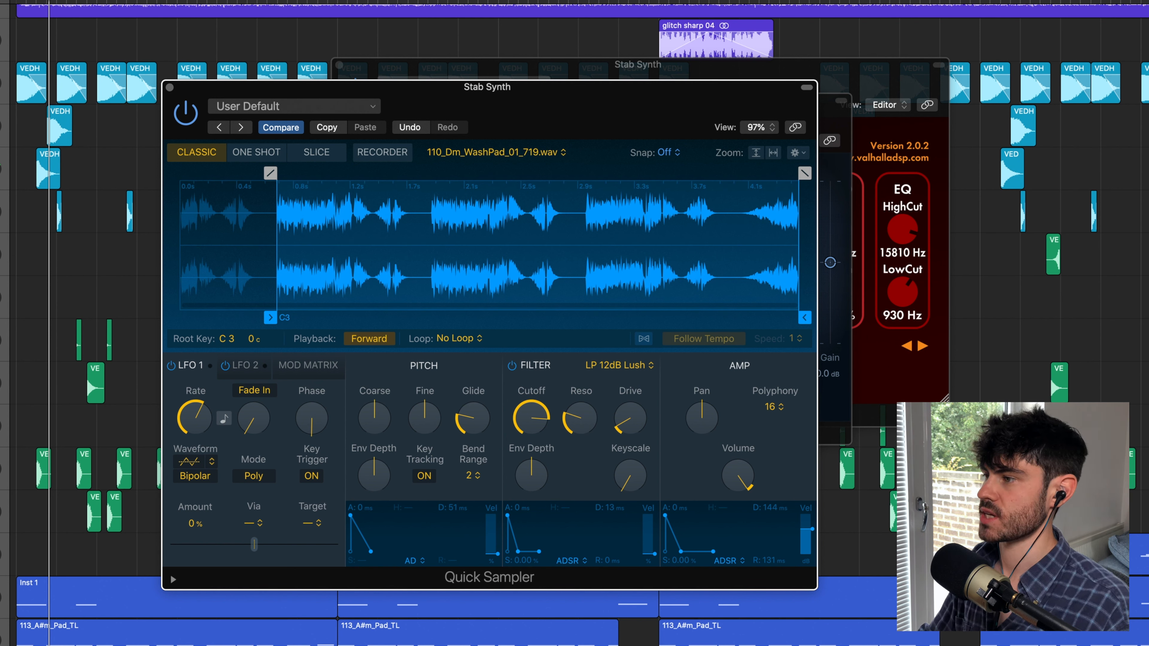
Re-enable and open LFOTool, re-enable the Bus 3 send to St Delay on Stab Synth, and close the LFOTool and Quick Sampler windows.
left_click(27, 452)
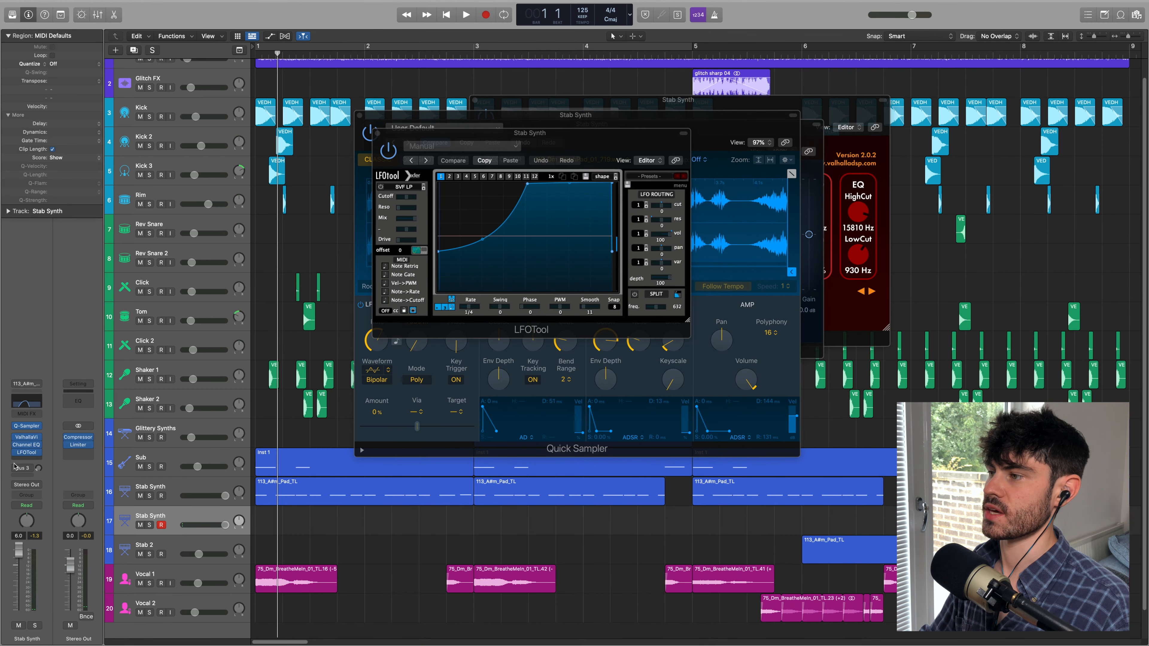
left_click(24, 470)
left_click(16, 470)
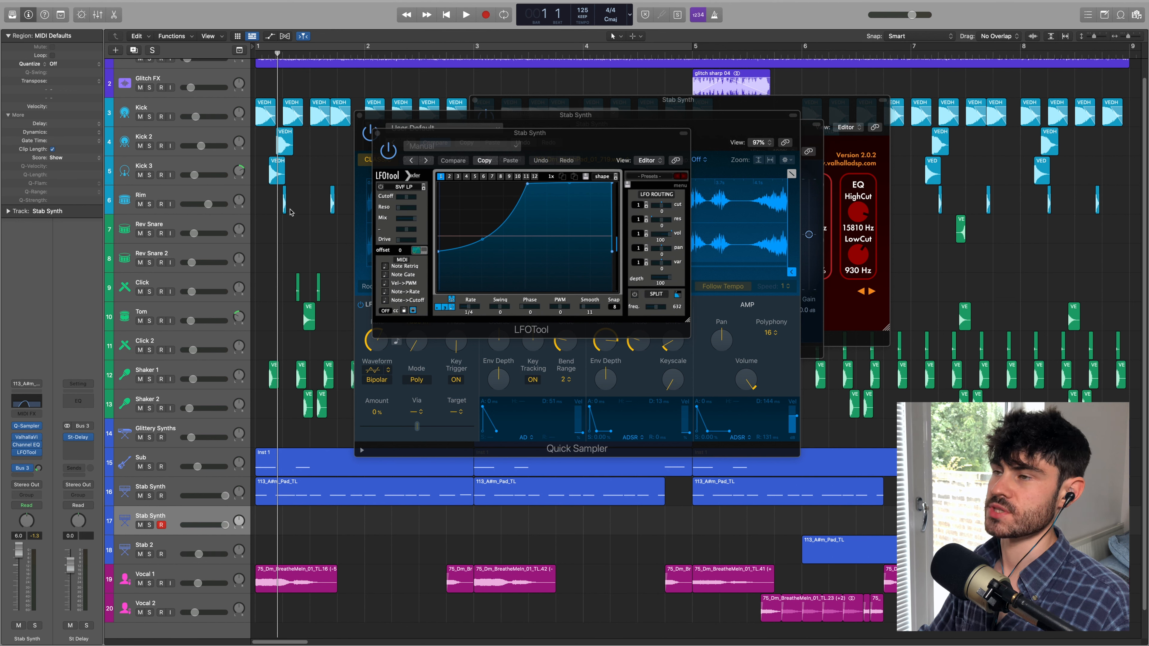
left_click(375, 133)
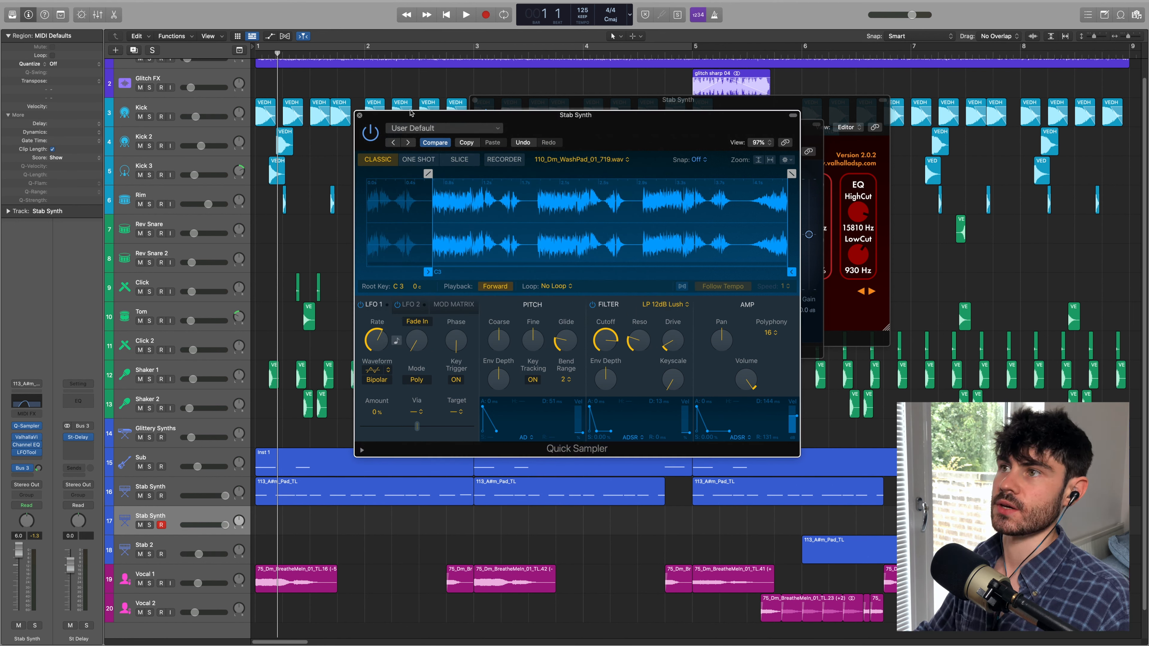
left_click(359, 115)
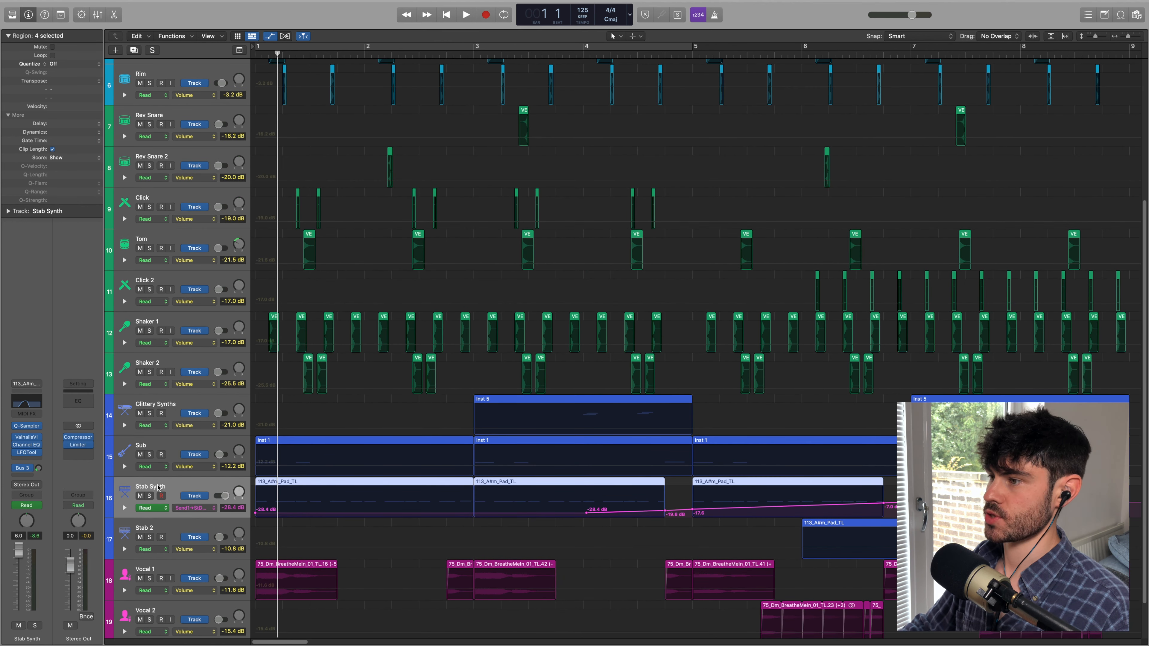
Examine the Stab Synth's automation parameter choices under Main for Send 1 → St Delay, leaving the selection as it is.
double_click(230, 508)
left_click(205, 510)
mouse_move(291, 487)
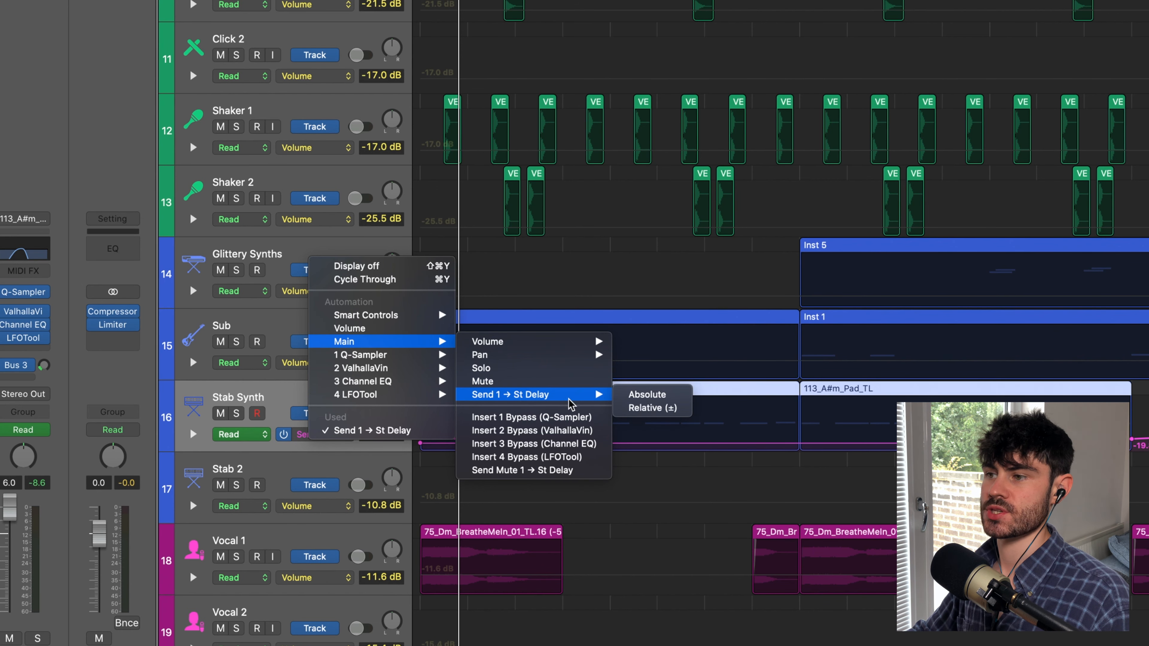
left_click(588, 284)
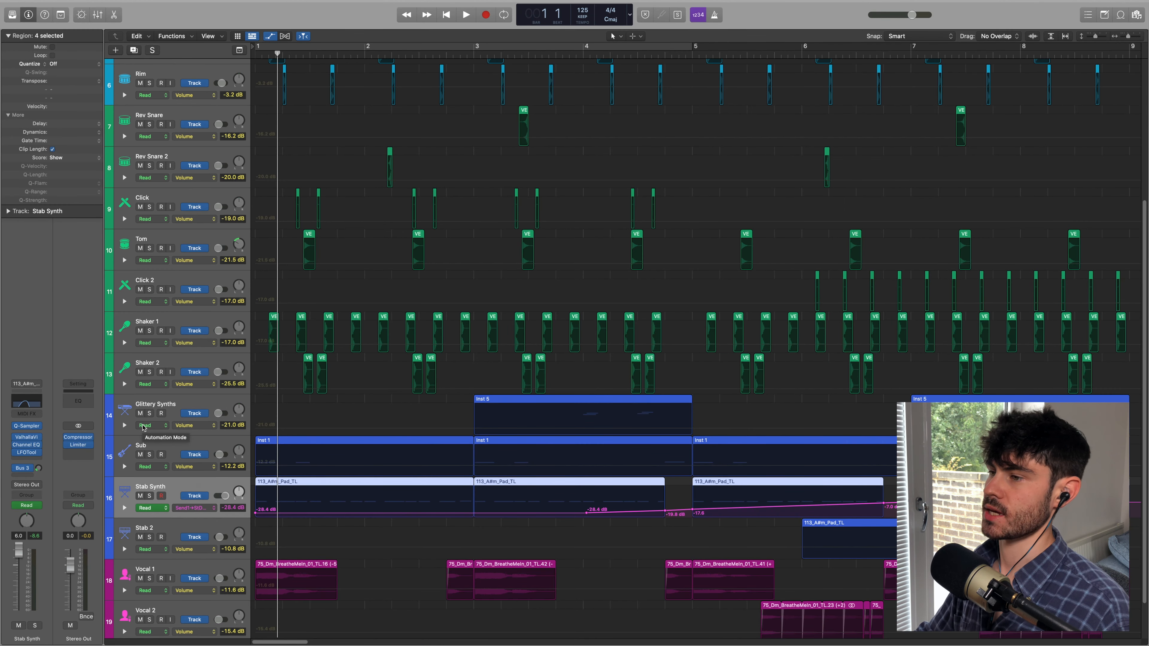
Play the soloed Stab Synth from about bar 3 to hear its St Delay send automation, and clear the solo.
left_click(496, 56)
key("s")
key("space")
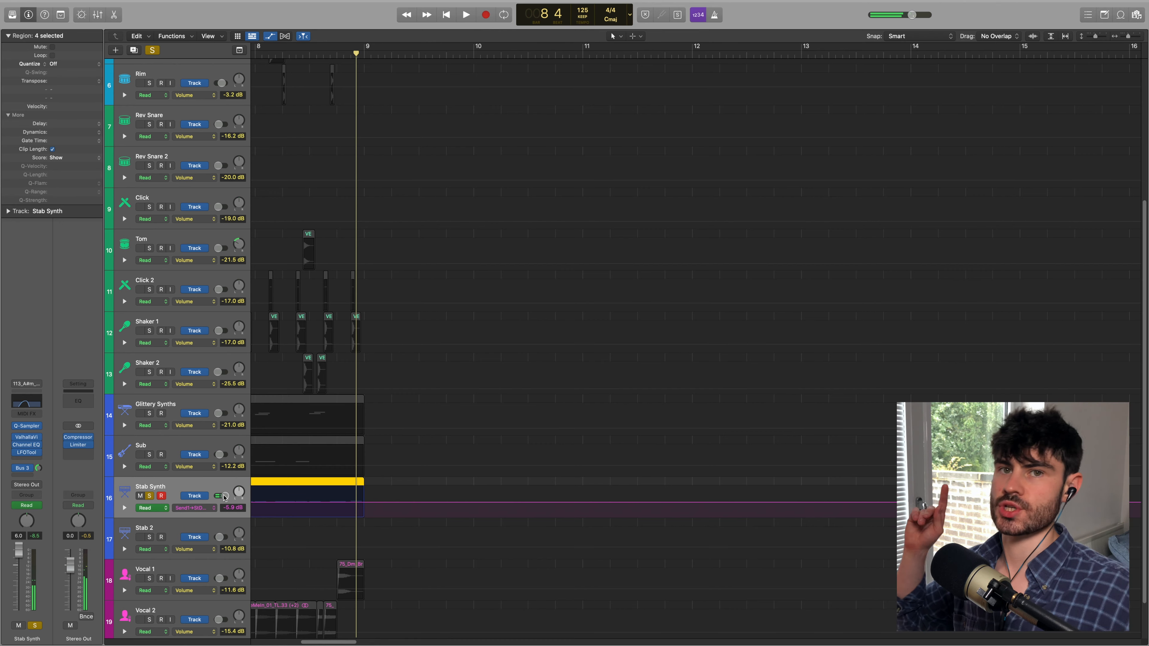
left_click(149, 495)
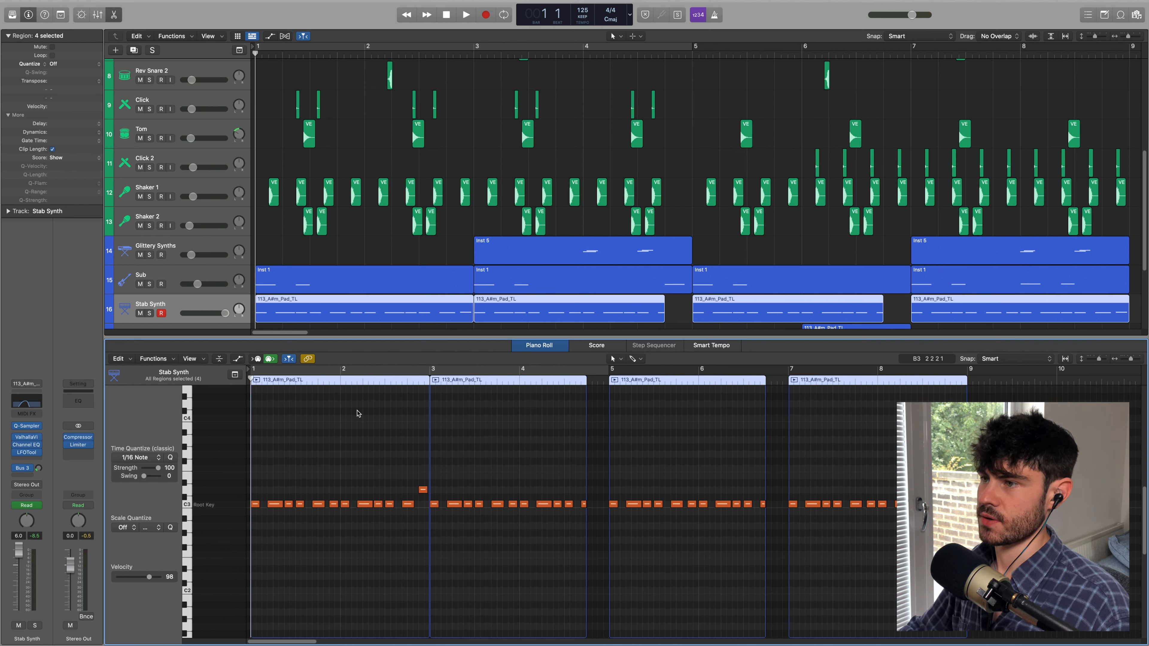
Solo the Stab Synth and play its 113_A#m_Pad_TL pattern from bar 1 alongside the Piano Roll.
key("ctrl+s")
key("space")
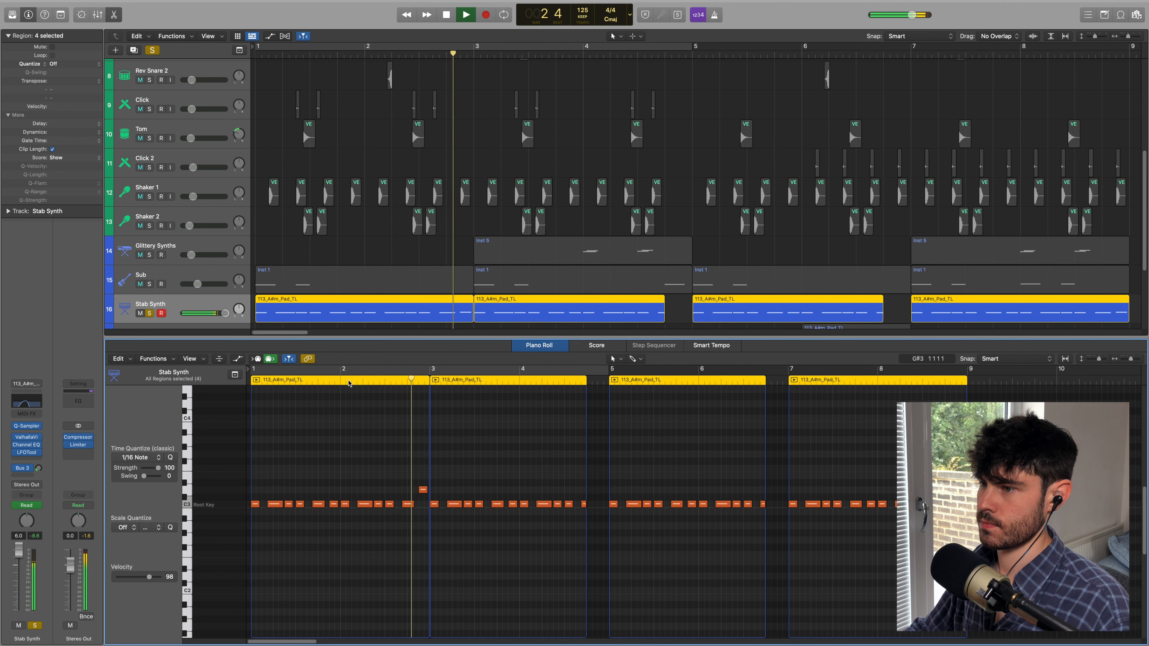
key("space")
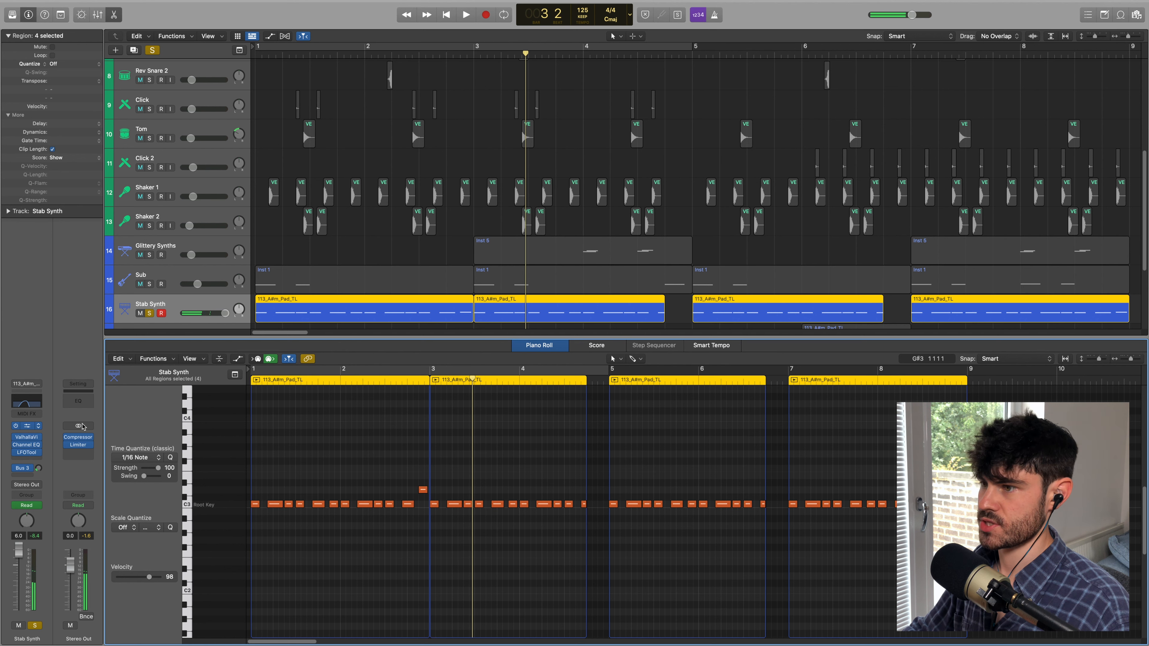
Bring up the Stab Synth's Quick Sampler to check its Glide setting, and show the Musical Typing keyboard.
key("v")
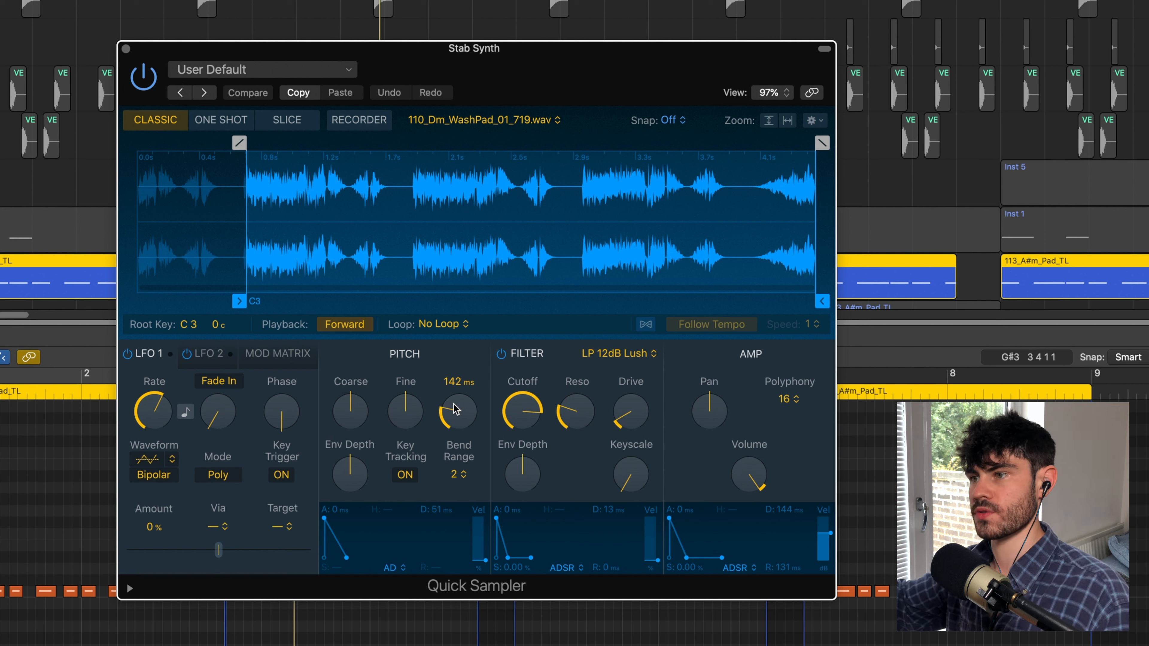
key("super+k")
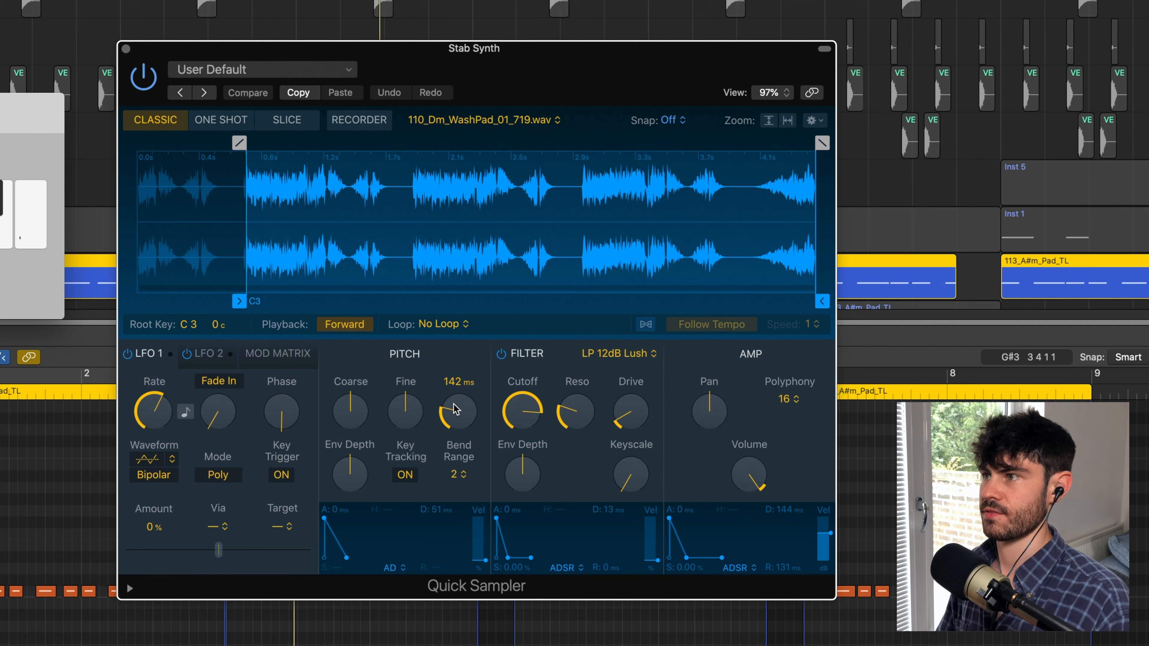
Play alternating low and high notes on the Stab Synth to hear its Glide, and close its Quick Sampler.
key("d")
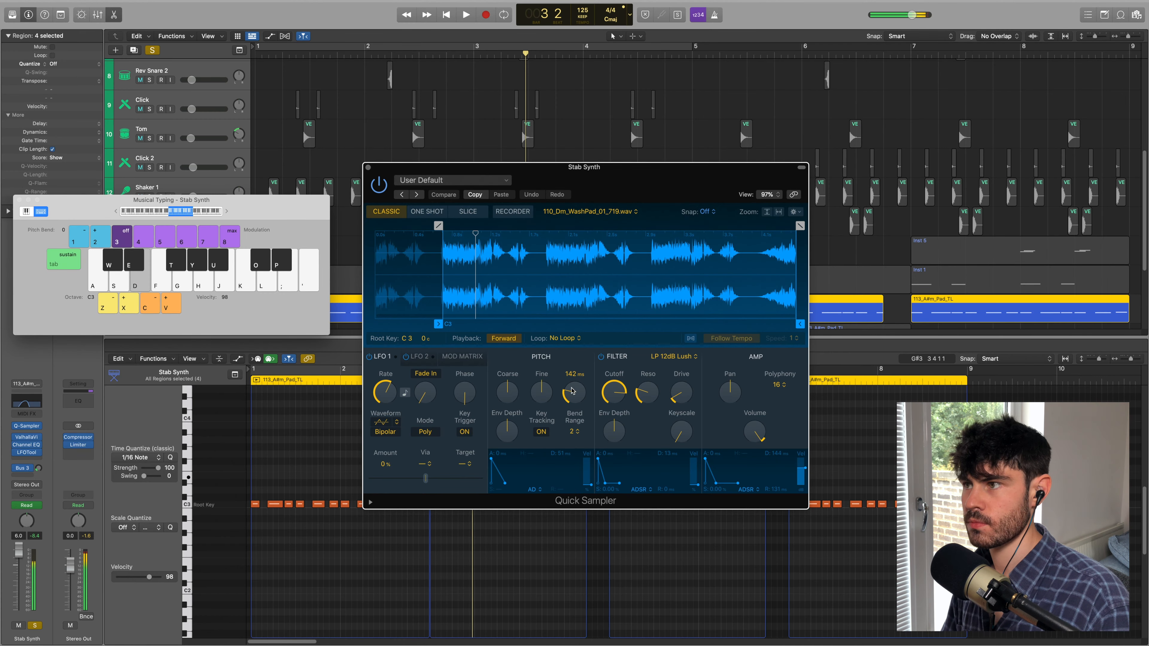
key("k")
key("f")
key("k")
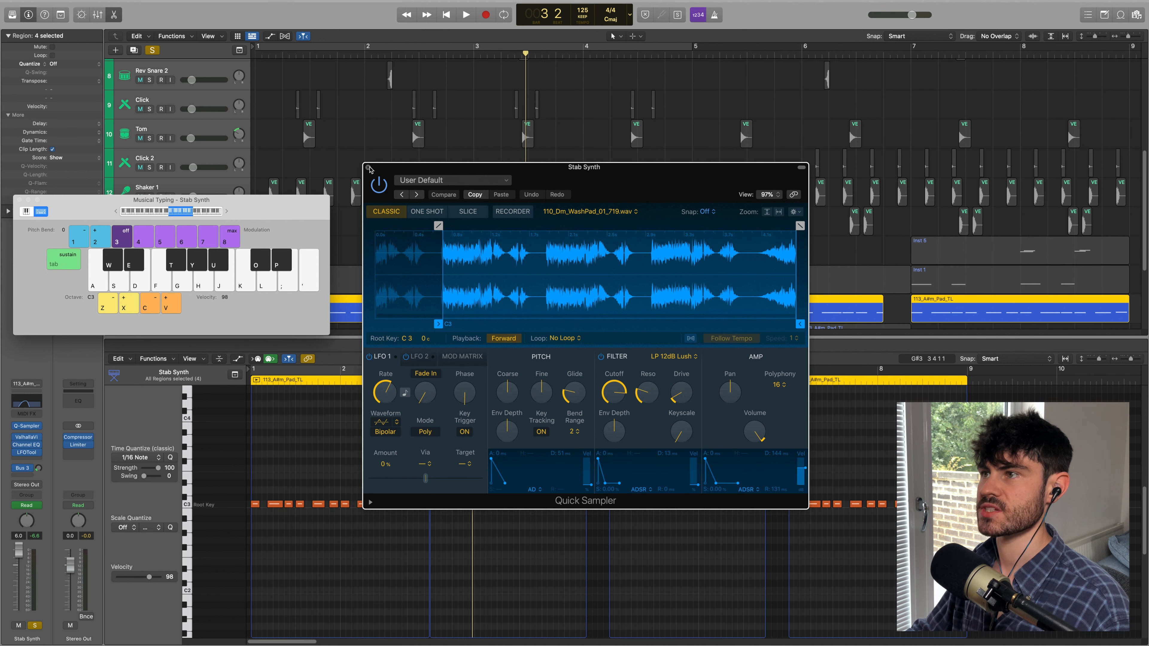
left_click(368, 167)
key("comma")
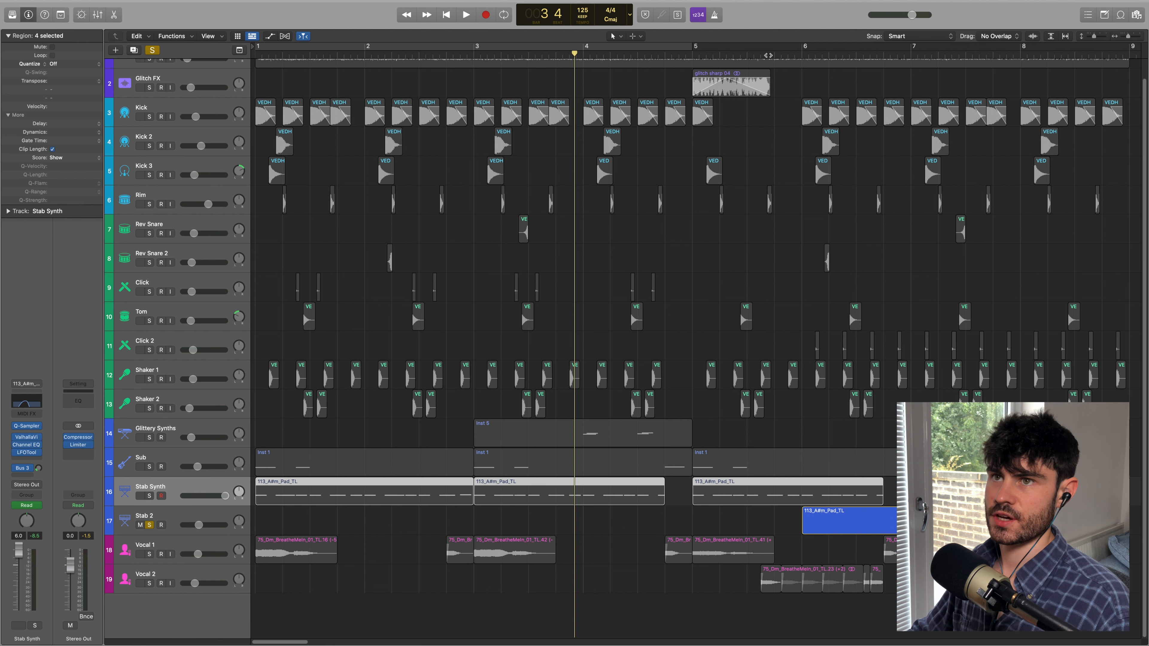
Select the soloed Stab 2 track, raise its volume to -1.0 dB and play it from about bar 6 beat 3.
left_click(854, 54)
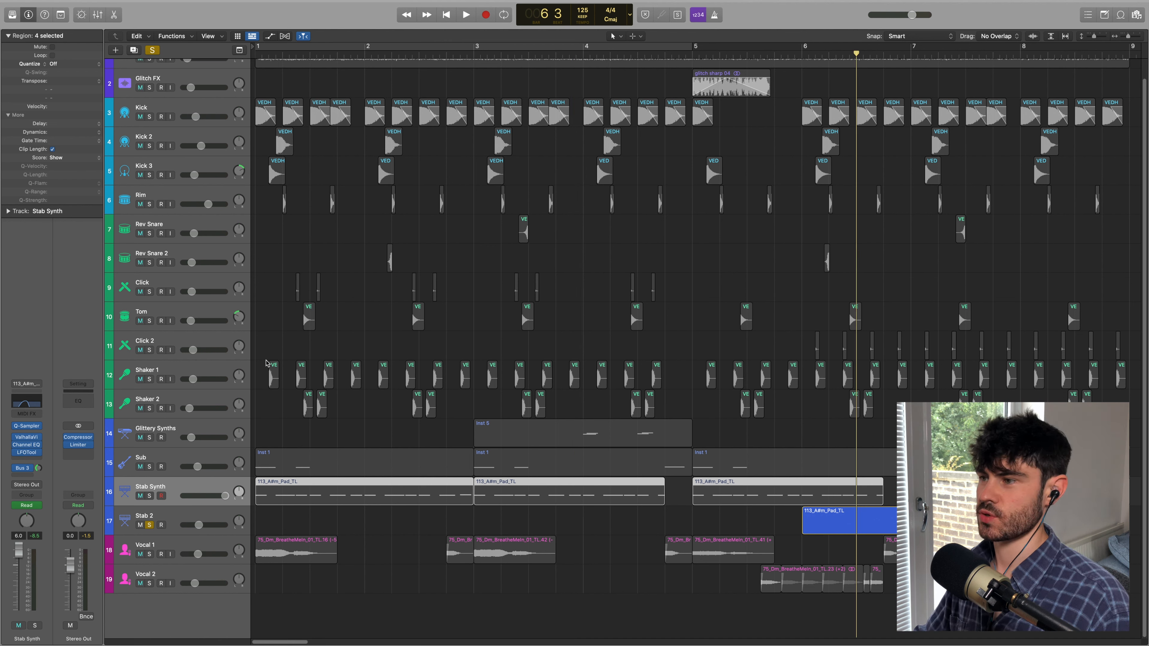
left_click(170, 516)
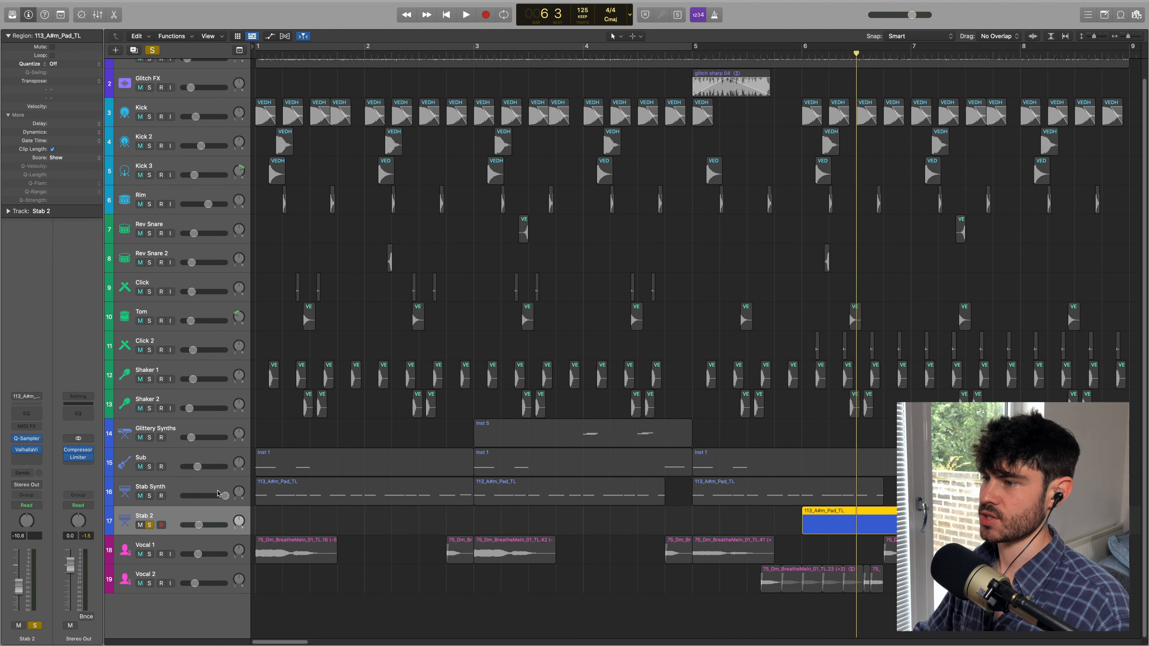
left_click_drag(219, 494, 212, 525)
key("space")
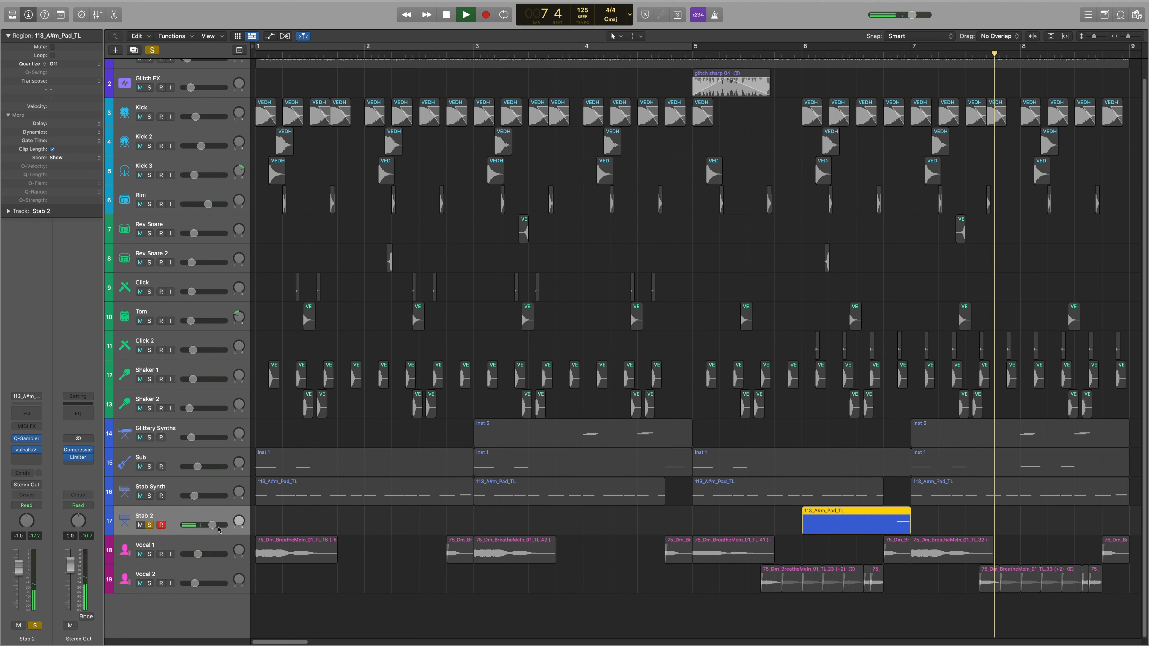
key("space")
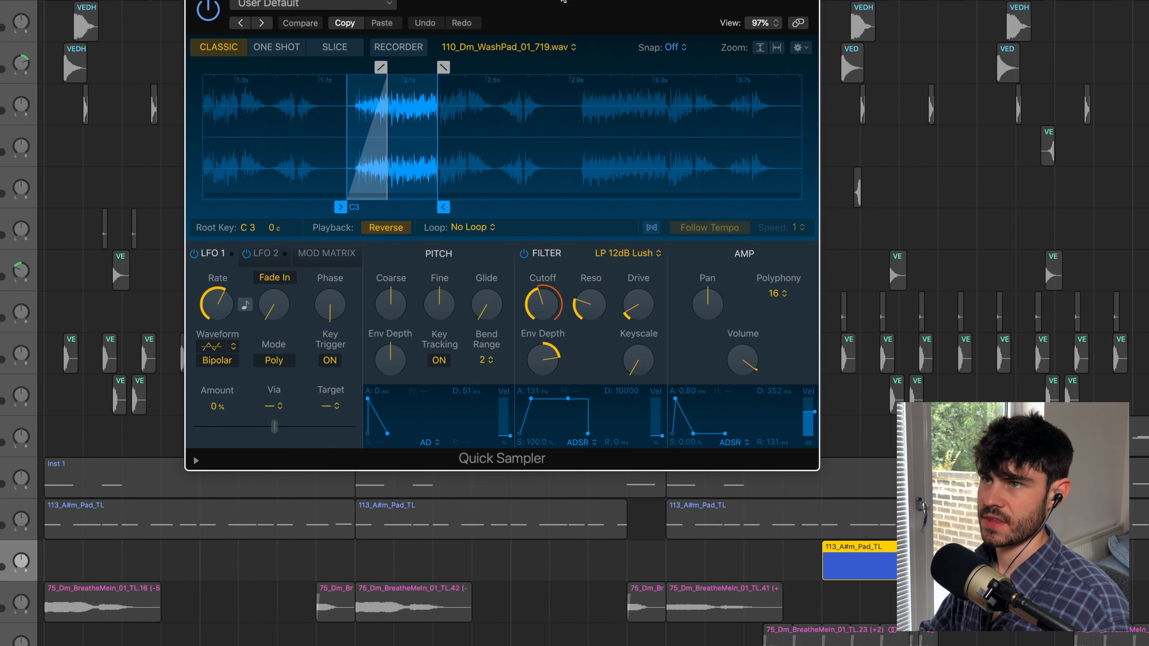
Audition the reversed 110_Dm_WashPad_01_719.wav slice in Stab 2's Quick Sampler by playing a repeated note with Musical Typing.
left_click_drag(561, 0, 562, 80)
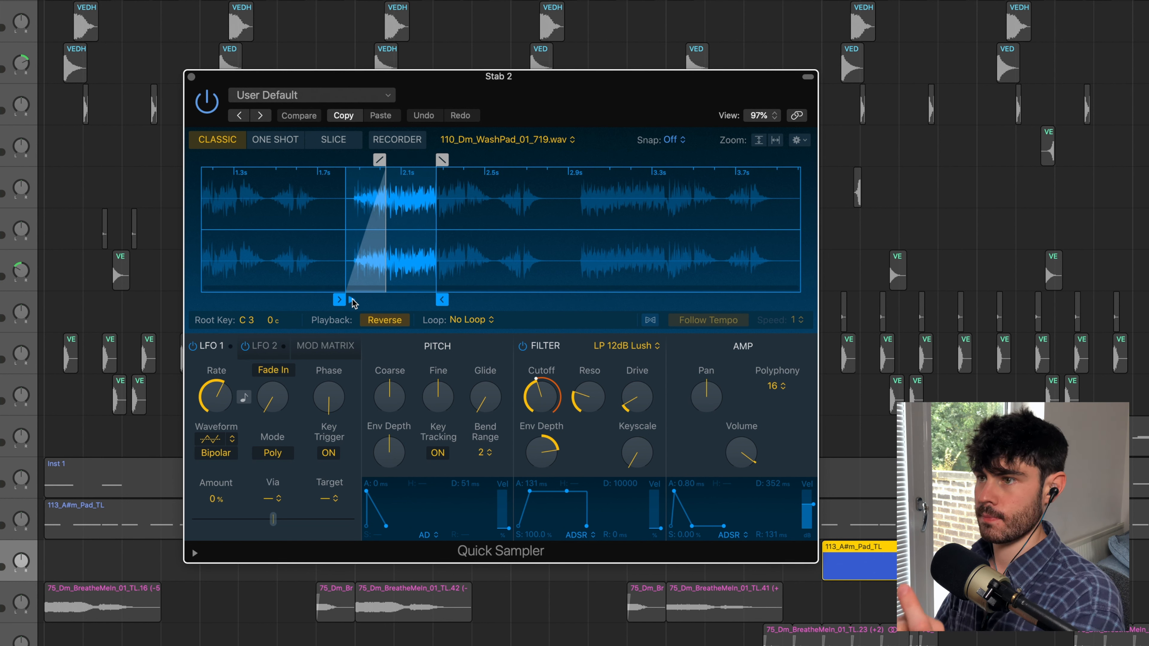
key("super+k")
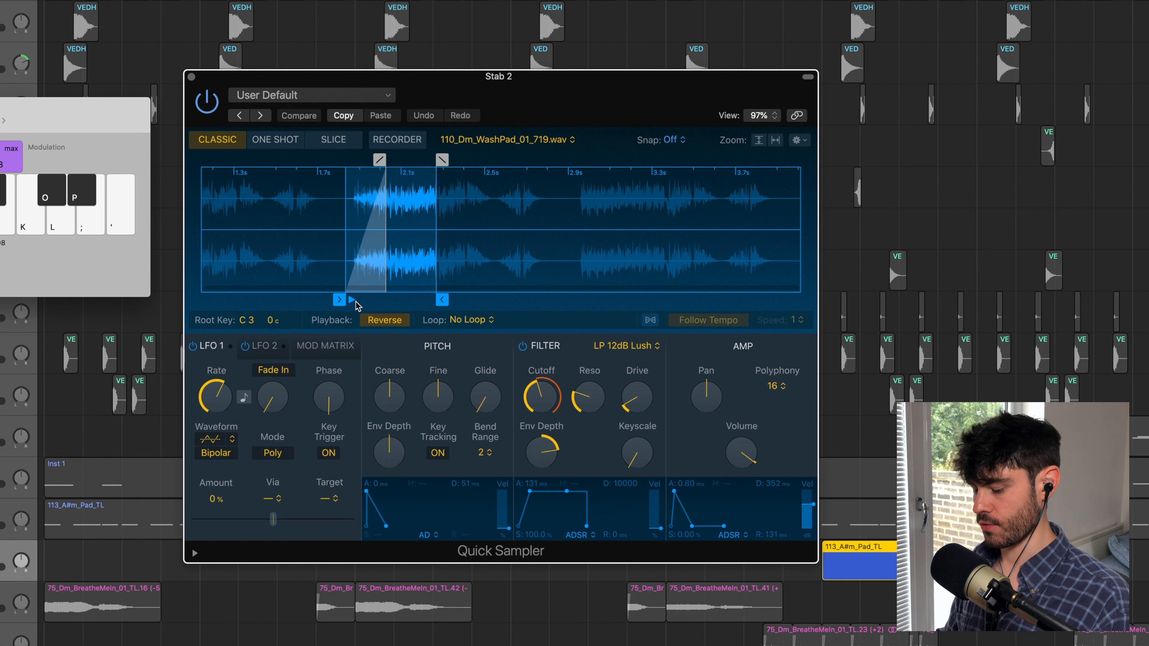
key("k")
key("k")
key("k")
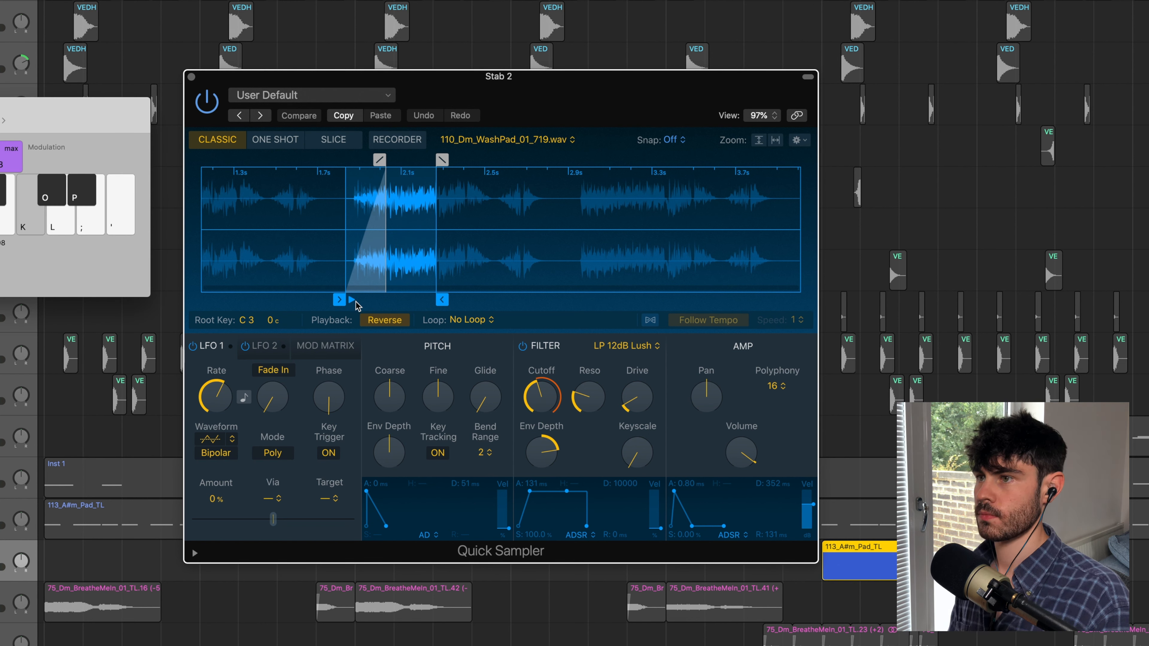
key("k")
key("k")
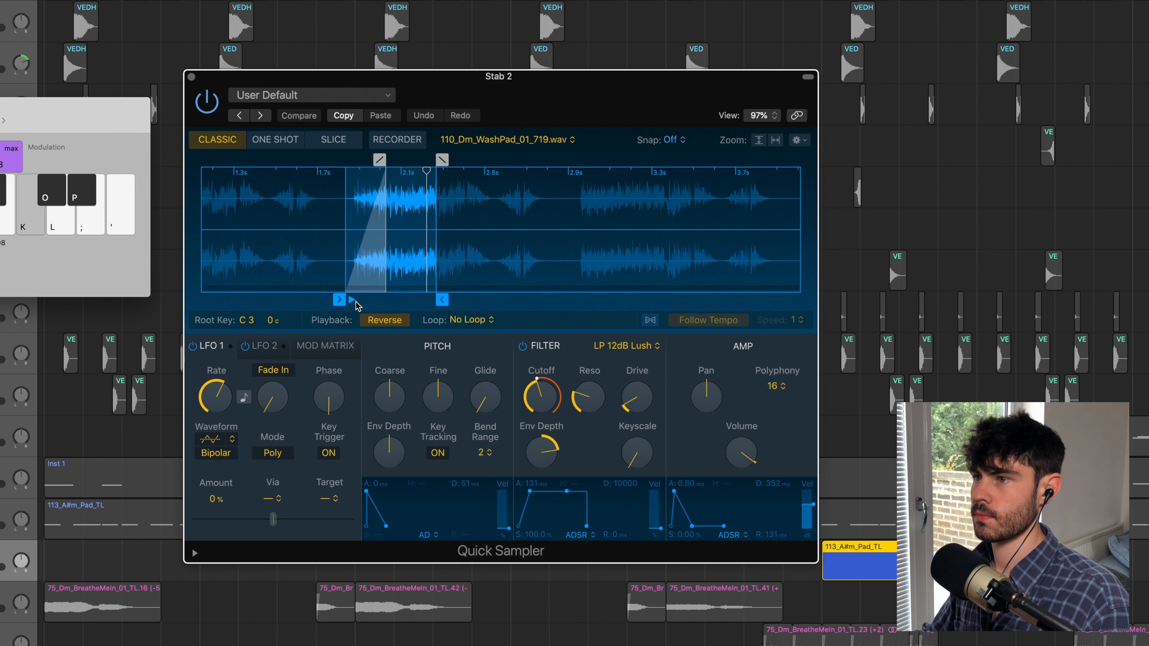
Examine Stab 2's filter type choices, keeping LP 12dB Lush, and check its Cutoff and Env Depth.
left_click(657, 345)
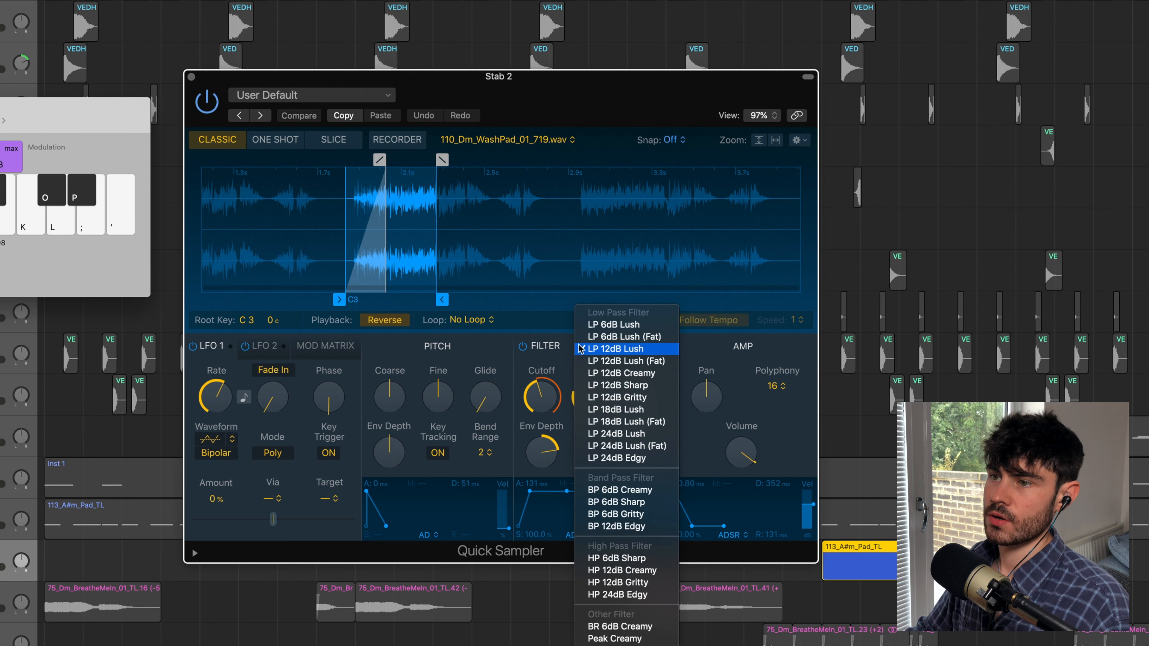
left_click(519, 446)
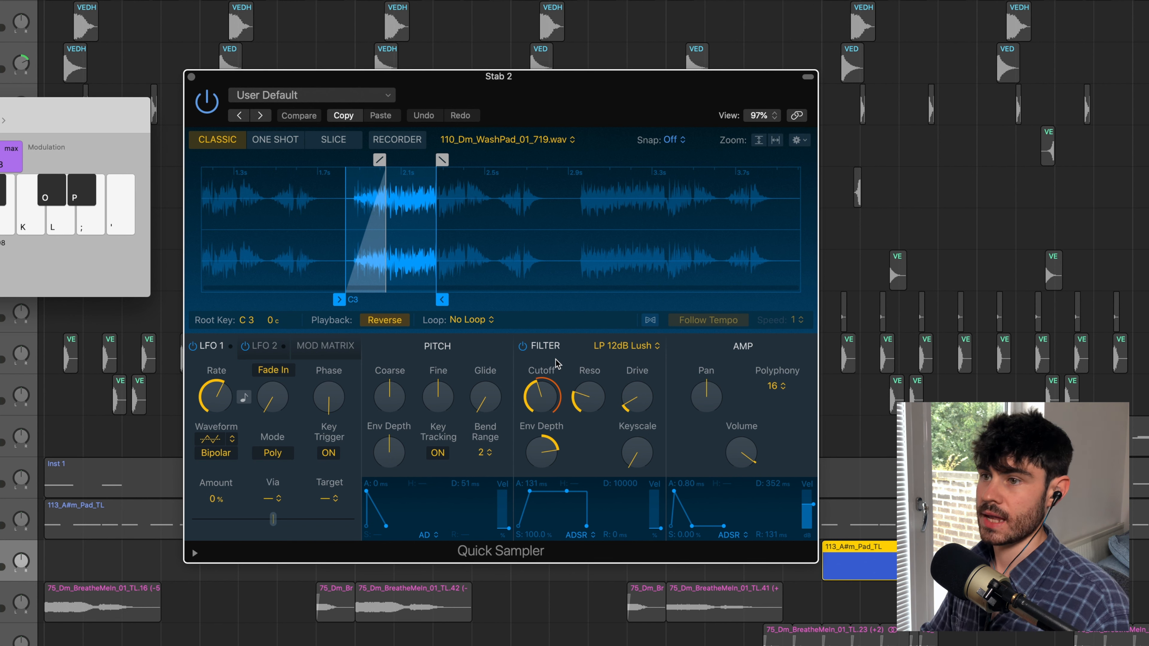
mouse_move(523, 405)
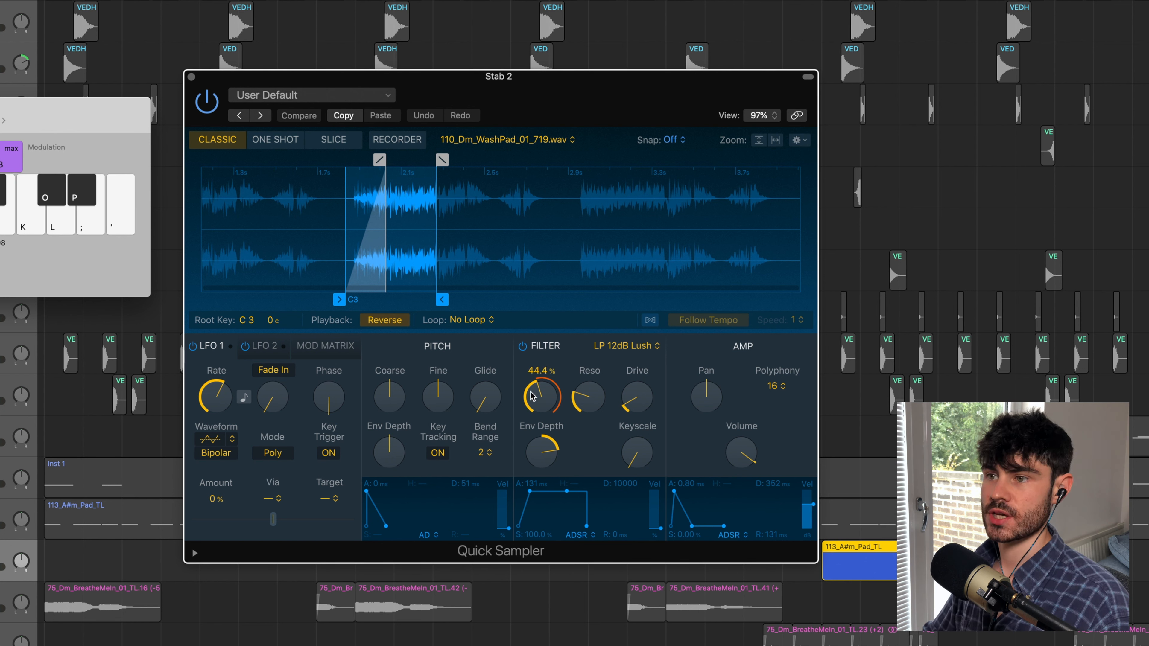
mouse_move(544, 464)
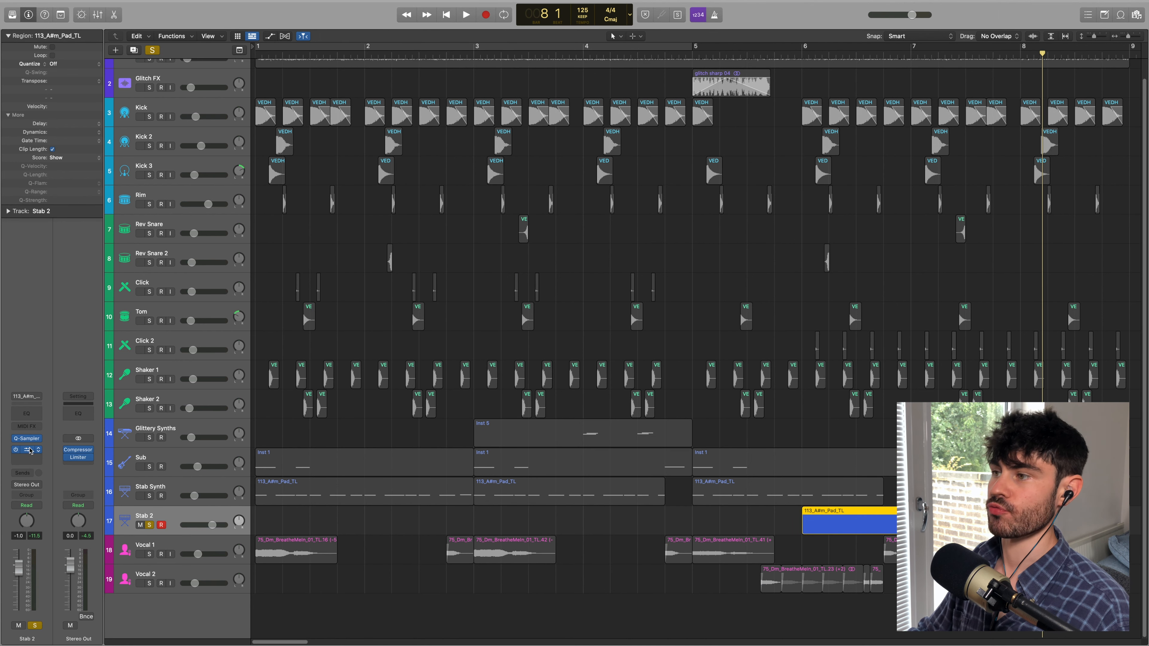
Show Stab 2's ValhallaVintageVerb, bypass it and play dry notes with Musical Typing, lowering the octave to C3.
left_click(26, 449)
left_click_drag(647, 136, 648, 139)
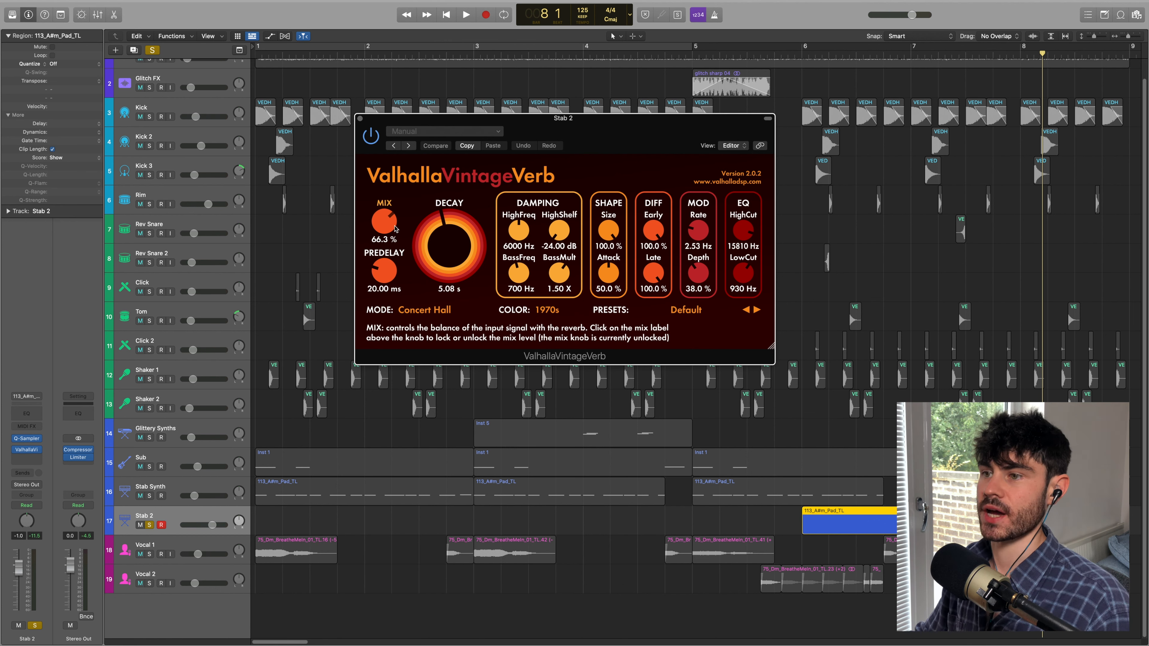
key("super+k")
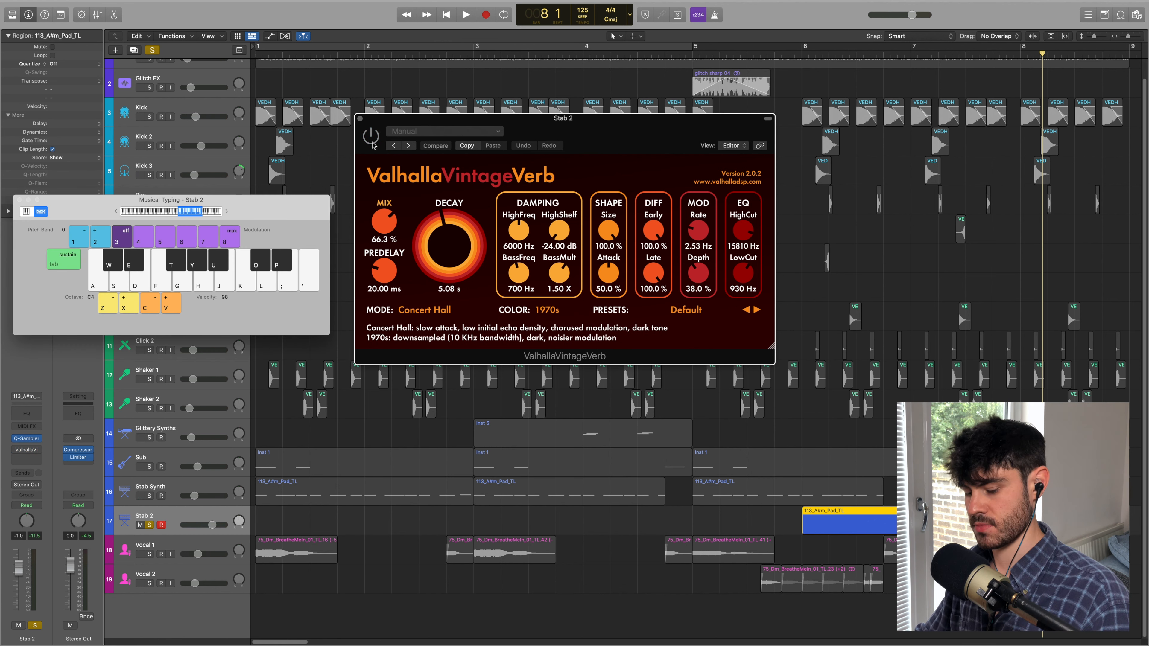
key("l")
key("l")
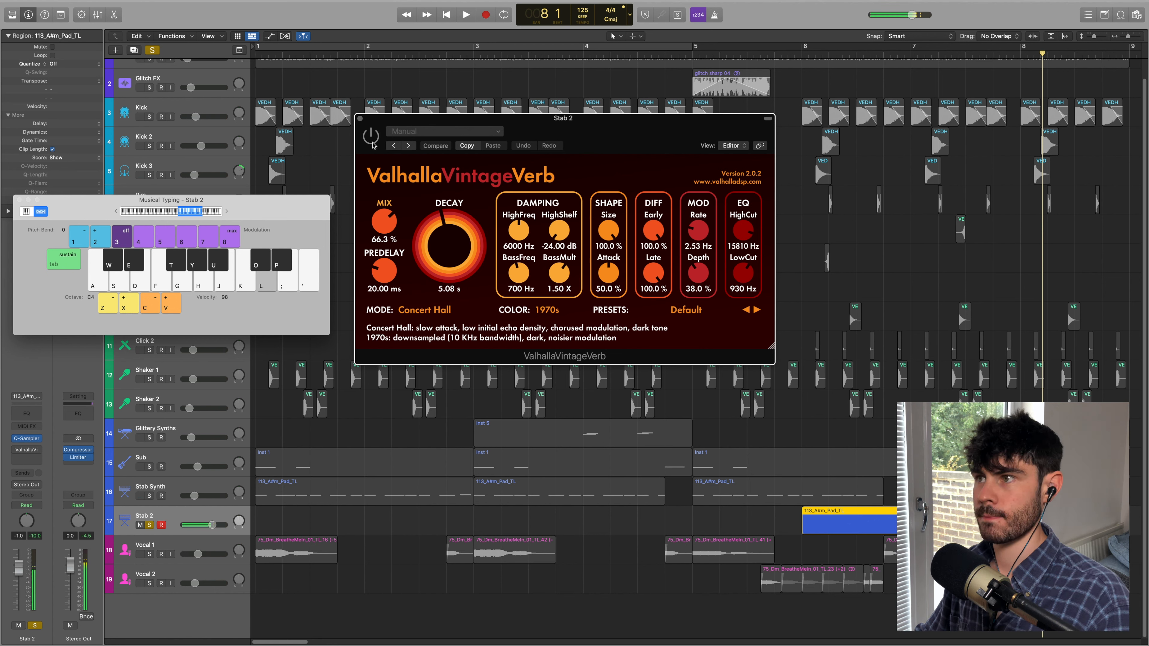
key("l")
key("z")
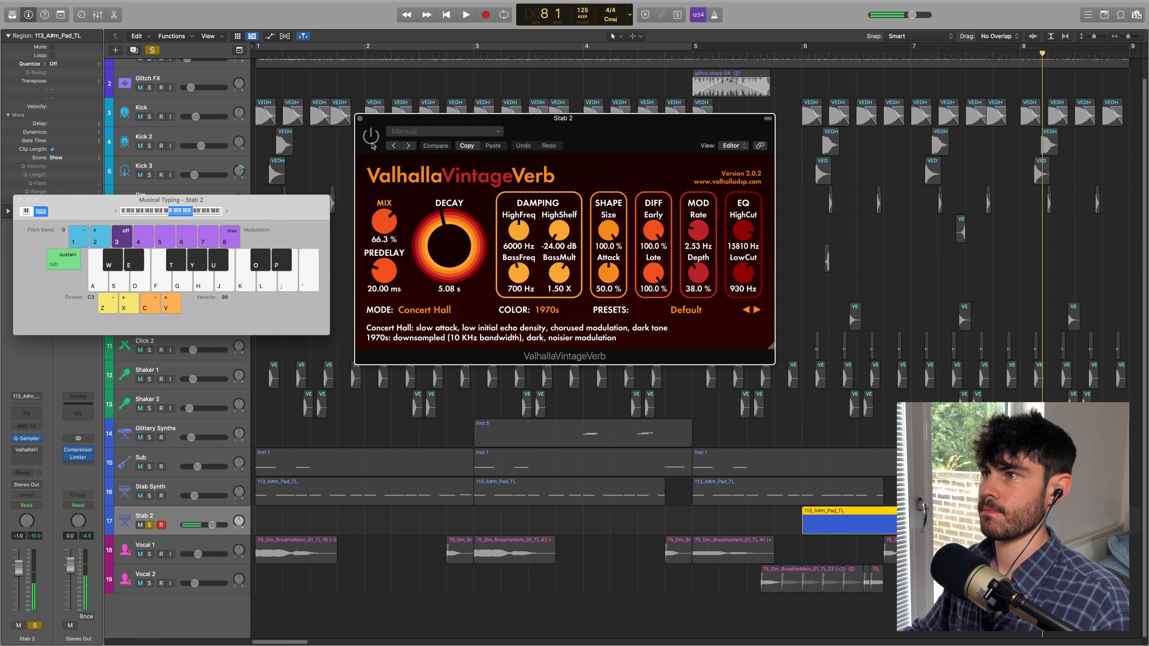
Compare the Stab 2 note with ValhallaVintageVerb switched back on, and close the reverb and Musical Typing windows.
key("l")
key("l")
key("l")
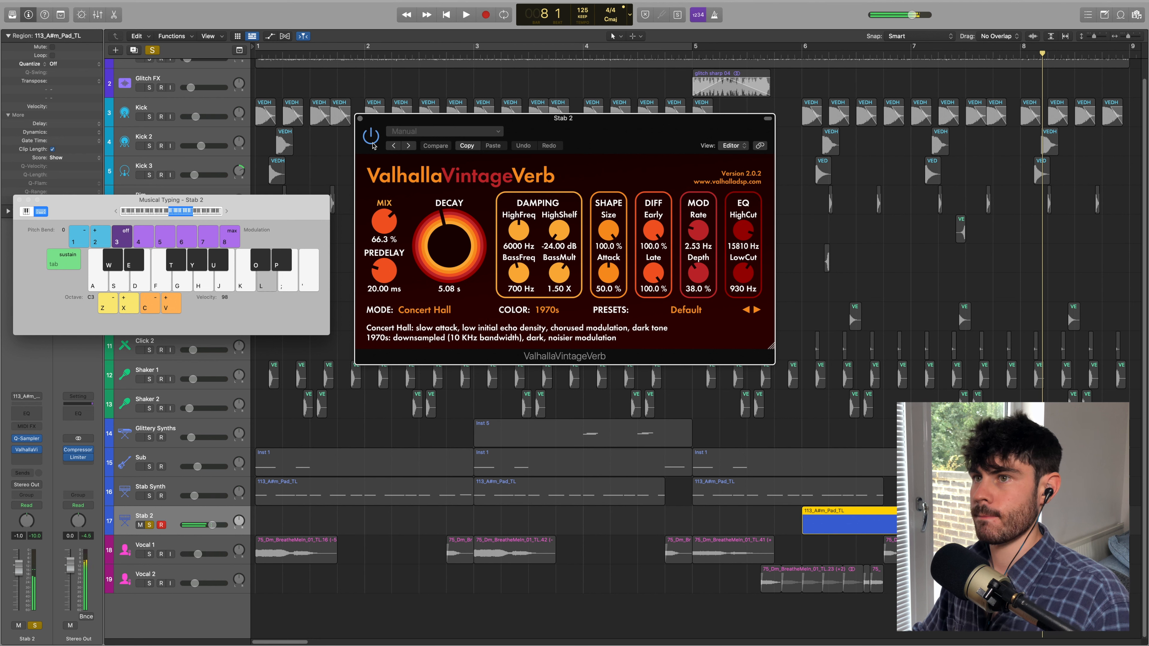
key("l")
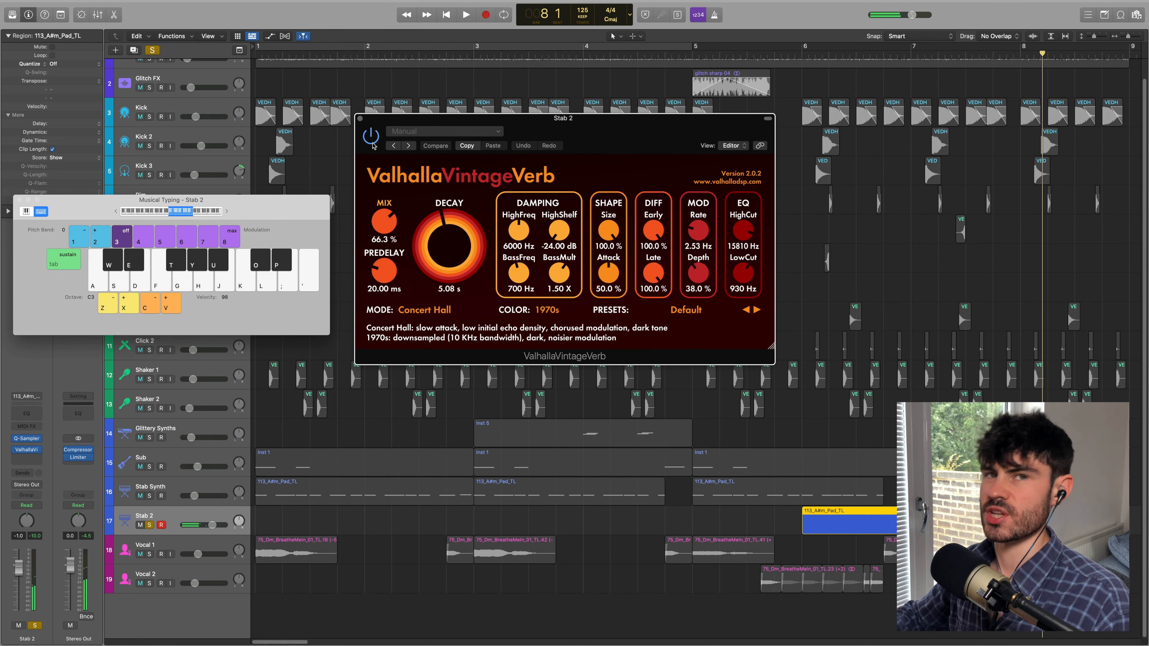
left_click(360, 119)
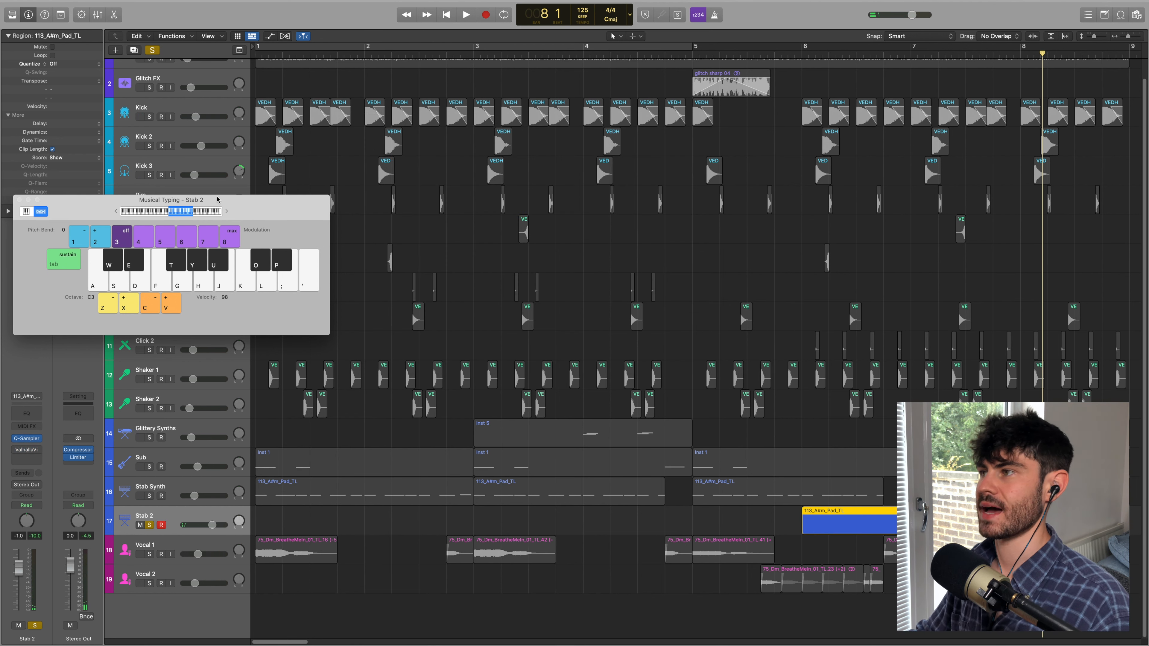
key("super+k")
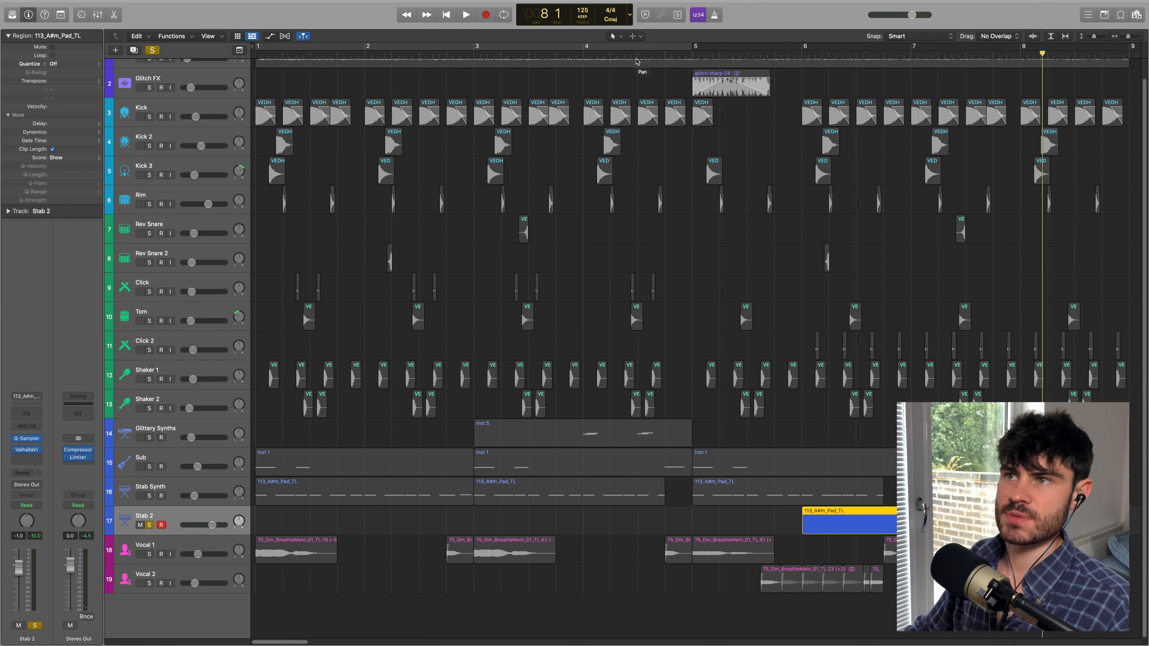
Clear Stab 2's solo and lower its volume, and play the soloed vocal tracks with Vocal 1 at -2.7 dB.
left_click(637, 61)
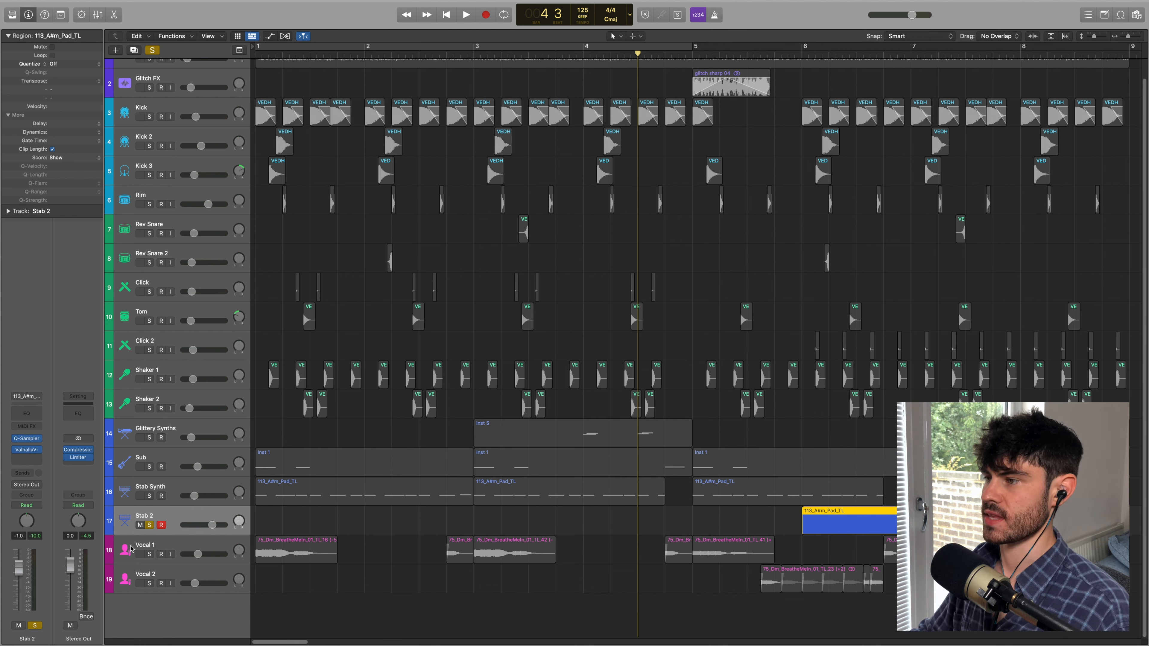
left_click(150, 525)
key("space")
left_click_drag(212, 525, 208, 525)
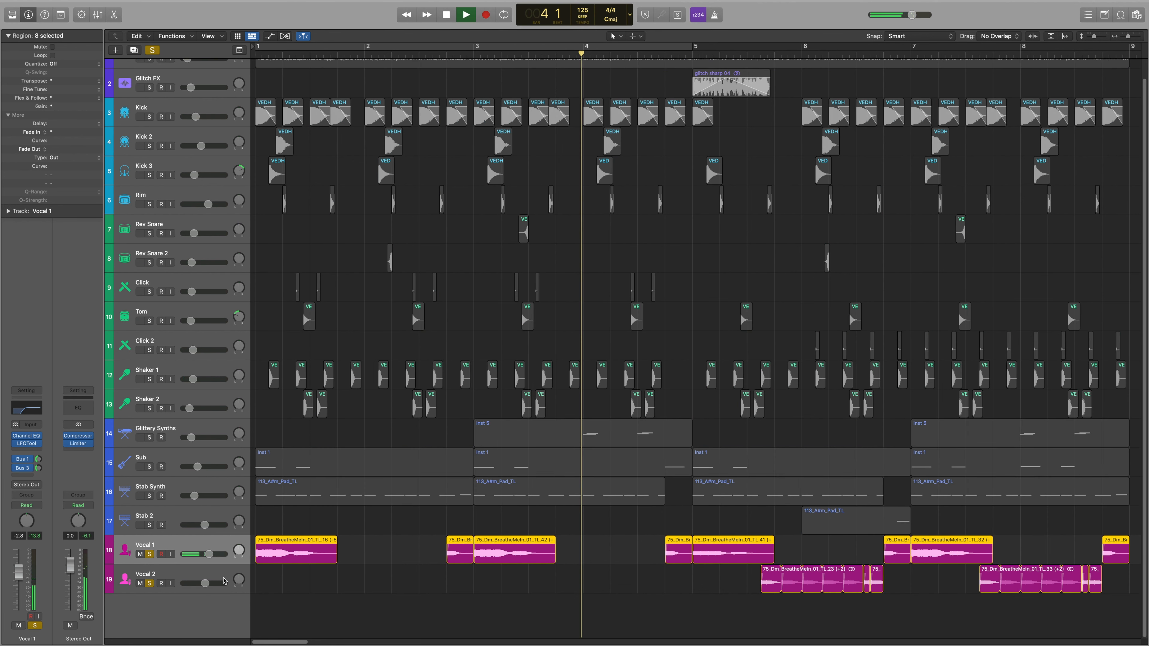
left_click_drag(209, 554, 210, 554)
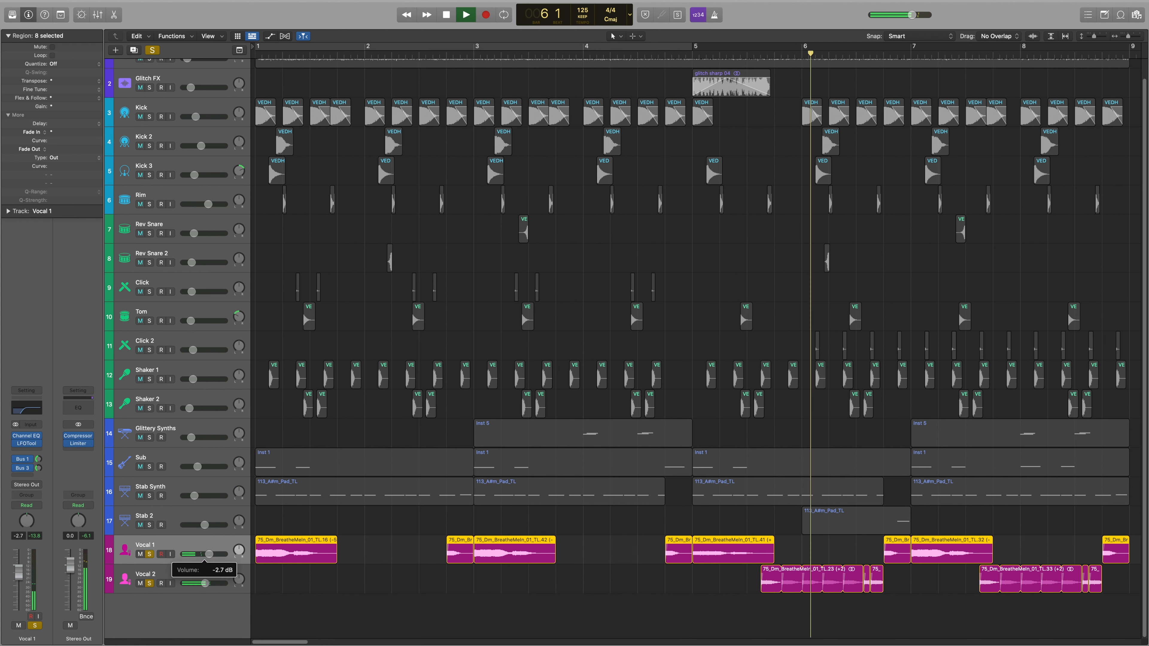
key("space")
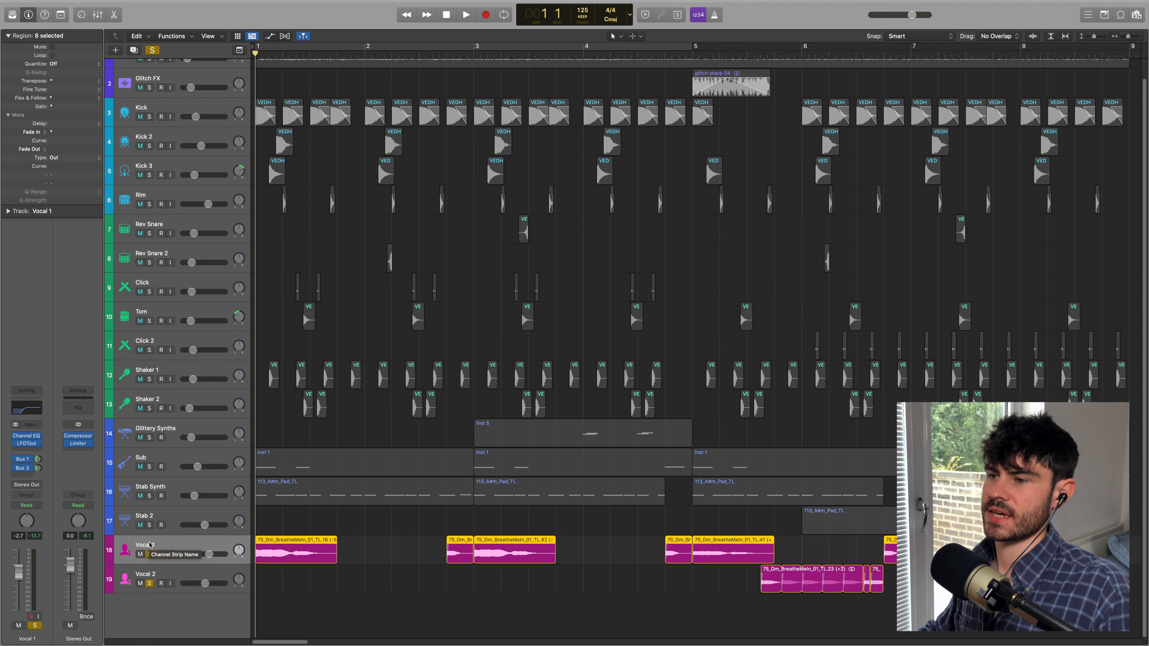
Duplicate the Vocal 1 track, move the first 75_Dm_BreatheMeIn_01_TL.16 region onto the copy and play it extended to about bar 4.
key("ctrl+s")
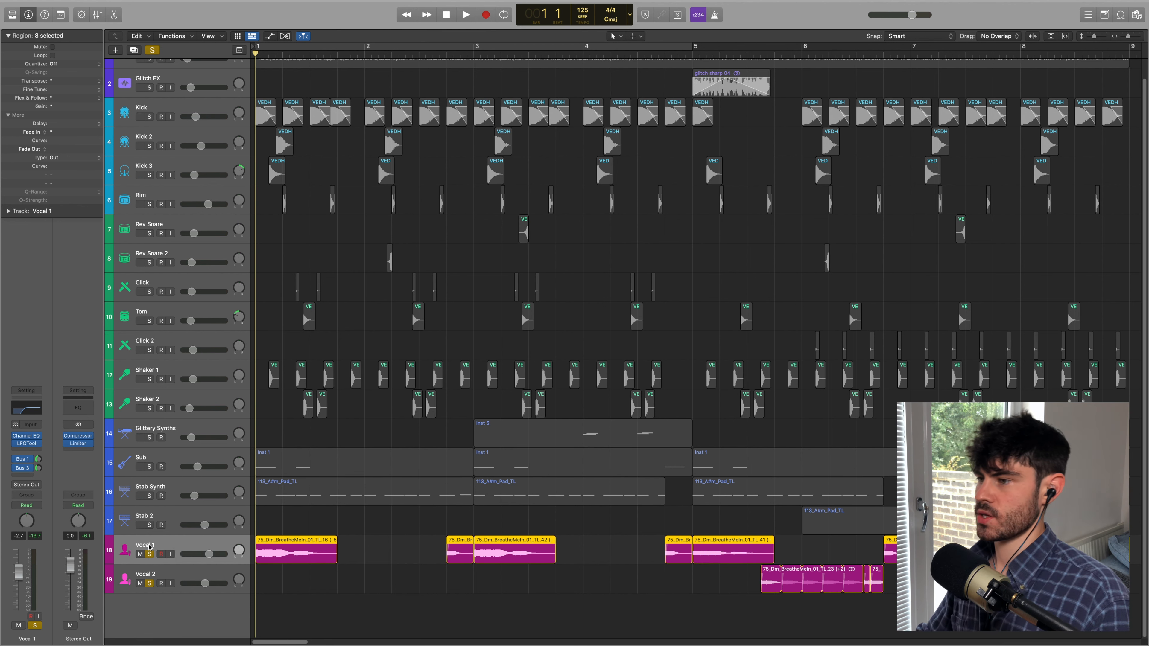
key("super+d")
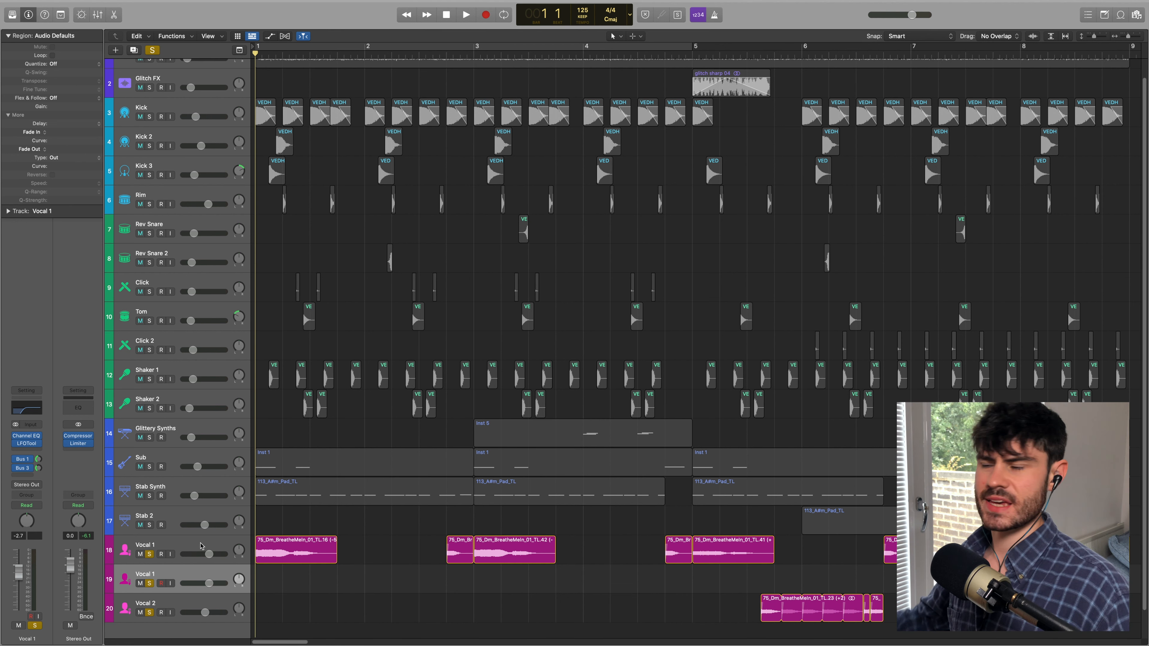
left_click_drag(286, 565, 265, 576)
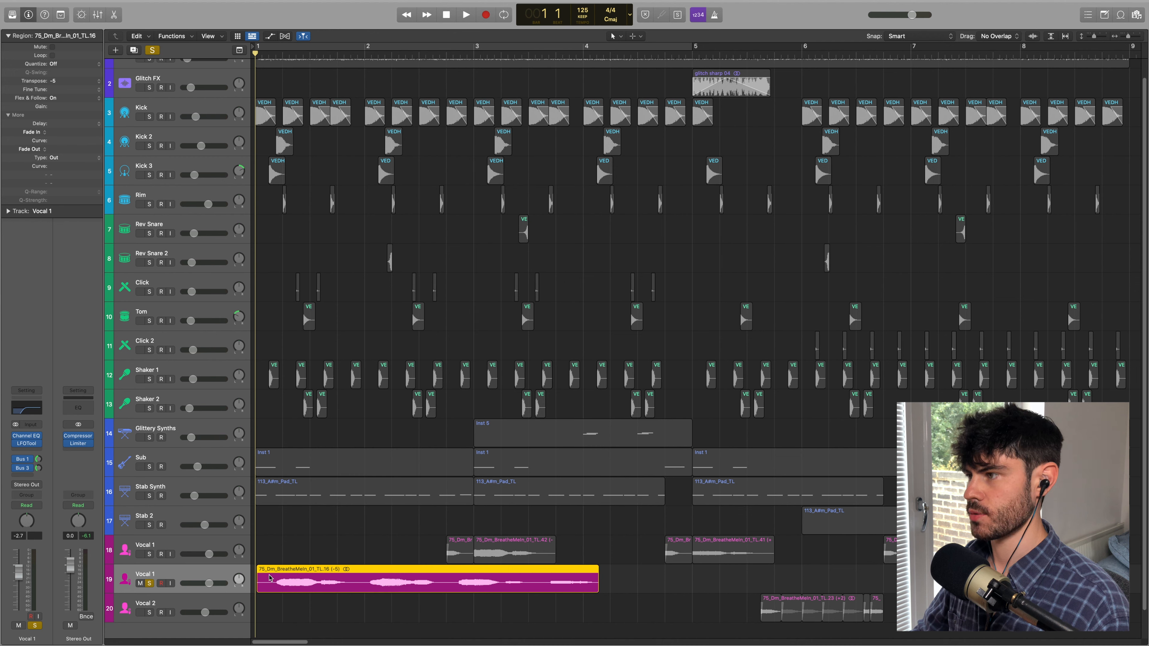
key("space")
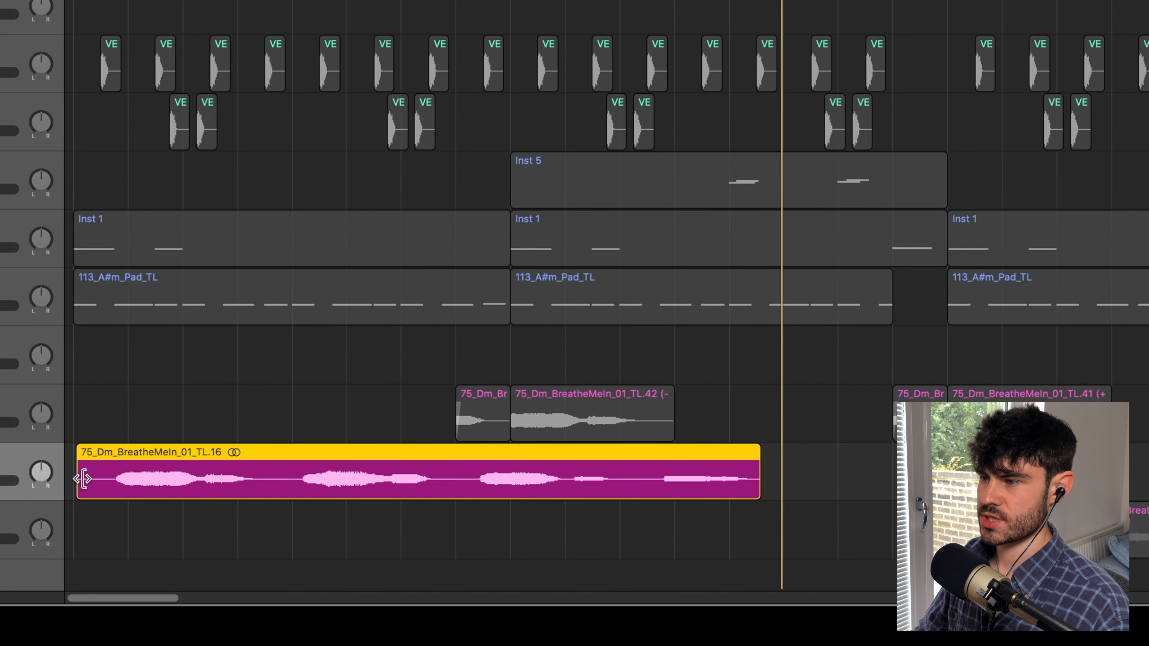
Reduce the extended vocal region to its first sung phrase starting at bar 1, and set its Fade In to 15.
left_click_drag(84, 479, 134, 491)
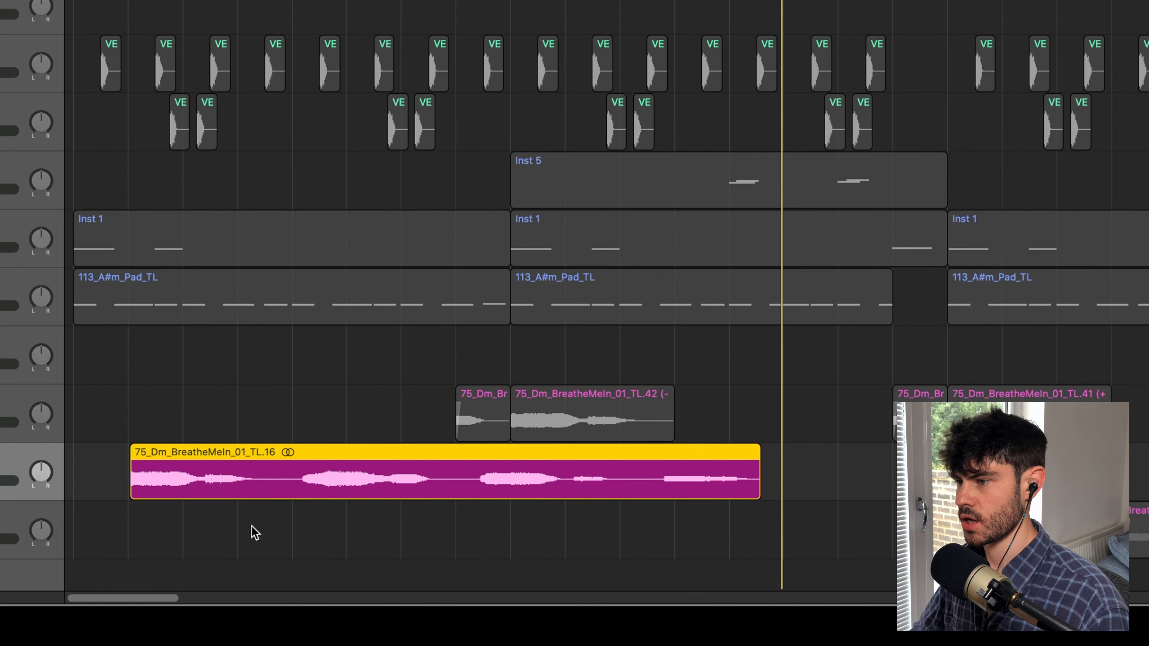
left_click(283, 478, "super")
left_click(285, 477)
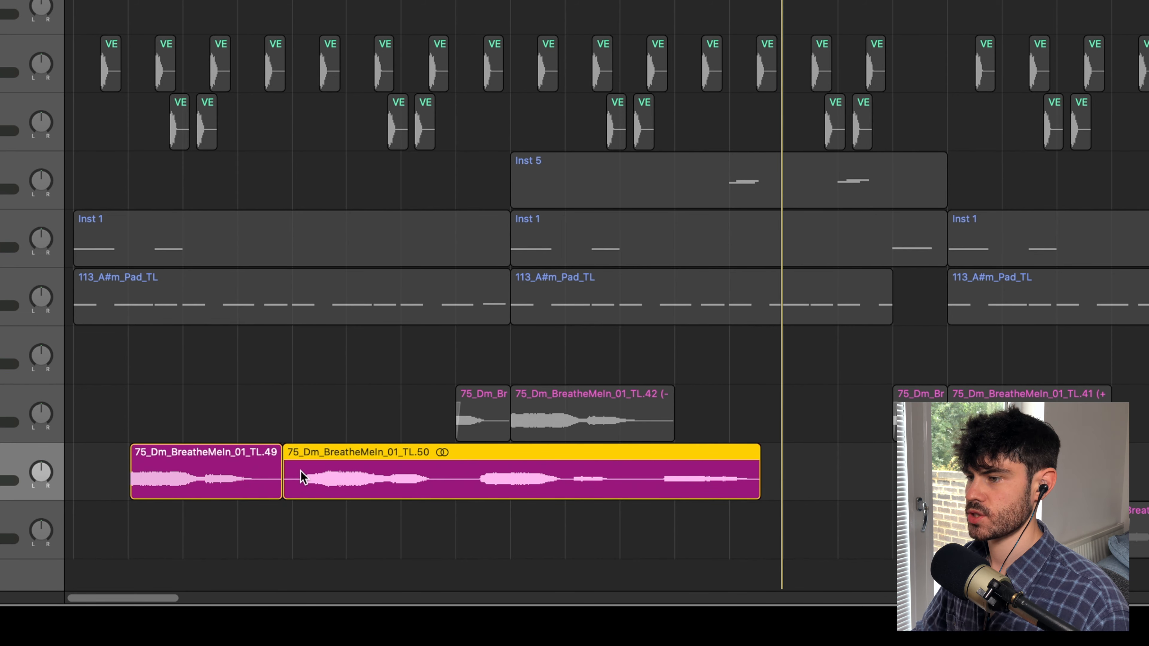
key("Delete")
left_click_drag(244, 480, 75, 479)
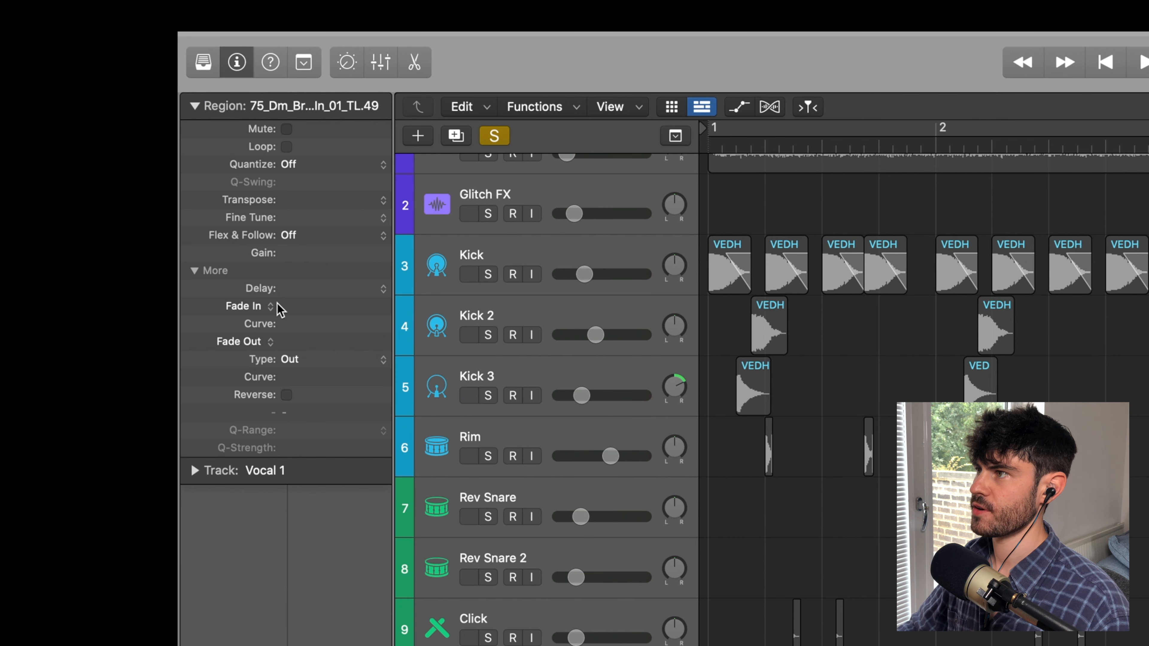
left_click_drag(290, 311, 290, 254)
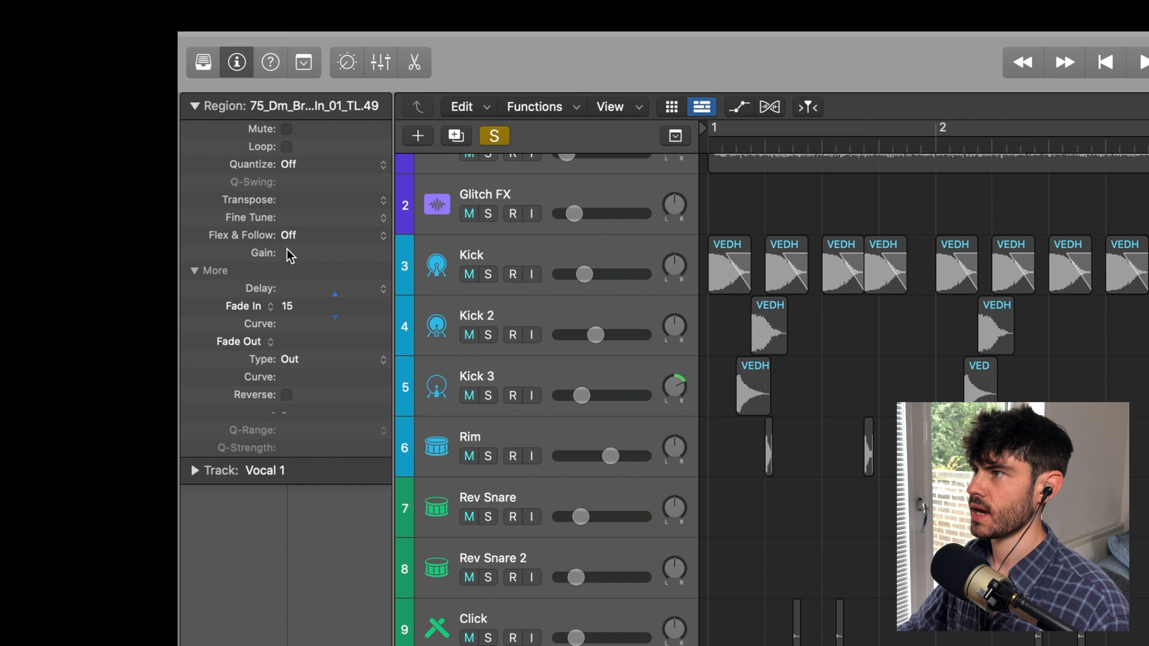
Set the first vocal region's Fade In to 16 and Fade Out to 14, and play it from the start.
left_click_drag(310, 338, 326, 292)
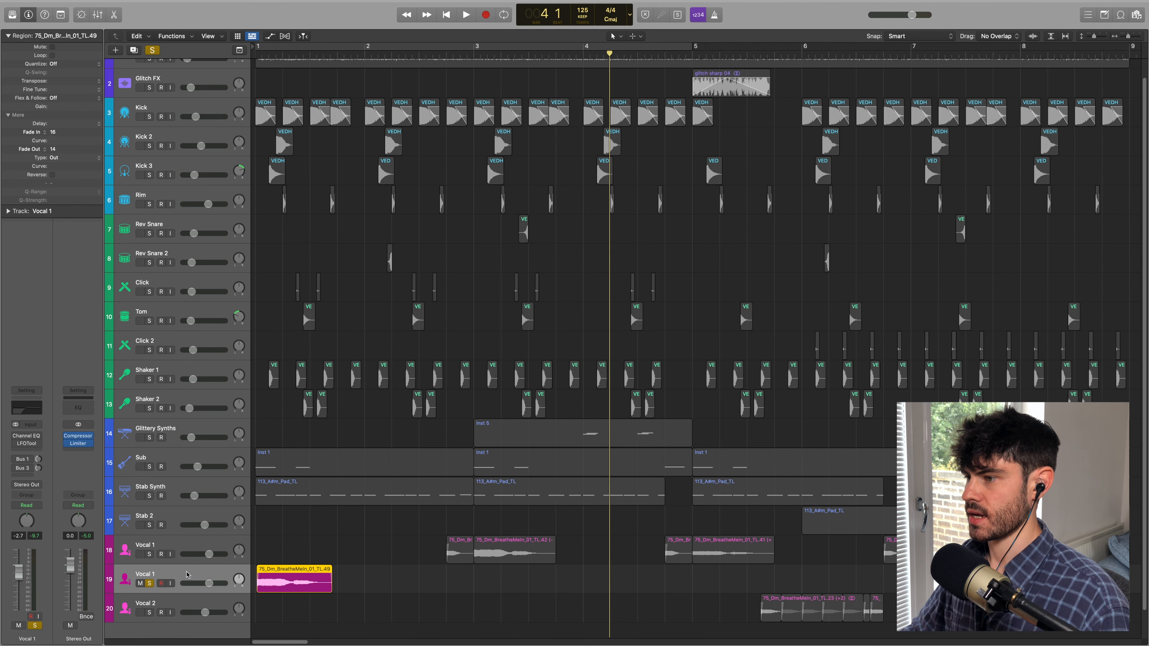
key("Return")
key("space")
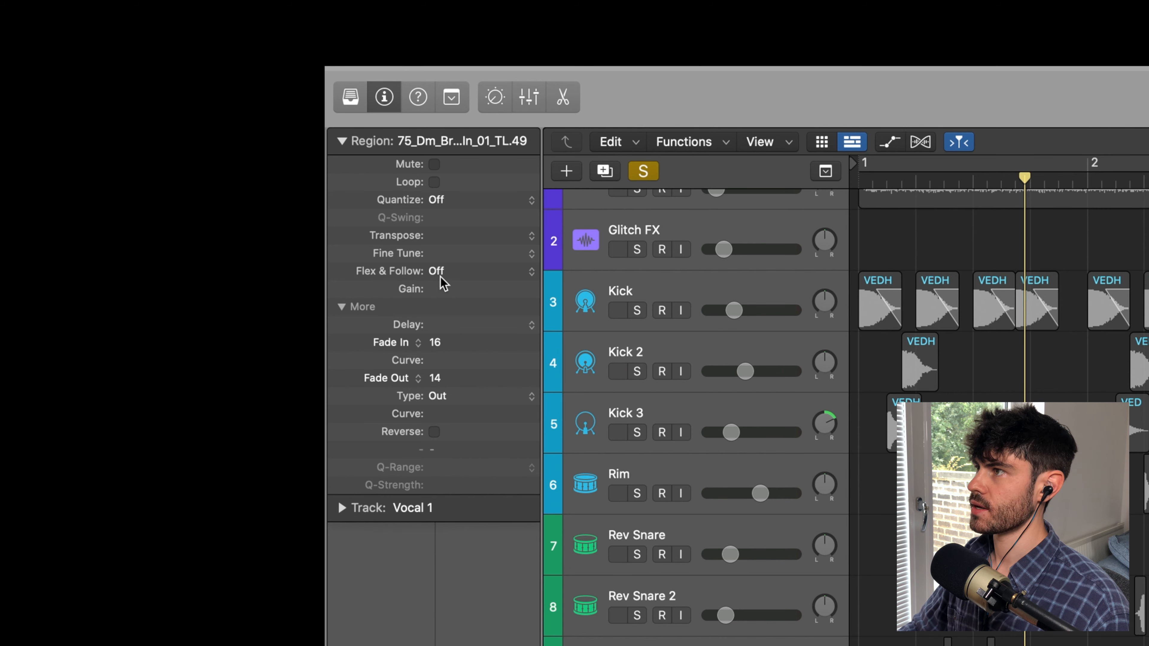
Transpose the first vocal region by -5 and play it from bar 1.
double_click(449, 235)
type("-5")
key("Return")
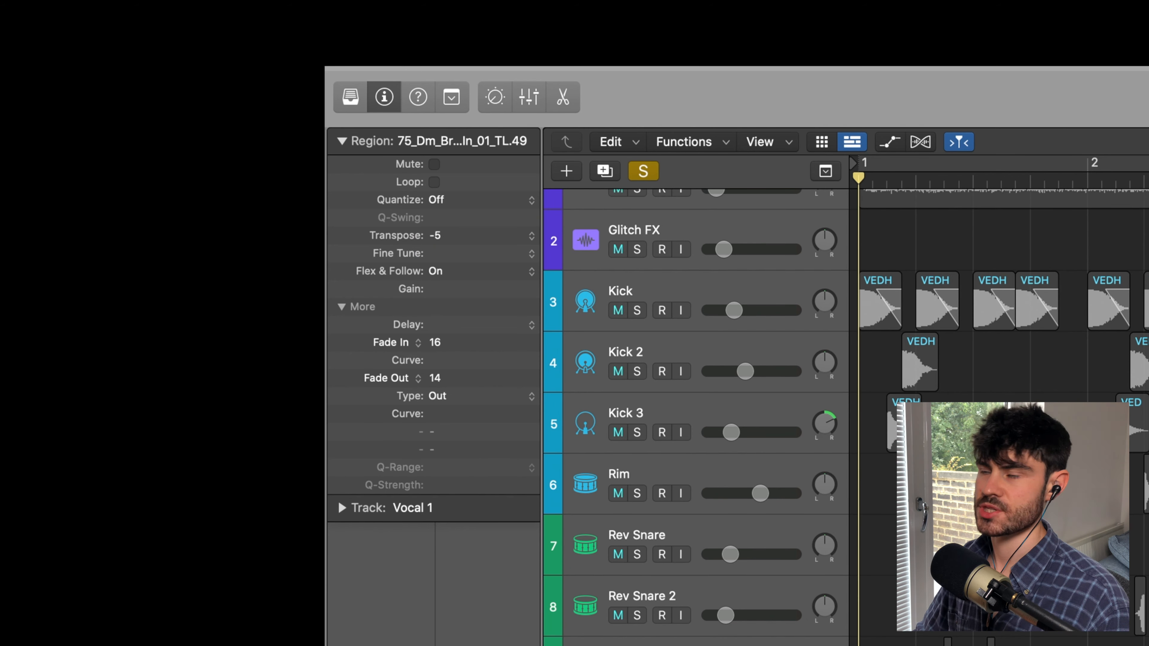
key("space")
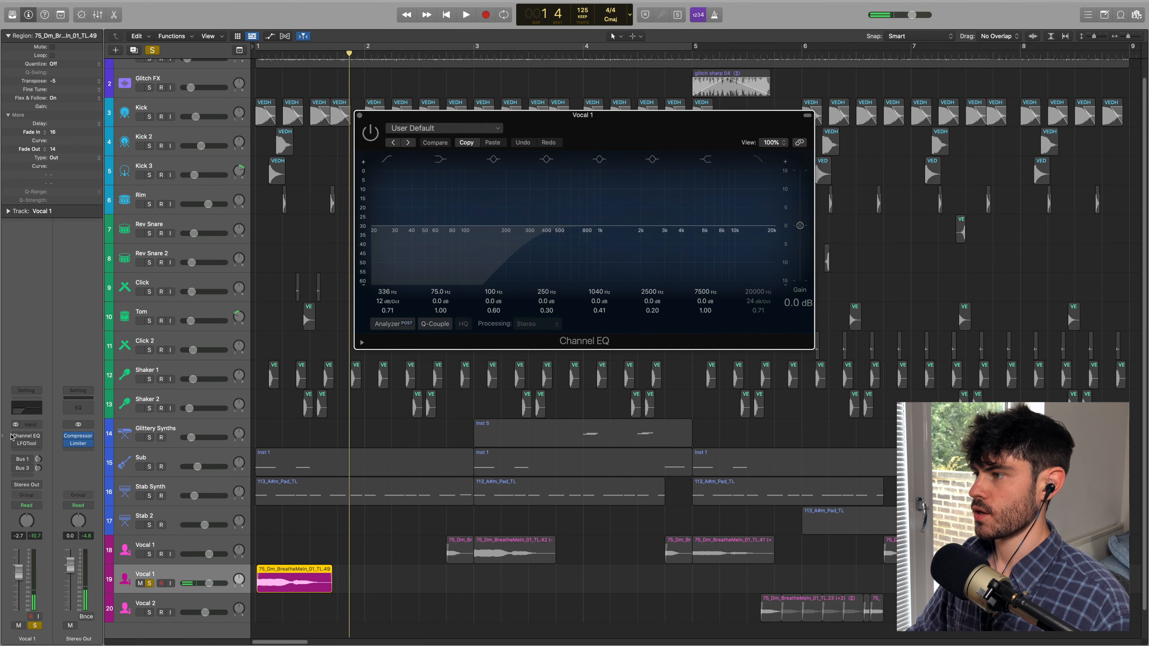
Enable Channel EQ, LFOTool and the Bus 1 and Bus 3 sends on the copied Vocal 1 track, and play it with these effects.
left_click(15, 437)
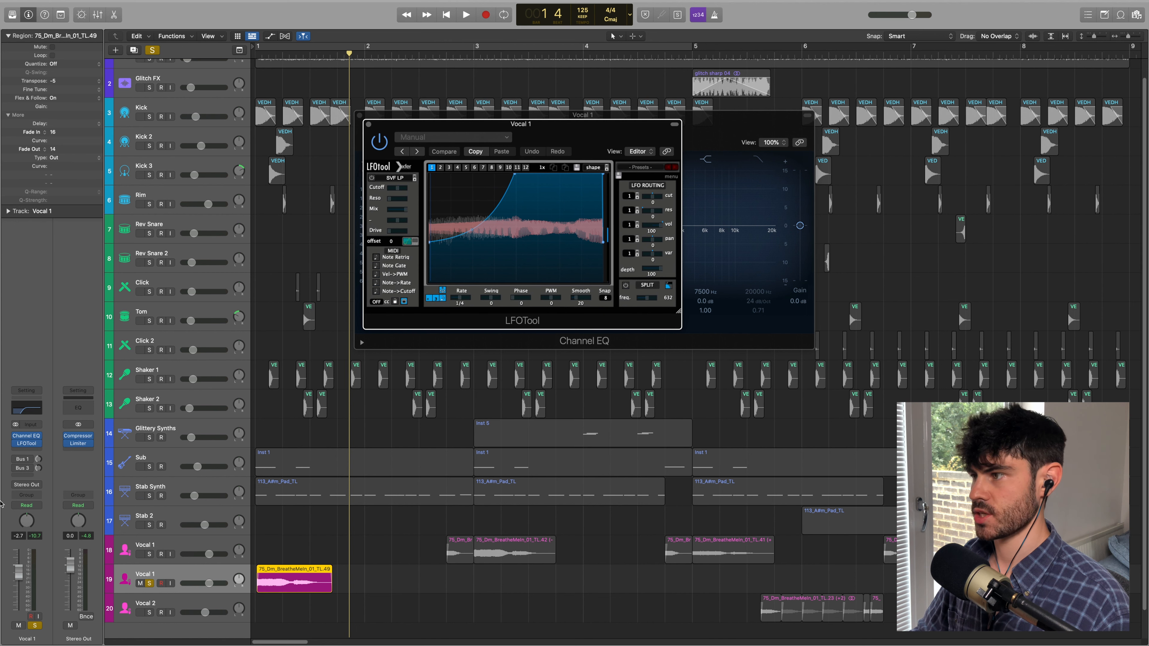
left_click(16, 467)
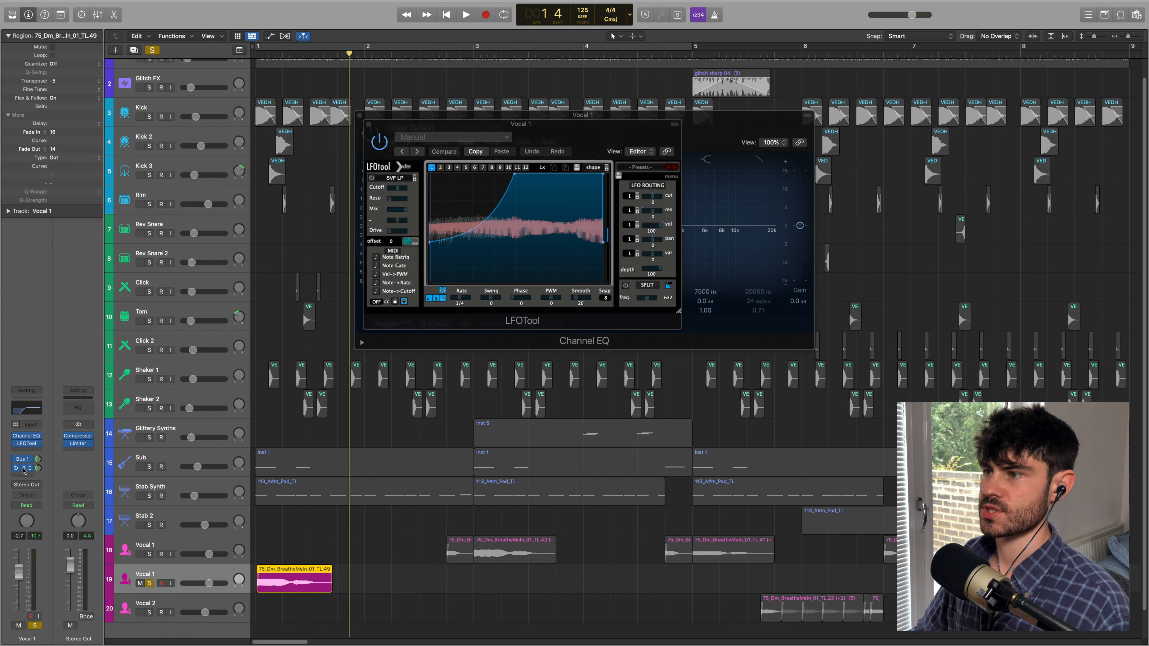
key("space")
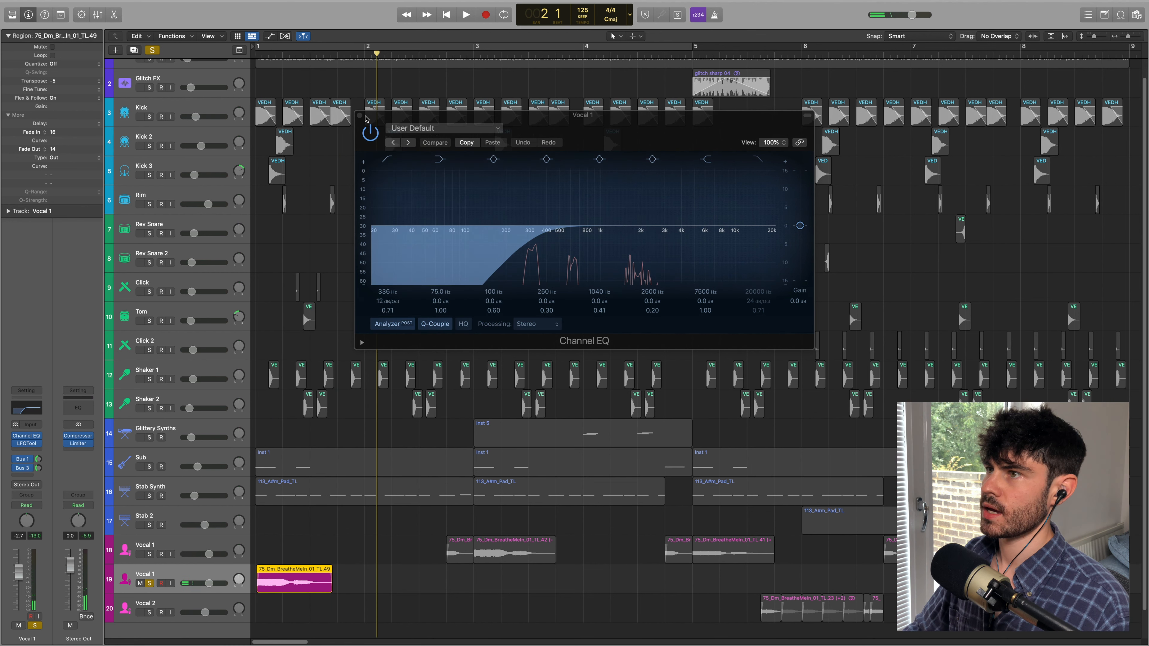
left_click(360, 115)
left_click(403, 567)
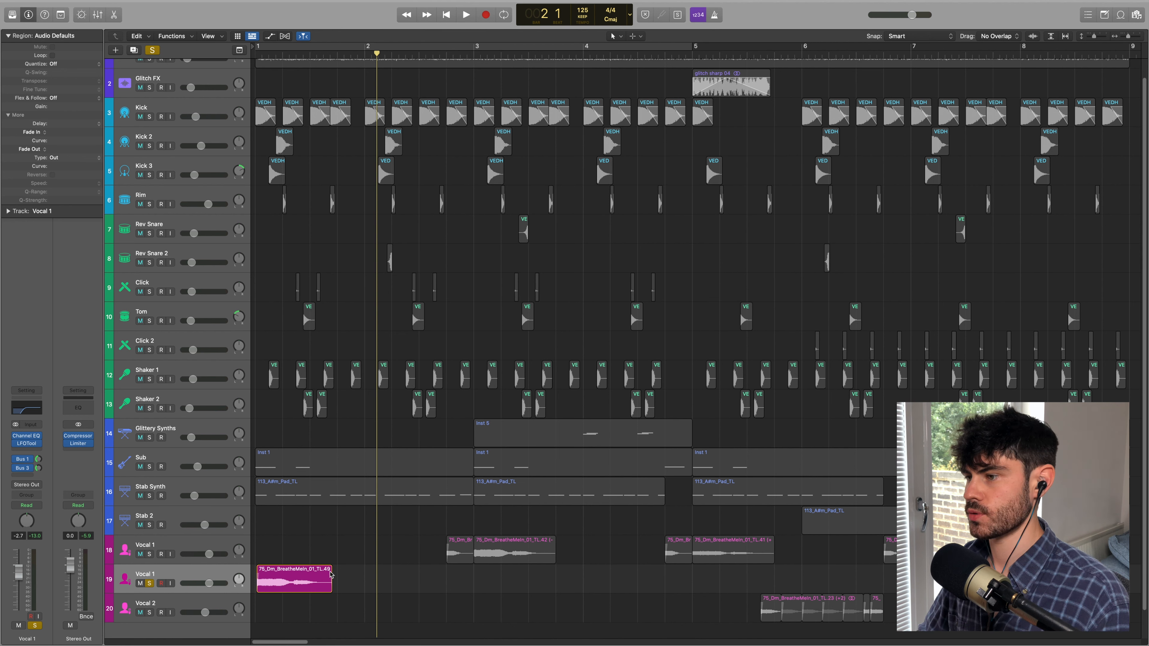
Paste a copy of the vocal region just after bar 2, extend it, and trim it to a short phrase starting shortly before bar 3.
left_click(317, 579)
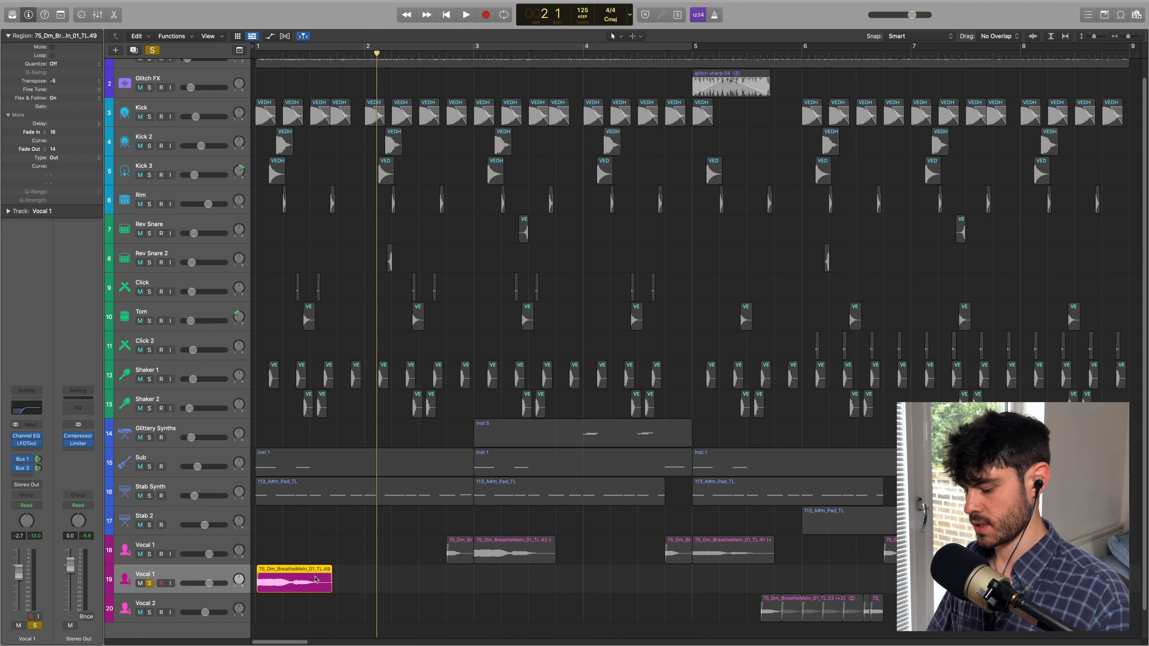
key("super+v")
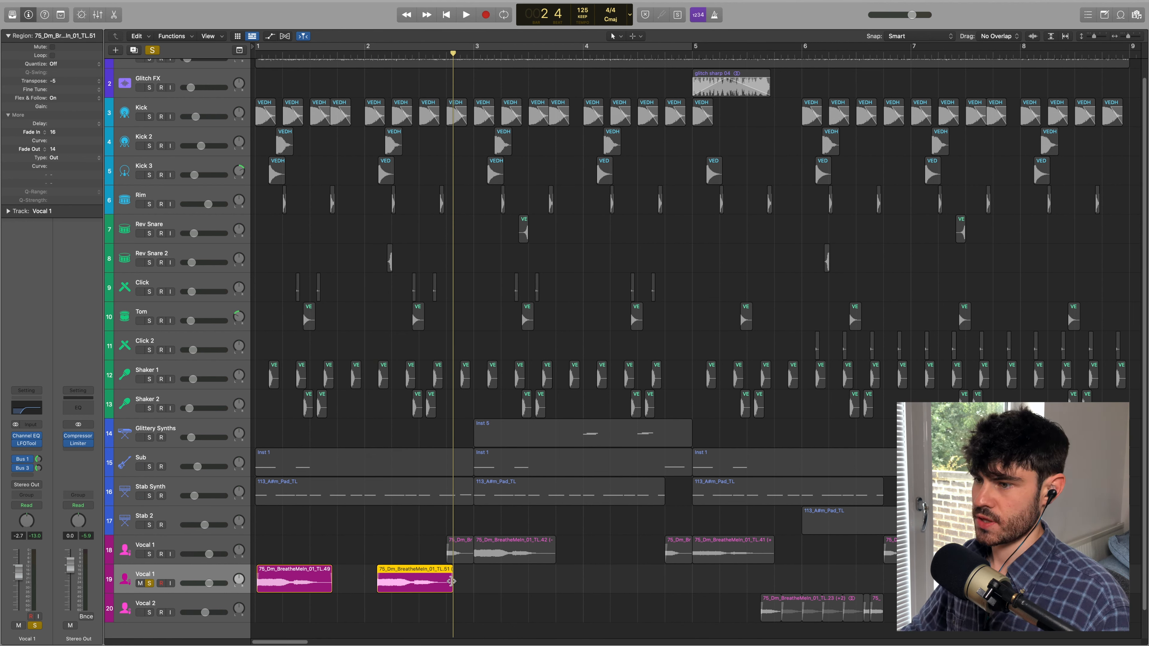
left_click_drag(452, 581, 562, 582)
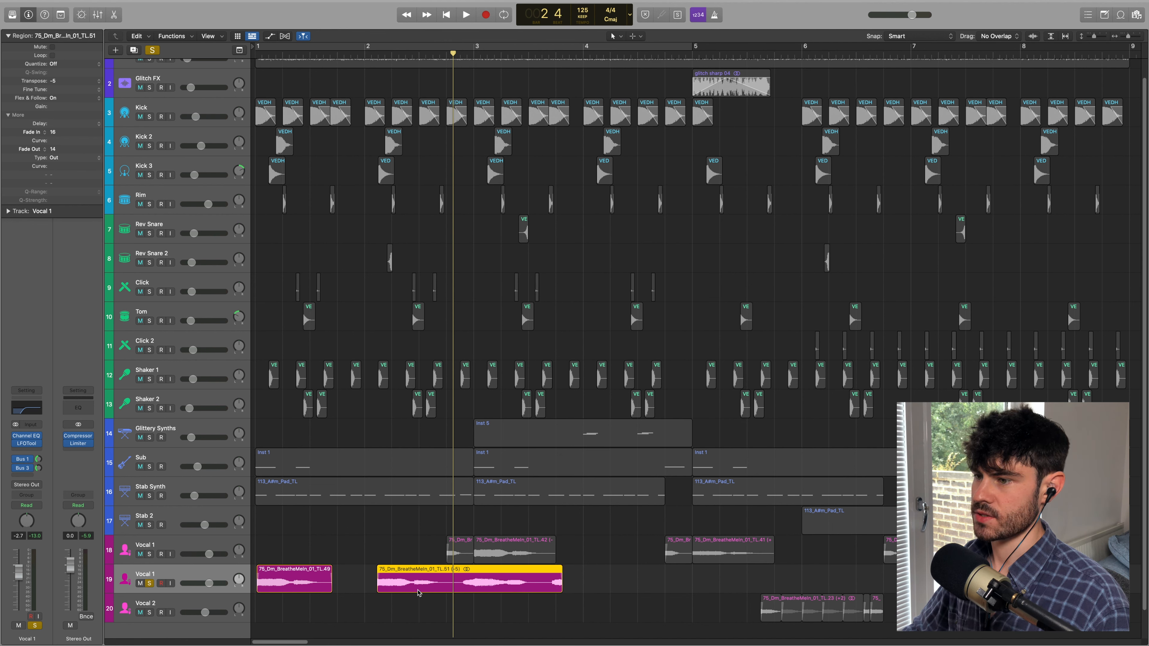
left_click_drag(379, 584, 463, 586)
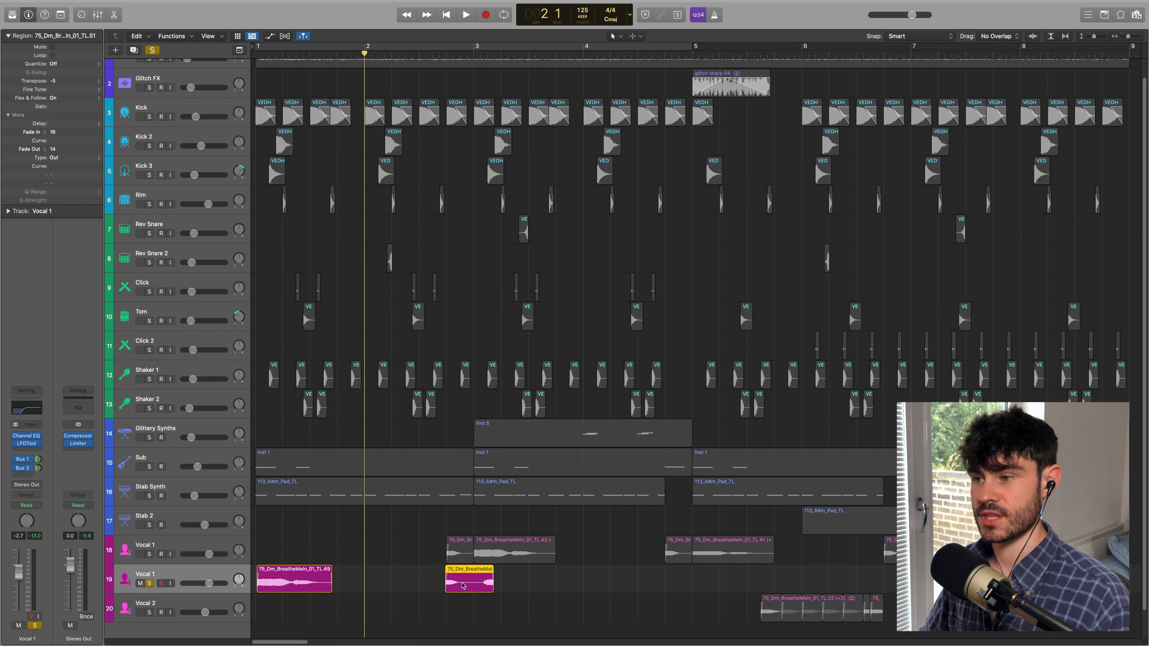
key("space")
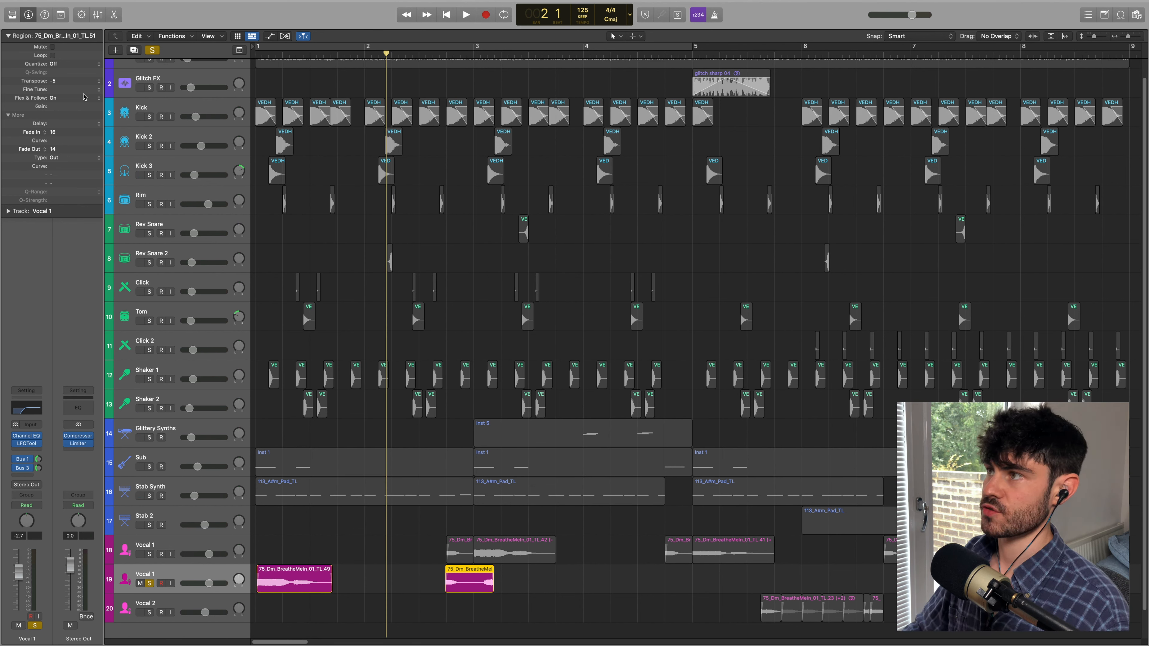
Reset the second vocal region's Transpose to 0 and play both vocal chops from the start.
double_click(54, 81)
type("0")
key("Return")
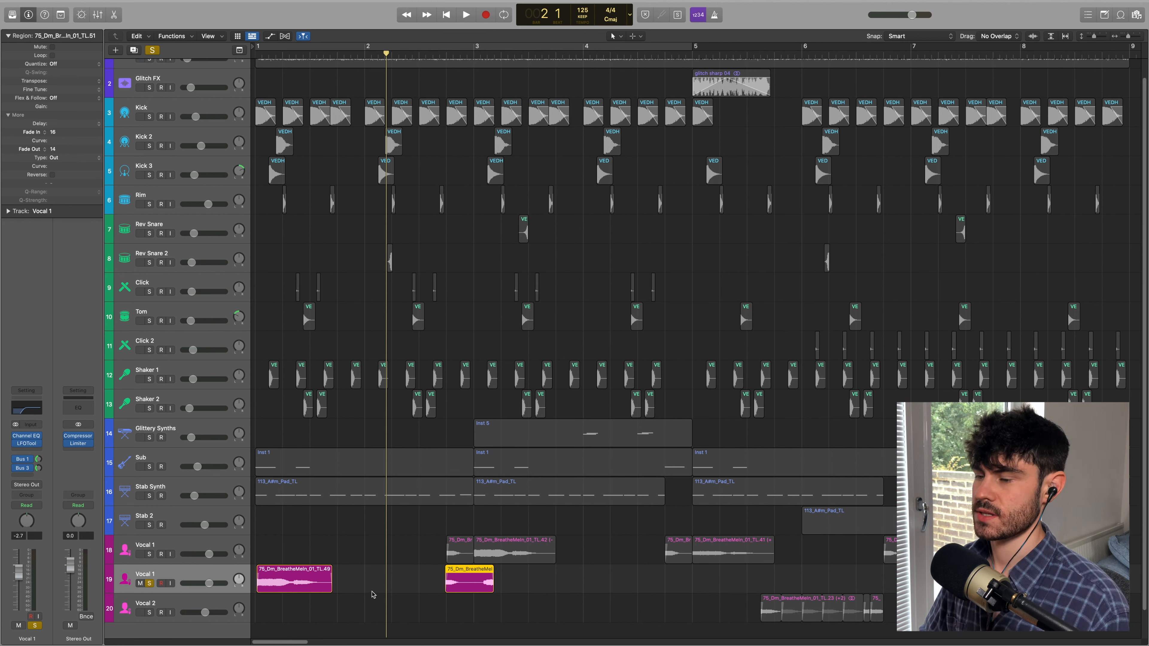
key("Return")
key("space")
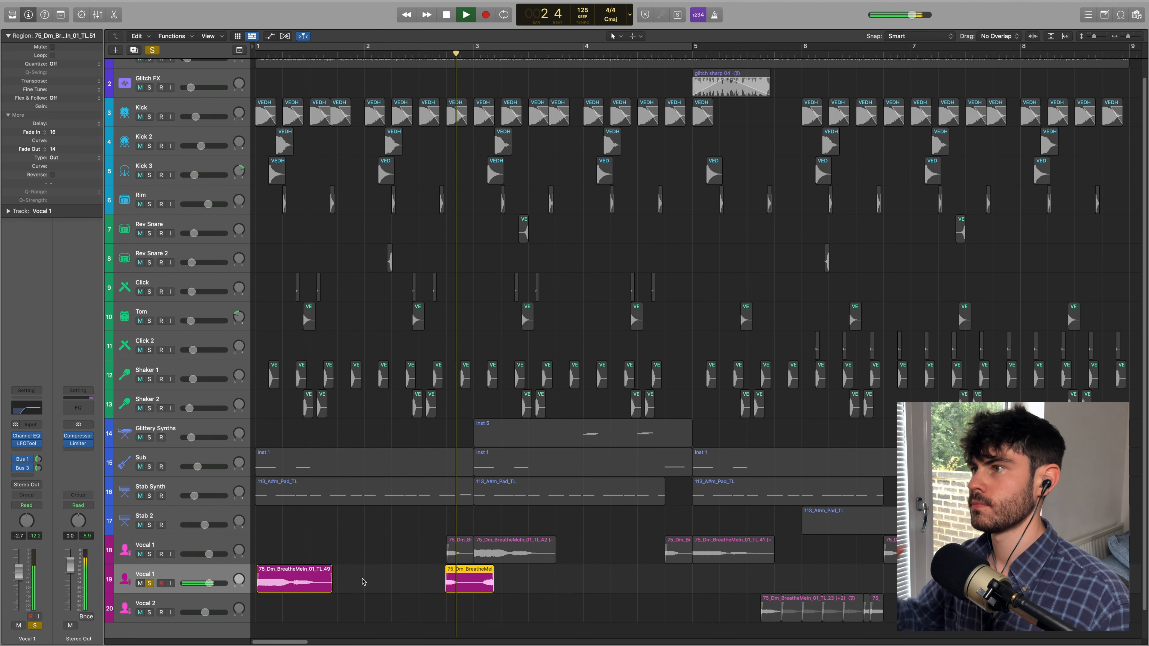
key("space")
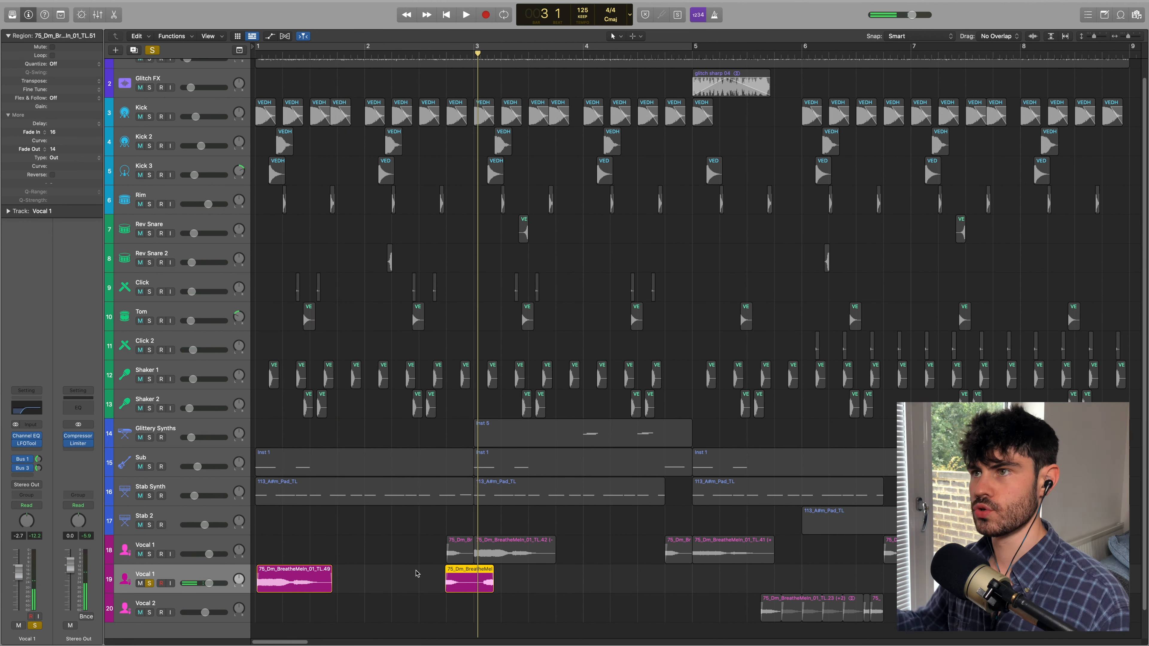
left_click(416, 573)
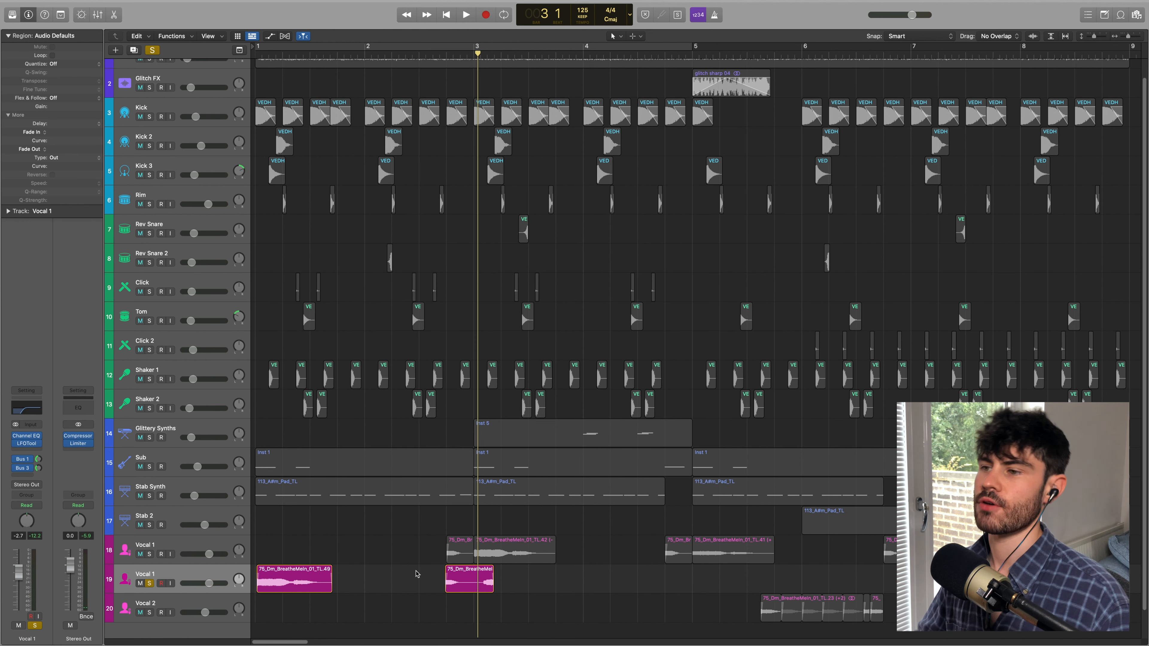